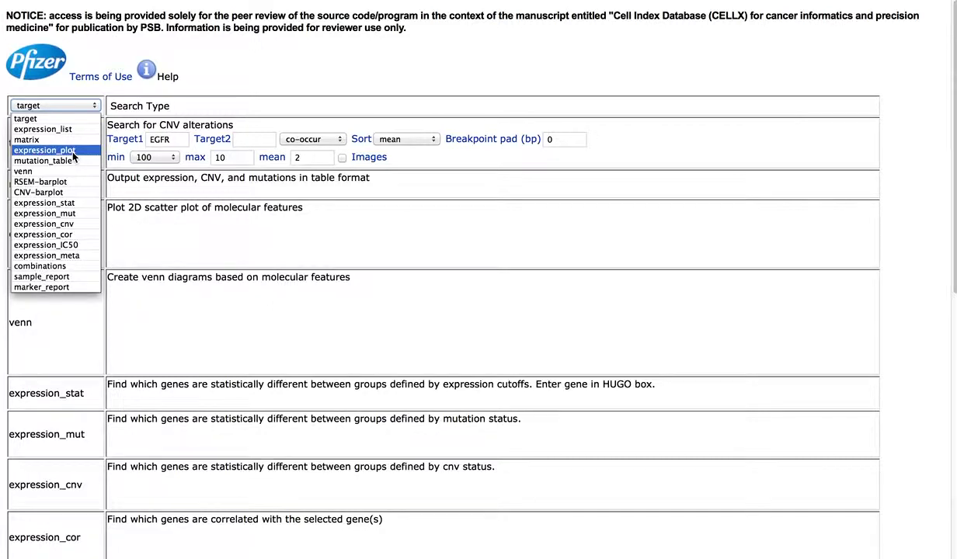
- Choose the expression_cor search type, with 200 gene results and positive direction
{"action": "left_click", "coordinate": [54, 236]}
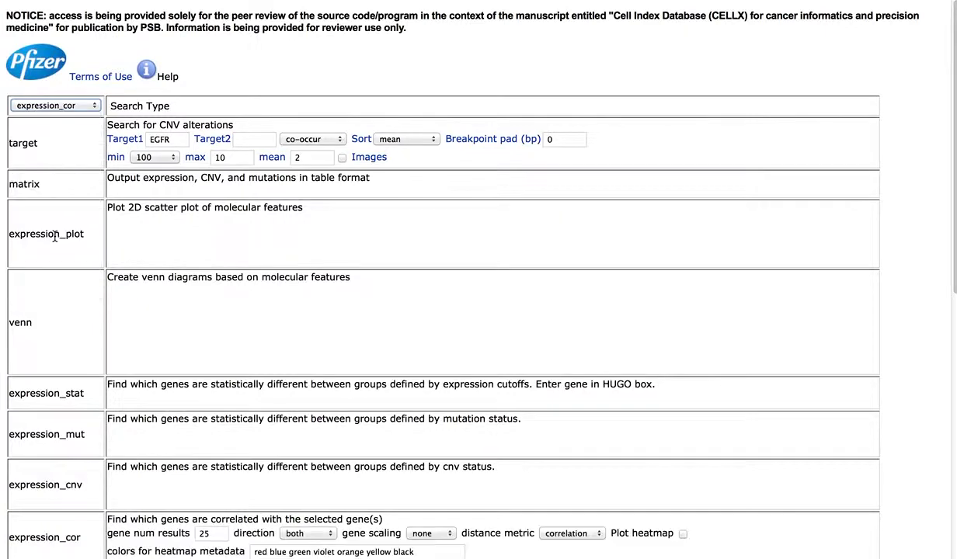
{"action": "scroll", "coordinate": [233, 295], "scroll_direction": "down", "scroll_amount": 4}
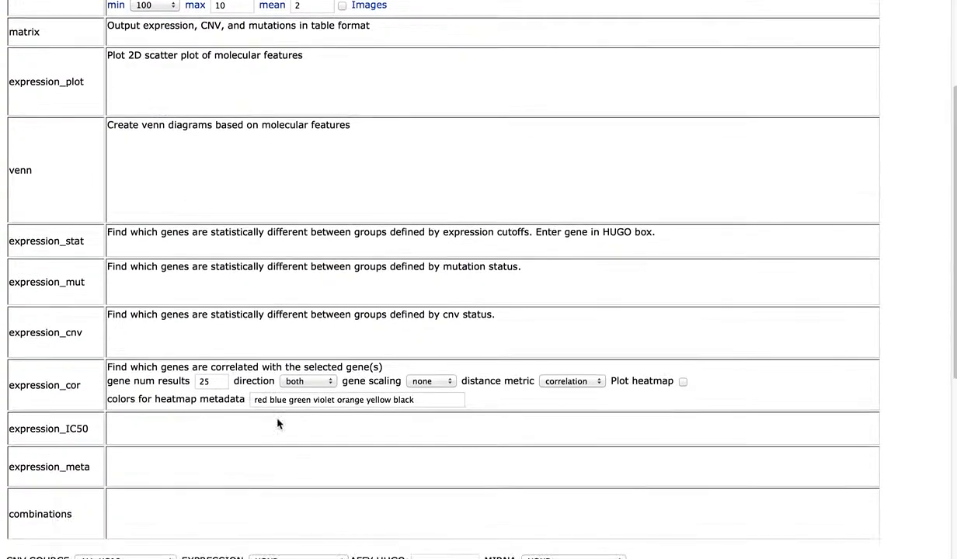
{"action": "double_click", "coordinate": [197, 381]}
{"action": "type", "text": "200"}
{"action": "left_click", "coordinate": [293, 380]}
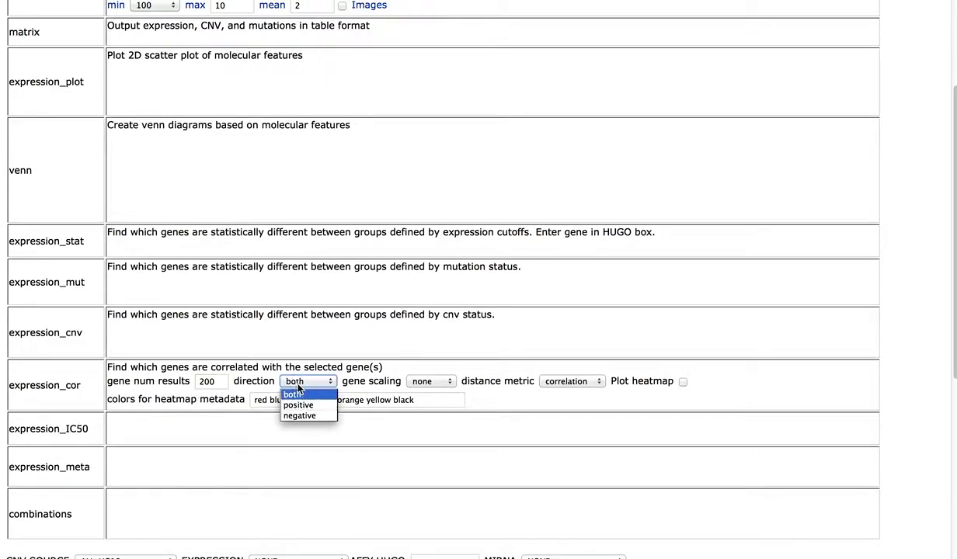
{"action": "left_click", "coordinate": [295, 405]}
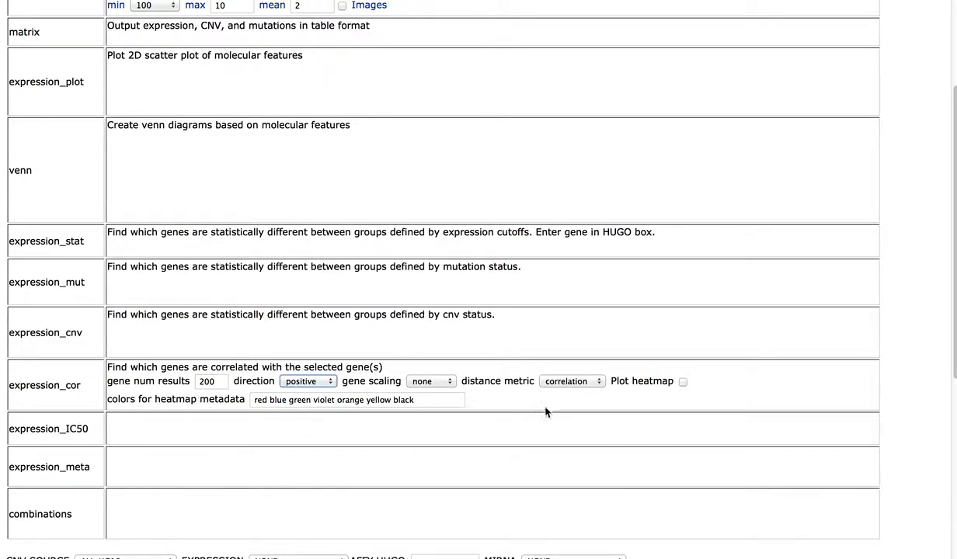
- Set the expression data source to TCGA-SARC-RSEM
{"action": "scroll", "coordinate": [387, 452], "scroll_direction": "down", "scroll_amount": 5}
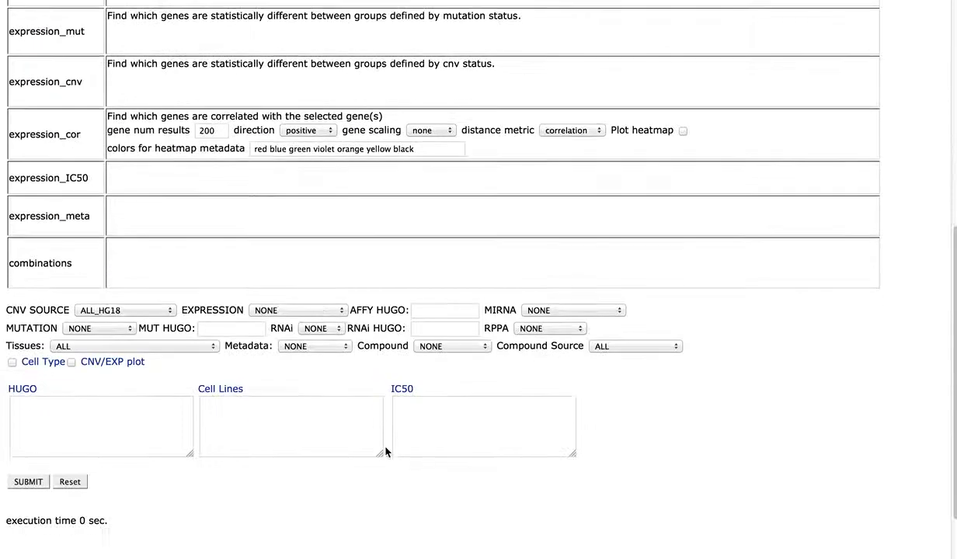
{"action": "left_click", "coordinate": [293, 310]}
{"action": "left_click", "coordinate": [351, 418]}
{"action": "scroll", "coordinate": [351, 418], "scroll_direction": "down", "scroll_amount": 2}
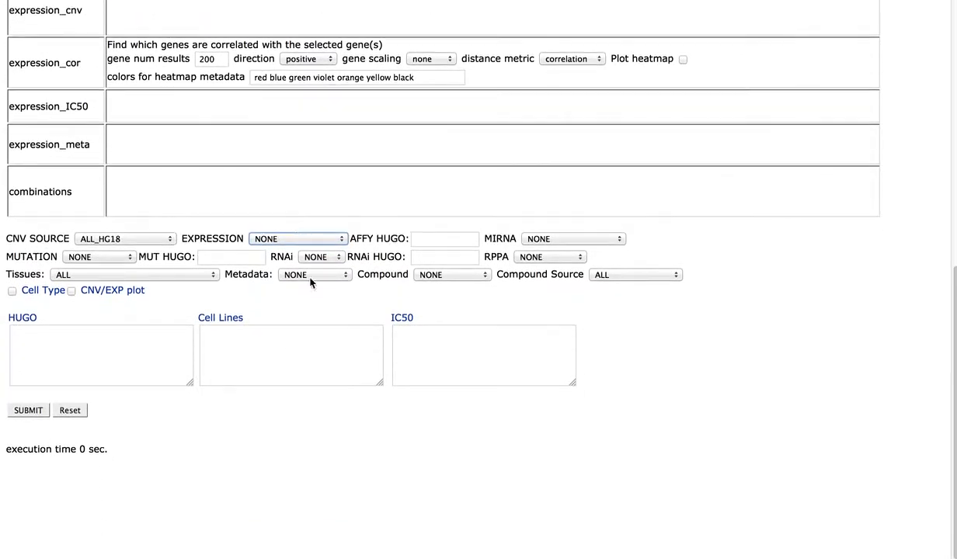
{"action": "left_click", "coordinate": [298, 233]}
{"action": "scroll", "coordinate": [307, 377], "scroll_direction": "down", "scroll_amount": 10}
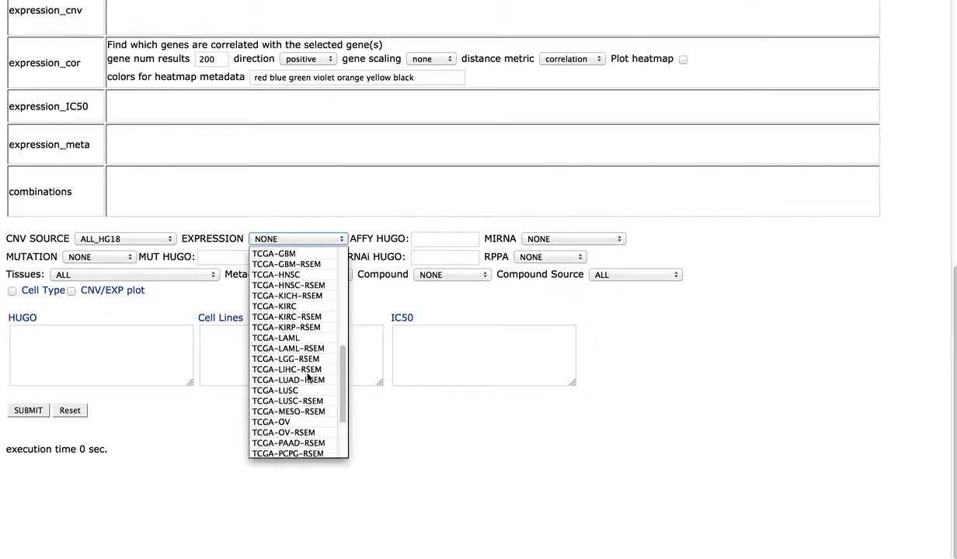
{"action": "left_click", "coordinate": [311, 414]}
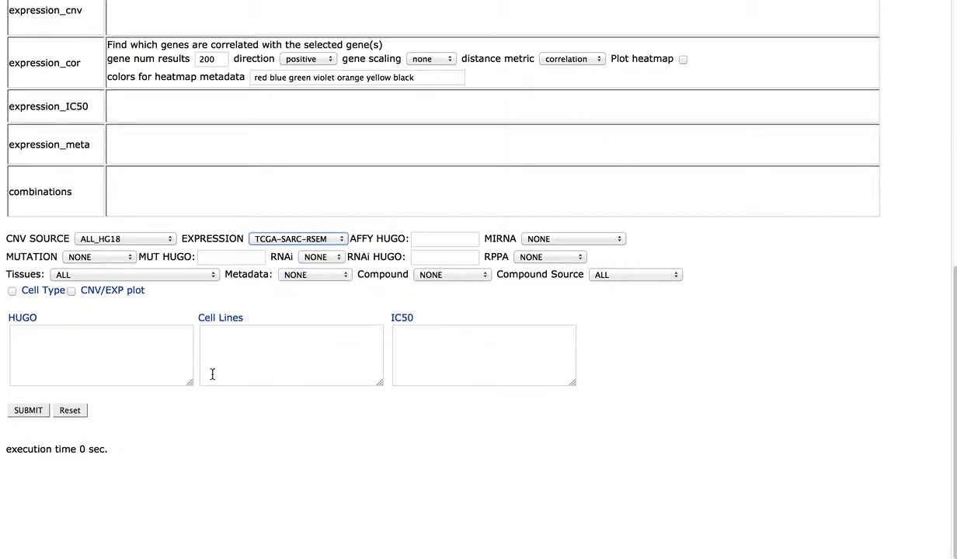
- Enter cdk4 as the HUGO gene, submit the search and look through the correlated genes table
{"action": "left_click", "coordinate": [143, 356]}
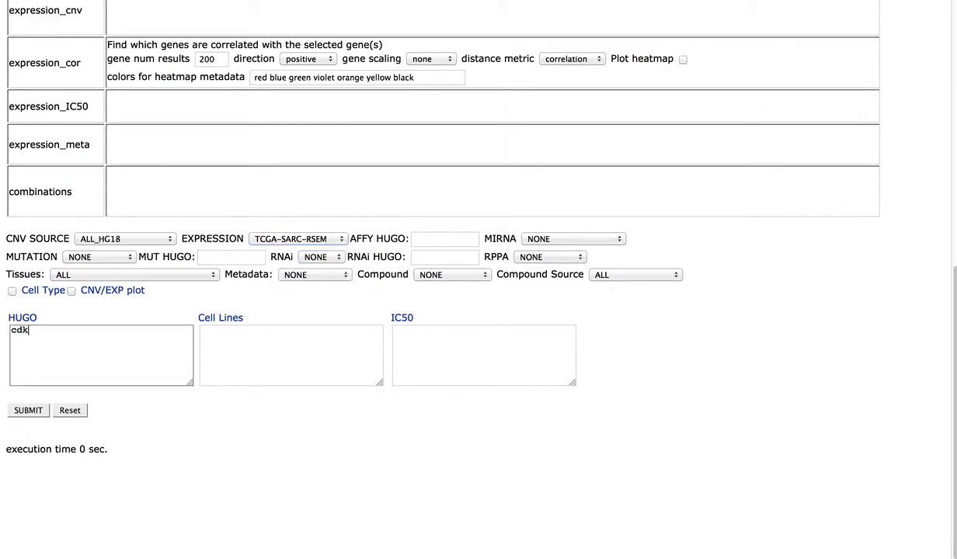
{"action": "left_click", "coordinate": [38, 411]}
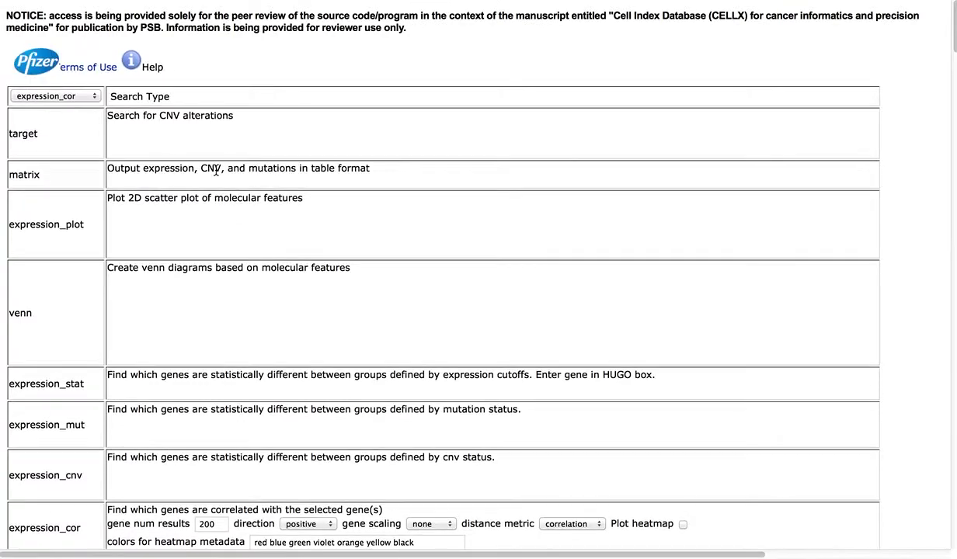
{"action": "scroll", "coordinate": [226, 201], "scroll_direction": "down", "scroll_amount": 10}
{"action": "scroll", "coordinate": [215, 186], "scroll_direction": "down", "scroll_amount": 7}
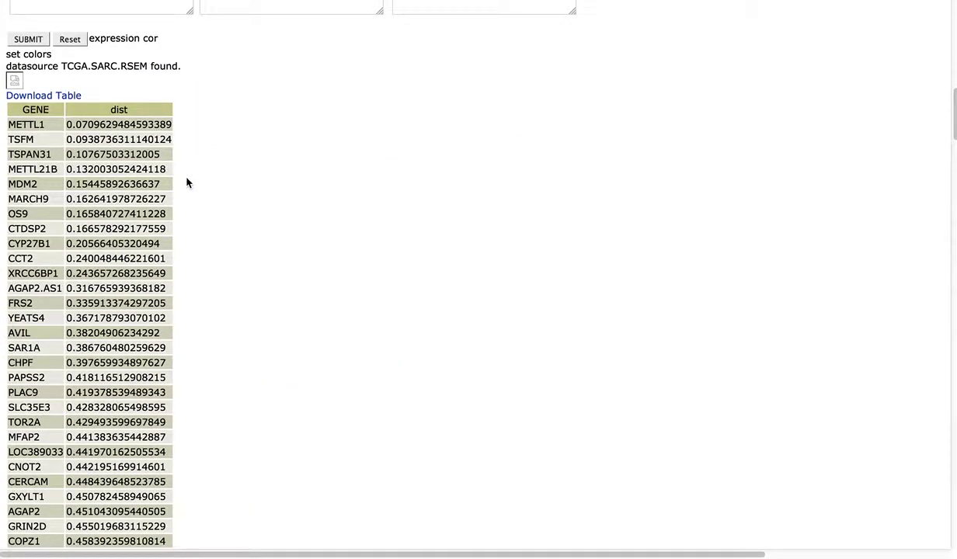
{"action": "scroll", "coordinate": [186, 186], "scroll_direction": "down", "scroll_amount": 10}
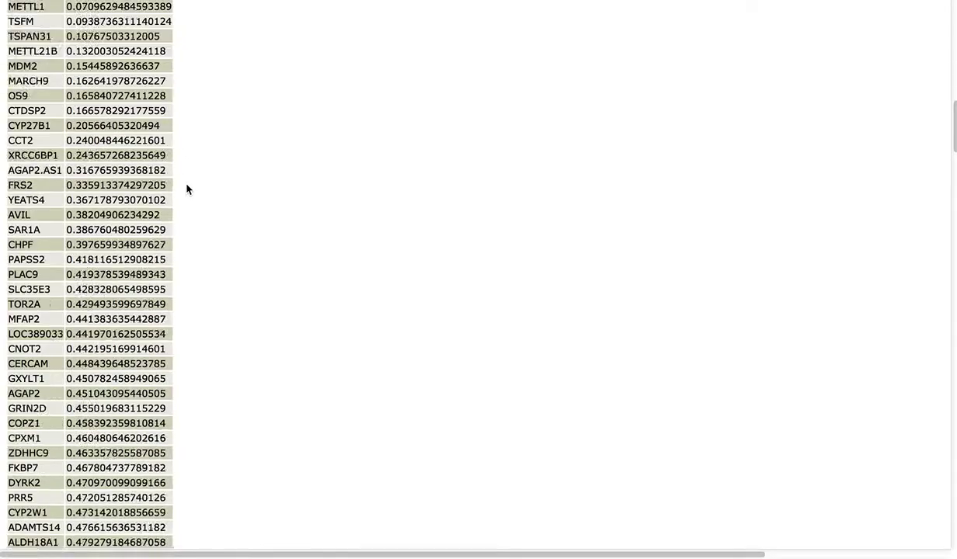
{"action": "scroll", "coordinate": [187, 190], "scroll_direction": "up", "scroll_amount": 17}
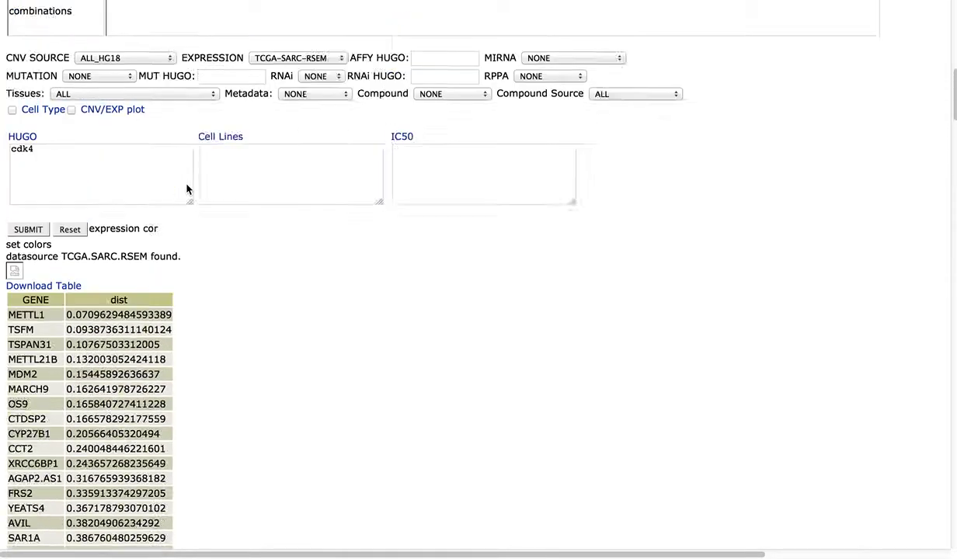
{"action": "scroll", "coordinate": [187, 190], "scroll_direction": "up", "scroll_amount": 5}
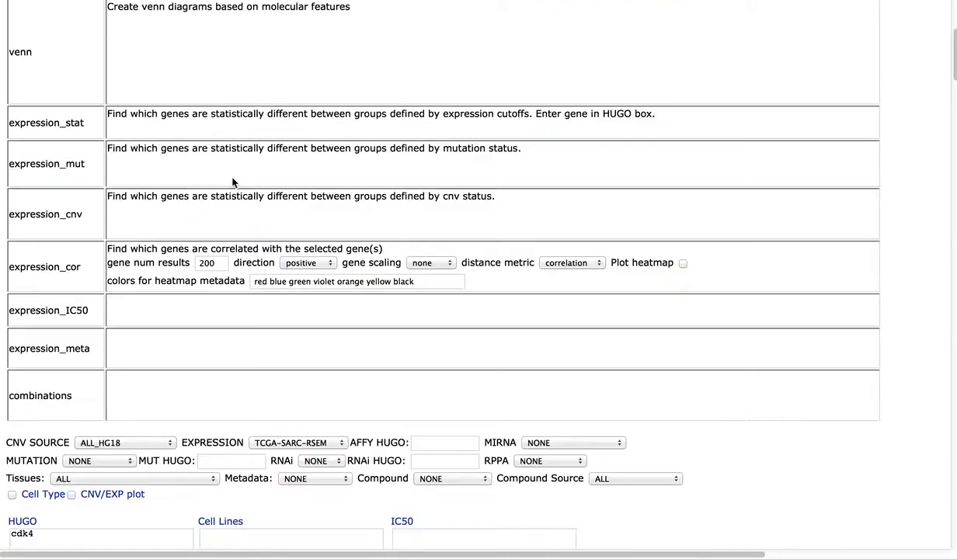
{"action": "left_click", "coordinate": [682, 265]}
{"action": "scroll", "coordinate": [500, 338], "scroll_direction": "down", "scroll_amount": 4}
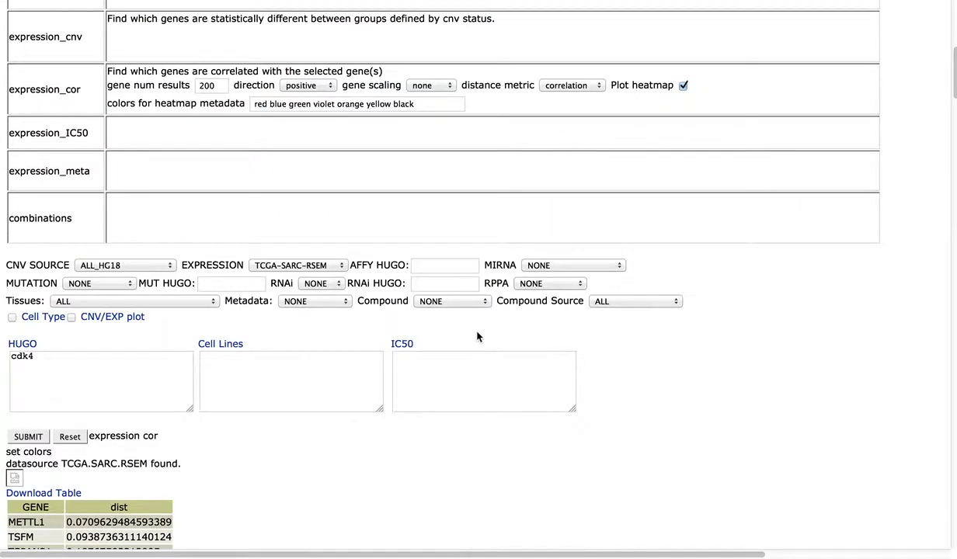
{"action": "left_click", "coordinate": [682, 85]}
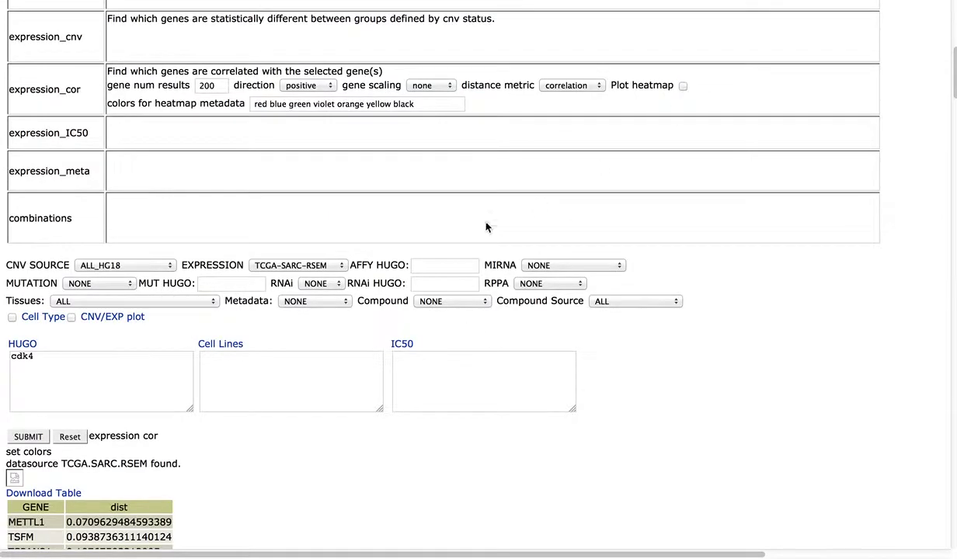
- Set the metadata source to TCGA-SARC and submit the search to load its metadata fields
{"action": "left_click", "coordinate": [325, 308]}
{"action": "scroll", "coordinate": [319, 388], "scroll_direction": "down", "scroll_amount": 10}
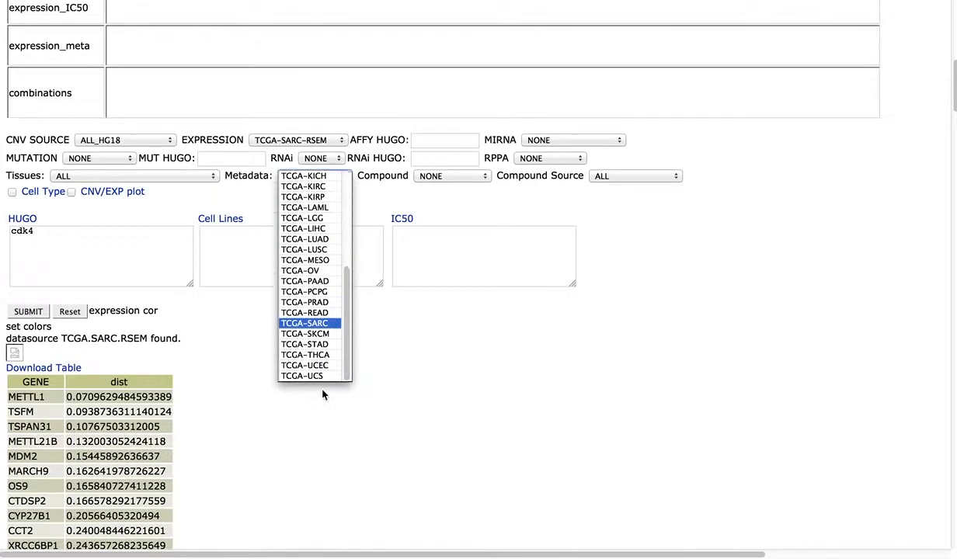
{"action": "left_click", "coordinate": [317, 332]}
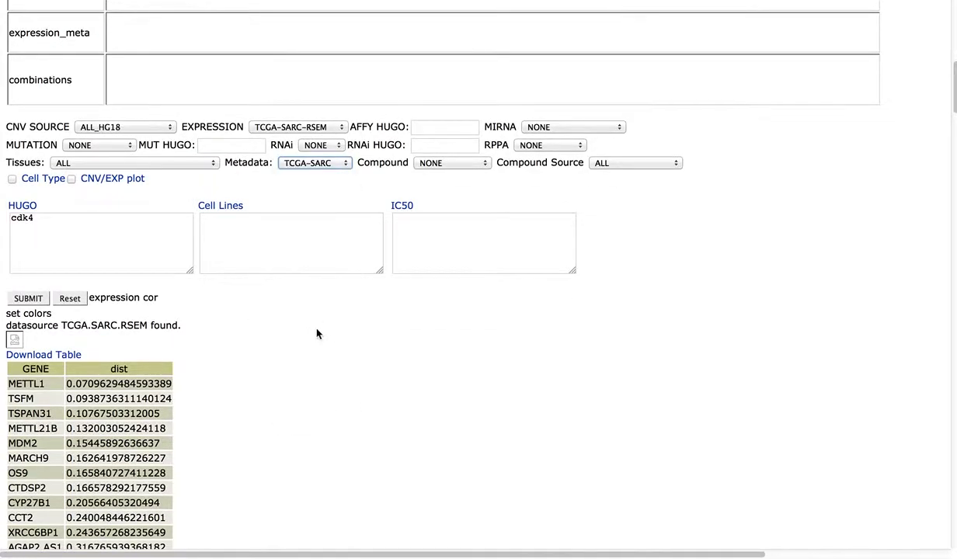
{"action": "scroll", "coordinate": [303, 330], "scroll_direction": "up", "scroll_amount": 5}
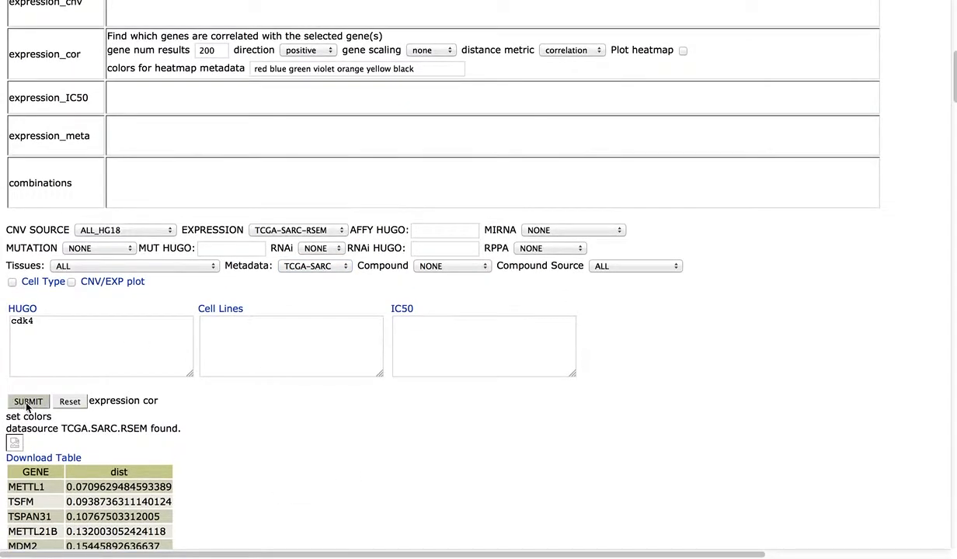
{"action": "left_click", "coordinate": [27, 403]}
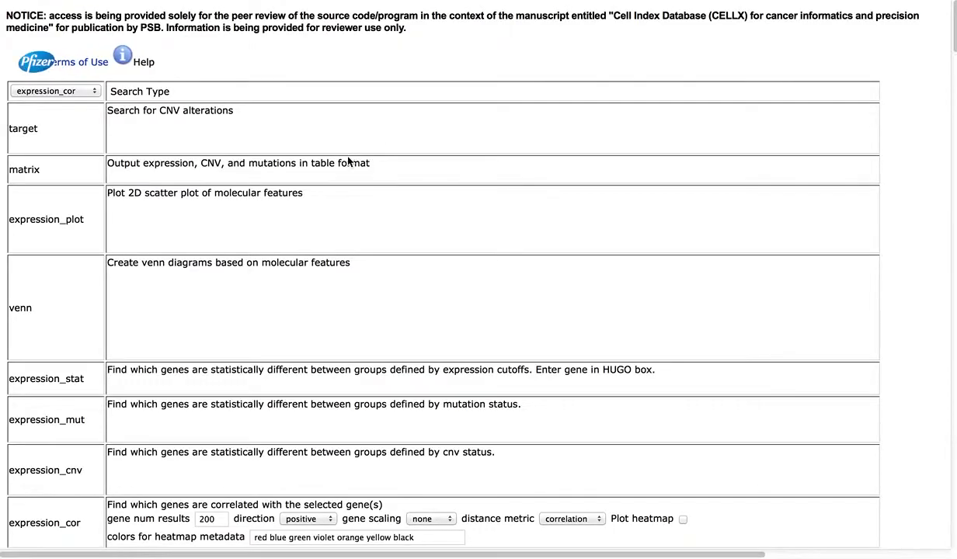
- Select 3672 histologic_diagnosis as the TCGA-SARC metadata field
{"action": "left_click", "coordinate": [466, 277]}
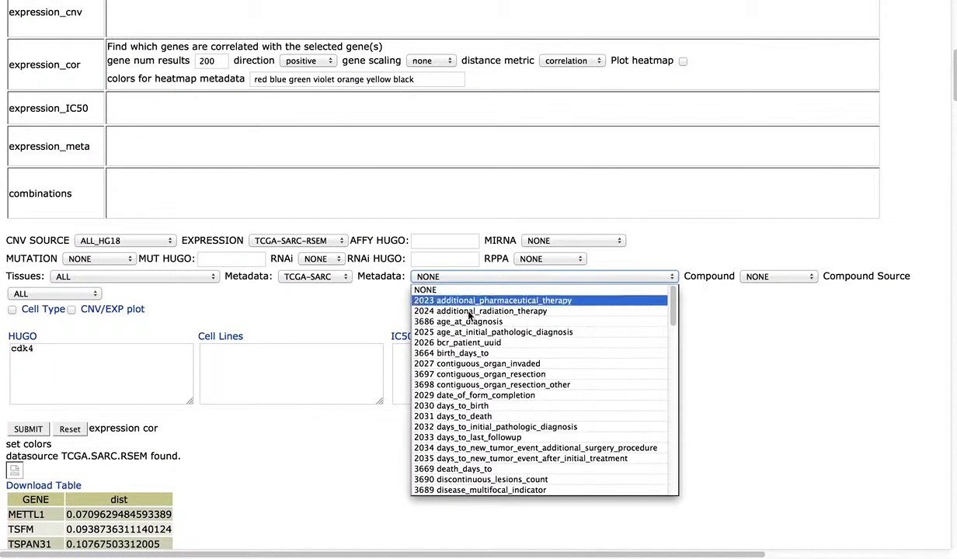
{"action": "scroll", "coordinate": [474, 326], "scroll_direction": "down", "scroll_amount": 5}
{"action": "scroll", "coordinate": [475, 336], "scroll_direction": "down", "scroll_amount": 1}
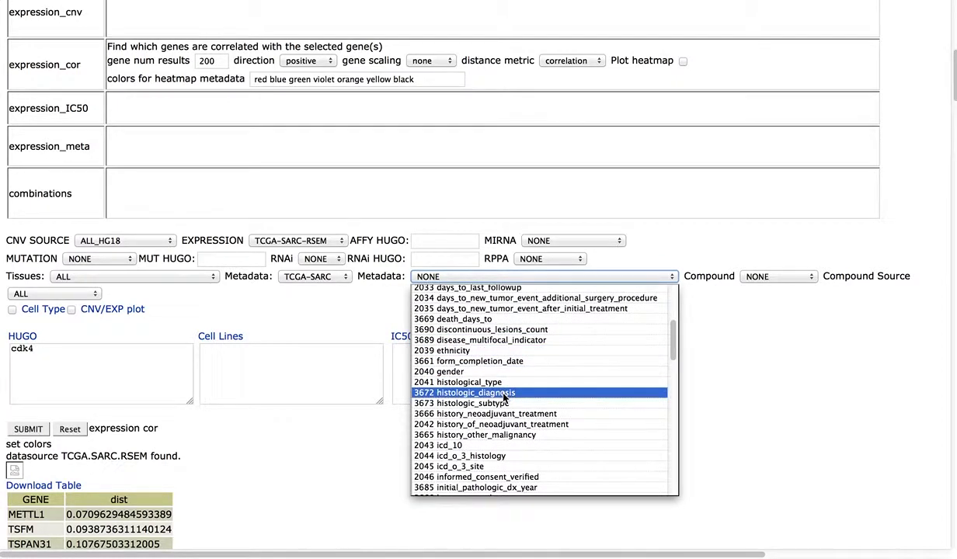
{"action": "left_click", "coordinate": [505, 393]}
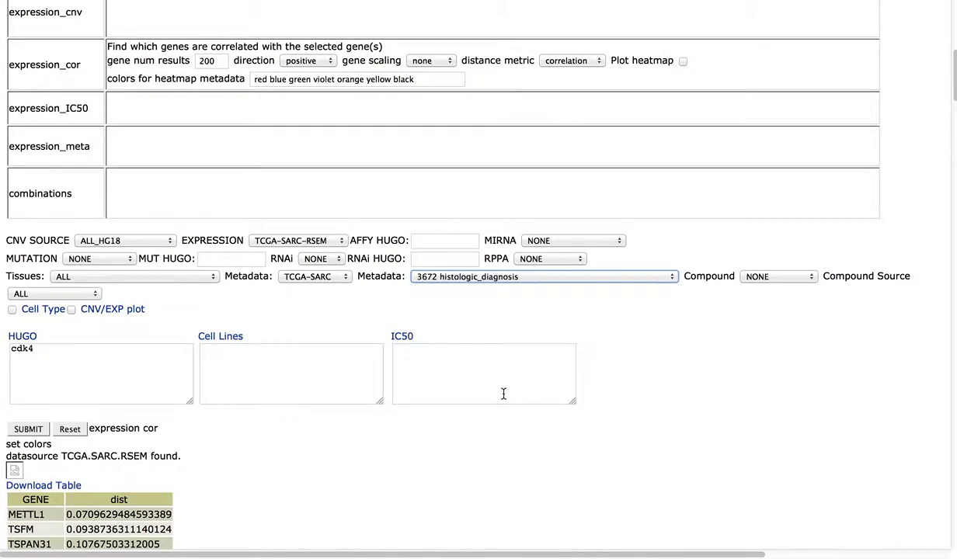
{"action": "left_click", "coordinate": [441, 434]}
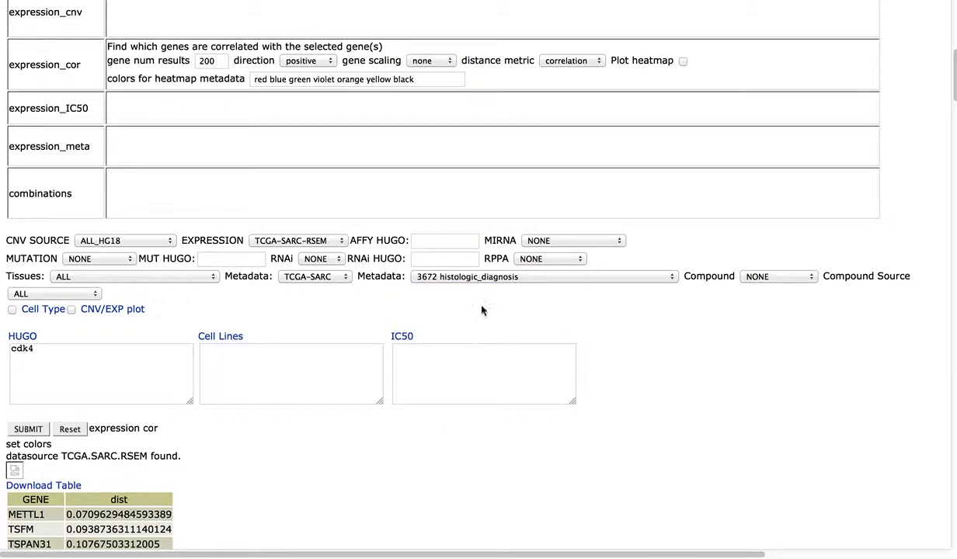
- Enable heatmap plotting, submit the correlation search and bring the whole heatmap into view
{"action": "left_click", "coordinate": [683, 62]}
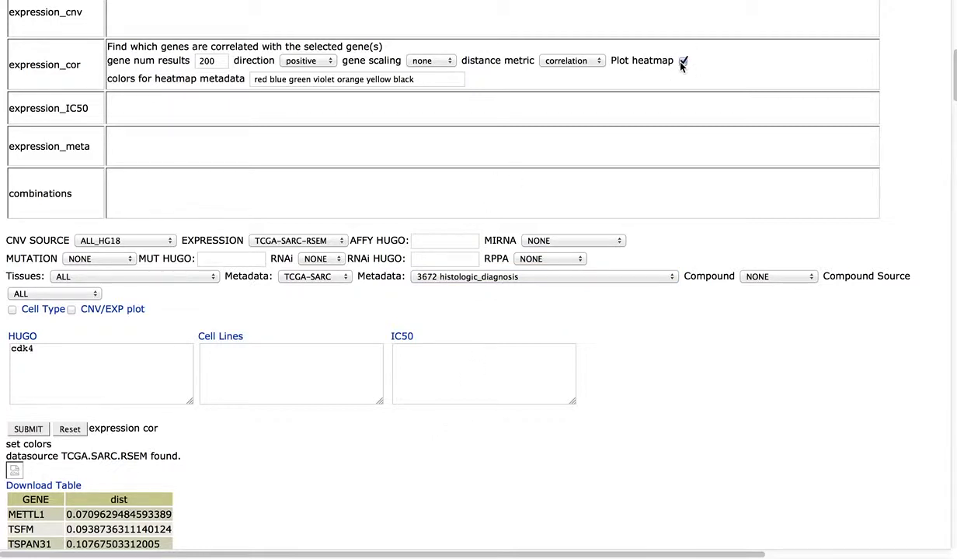
{"action": "left_click", "coordinate": [28, 430]}
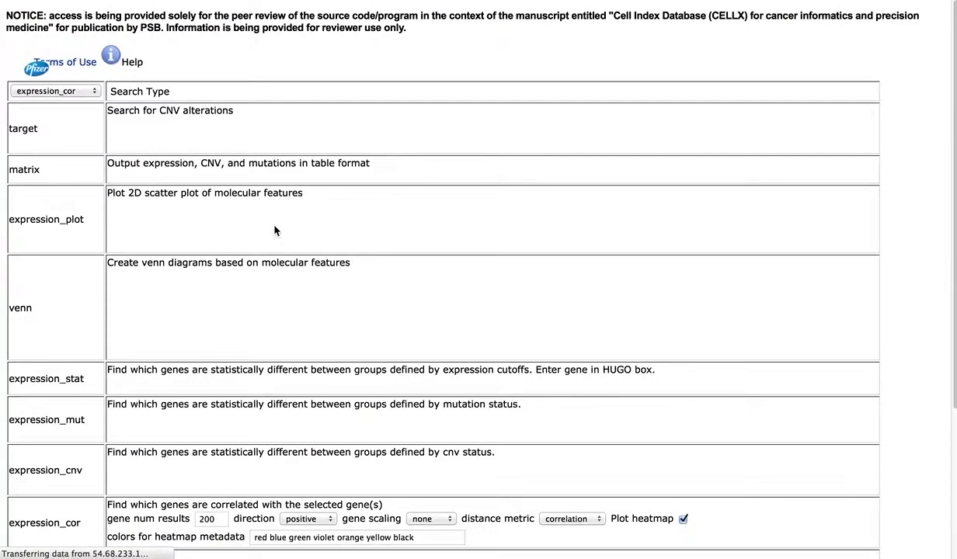
{"action": "scroll", "coordinate": [342, 214], "scroll_direction": "down", "scroll_amount": 10}
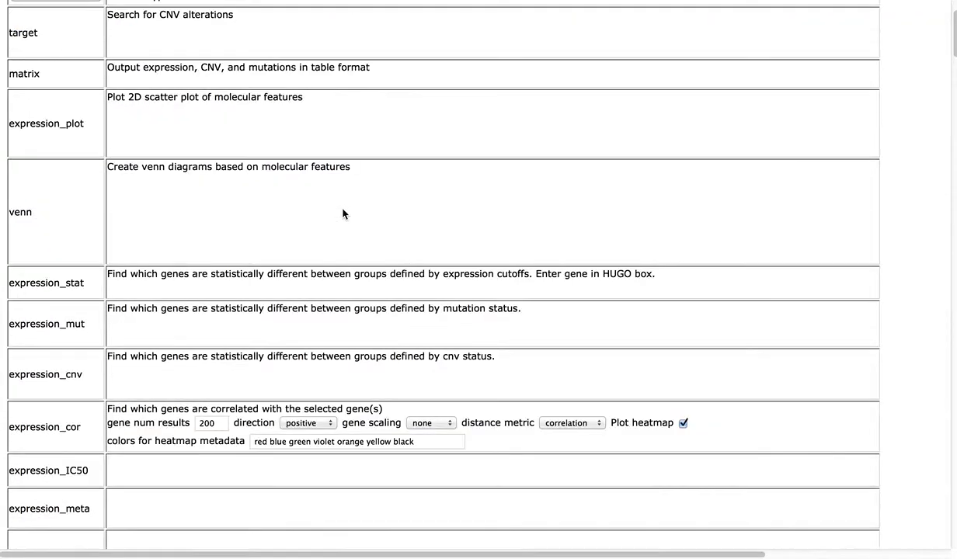
{"action": "scroll", "coordinate": [343, 214], "scroll_direction": "down", "scroll_amount": 9}
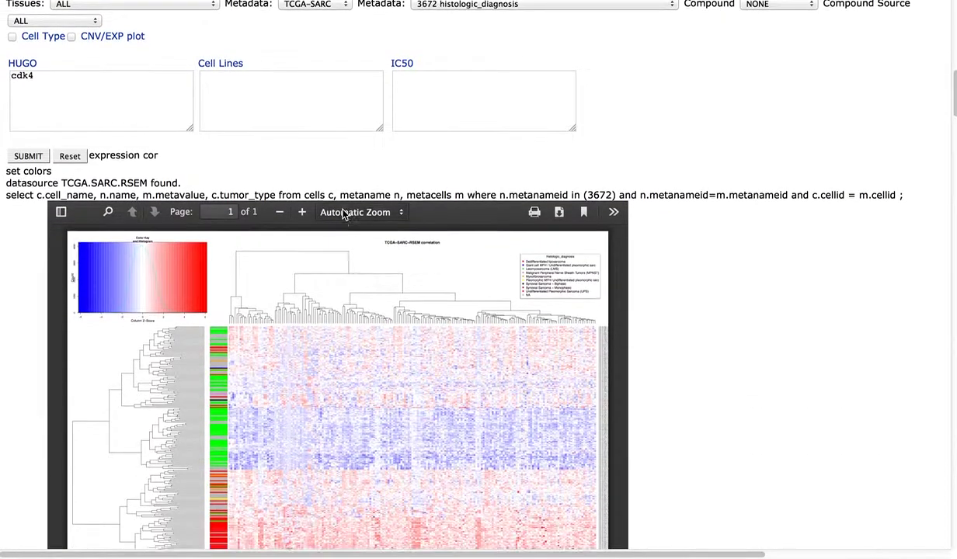
{"action": "scroll", "coordinate": [342, 214], "scroll_direction": "down", "scroll_amount": 3}
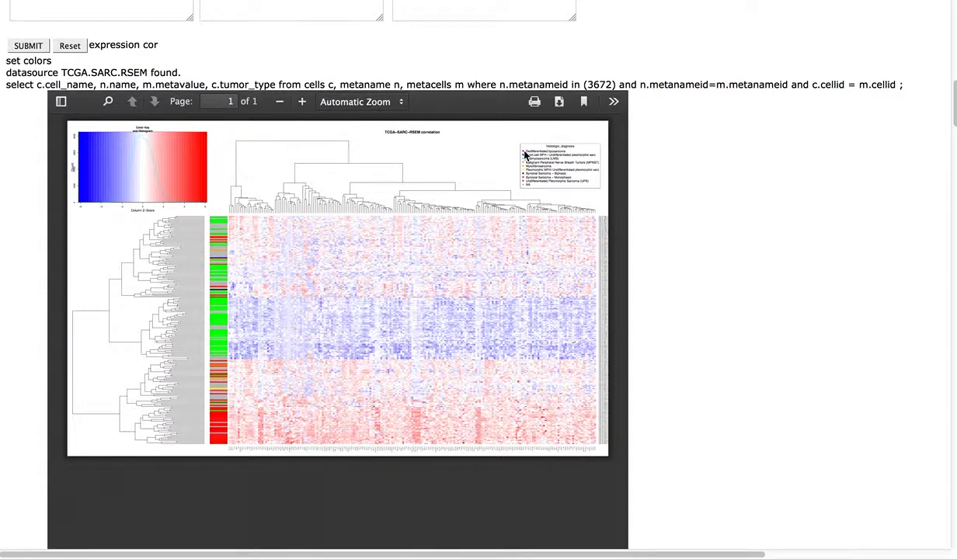
- Switch to cellx_revison.pdf in the PDF viewer to compare its TCGA-SARC-RSEM heatmap on page 6, and return to the browser
{"action": "left_click", "coordinate": [414, 2]}
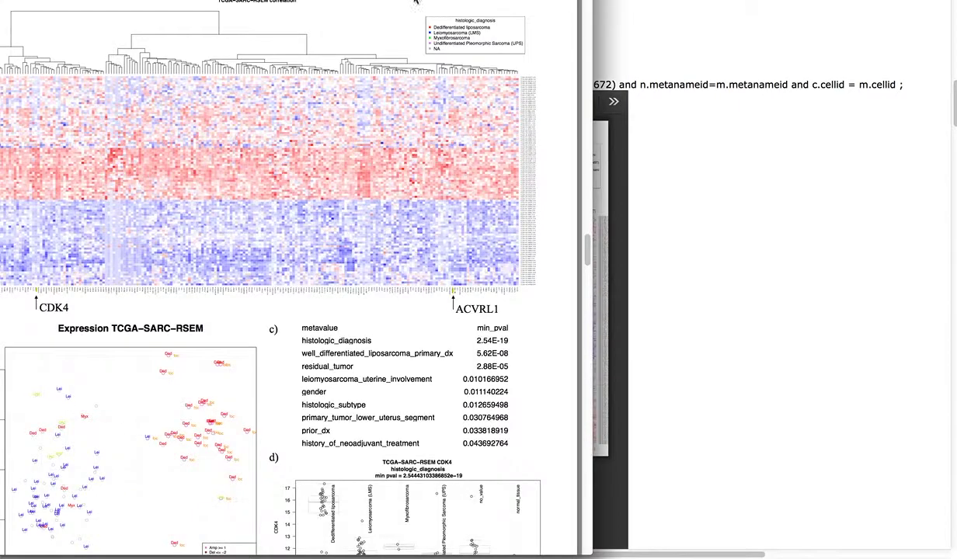
{"action": "left_click_drag", "start_coordinate": [241, 0], "coordinate": [256, 21]}
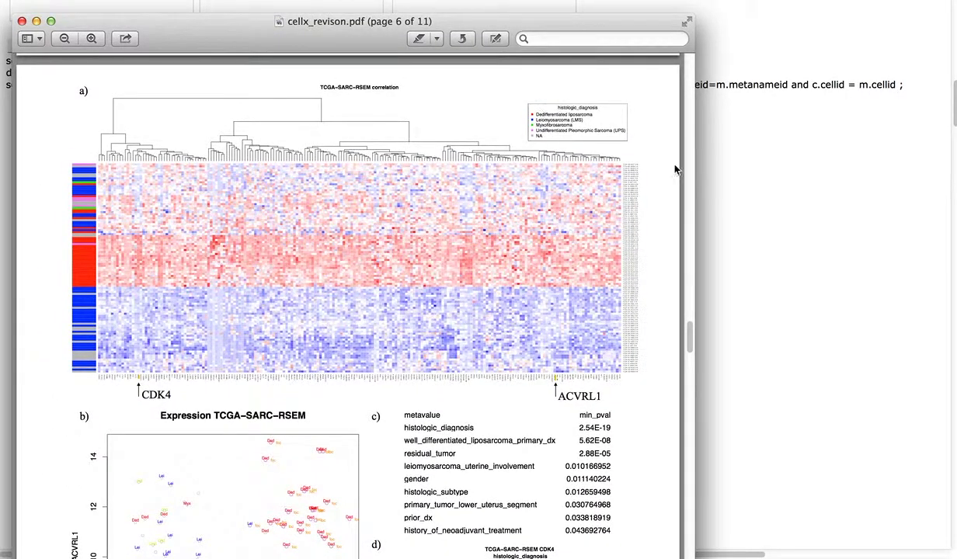
{"action": "left_click", "coordinate": [776, 197]}
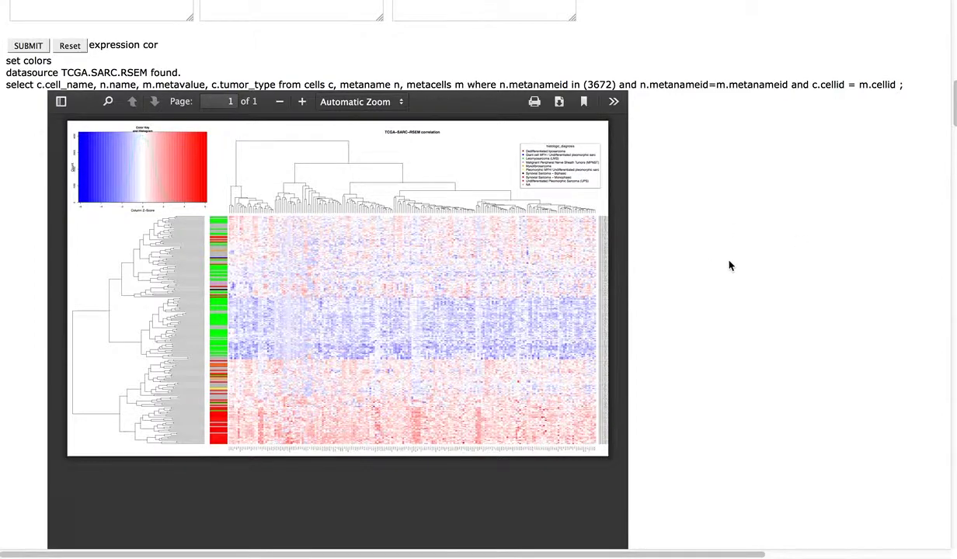
- Add lightblue and lightgreen after black in the expression_cor colors for heatmap metadata
{"action": "scroll", "coordinate": [729, 266], "scroll_direction": "up", "scroll_amount": 10}
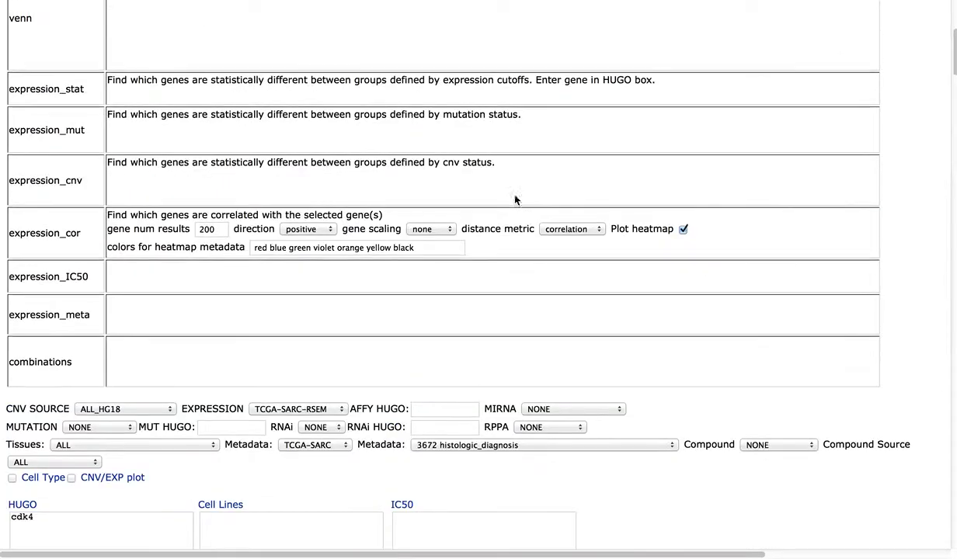
{"action": "left_click", "coordinate": [428, 247]}
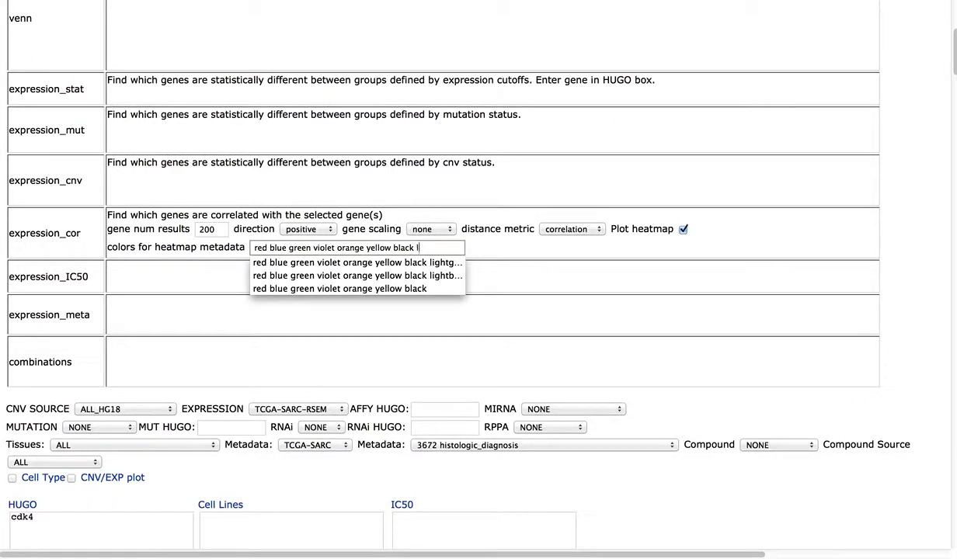
{"action": "type", "text": "light"}
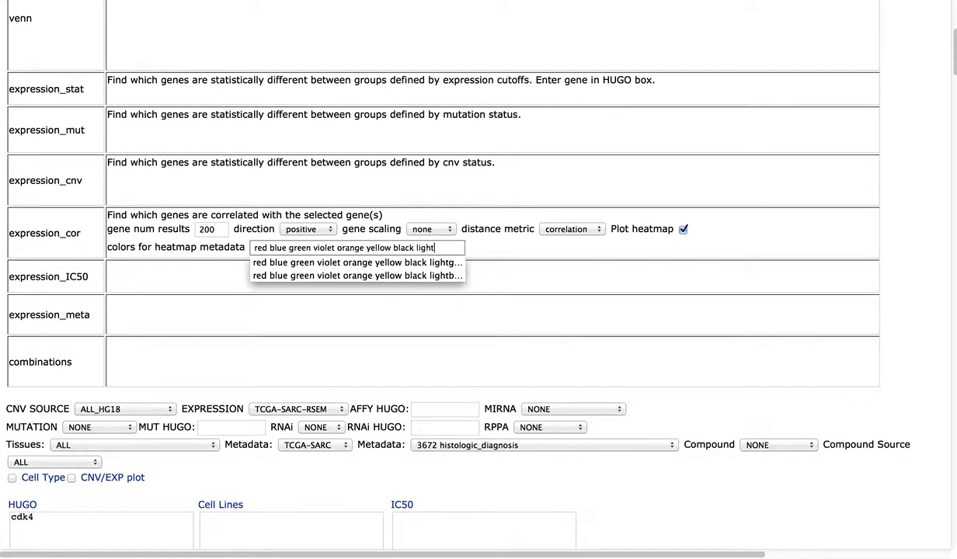
{"action": "type", "text": "blue lightgreen"}
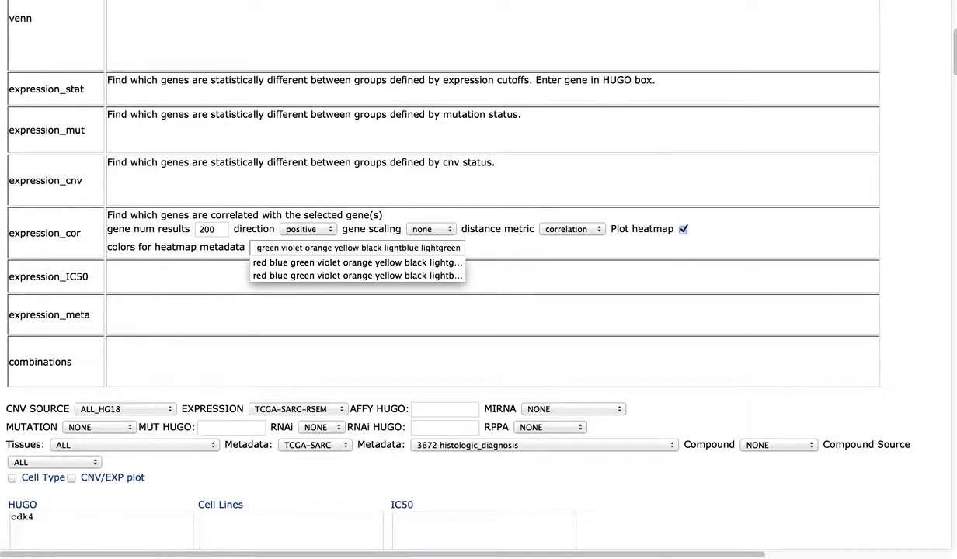
{"action": "key", "text": "Down"}
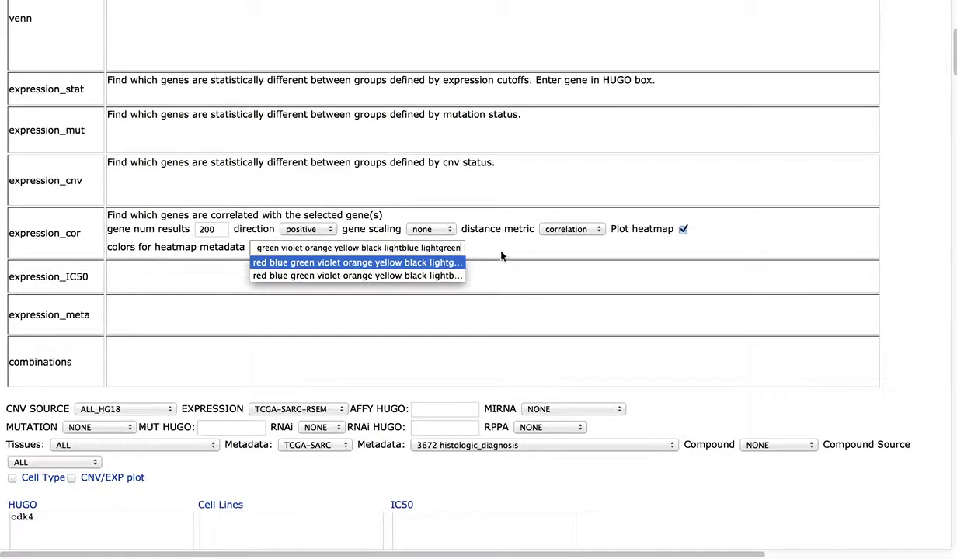
{"action": "left_click", "coordinate": [502, 257]}
- Resubmit the CDK4 correlation search and bring the regenerated heatmap with its diagnosis legend fully into view
{"action": "scroll", "coordinate": [136, 363], "scroll_direction": "down", "scroll_amount": 5}
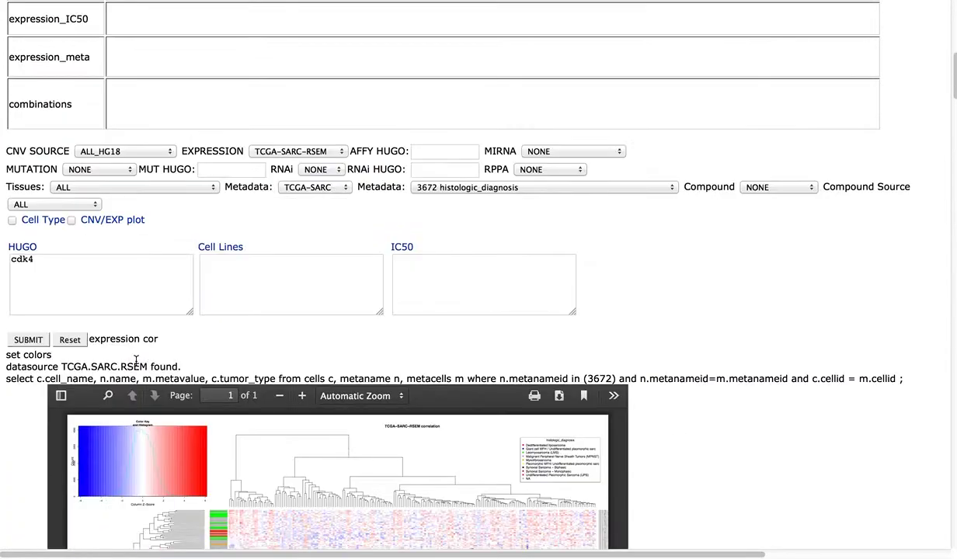
{"action": "left_click", "coordinate": [28, 339]}
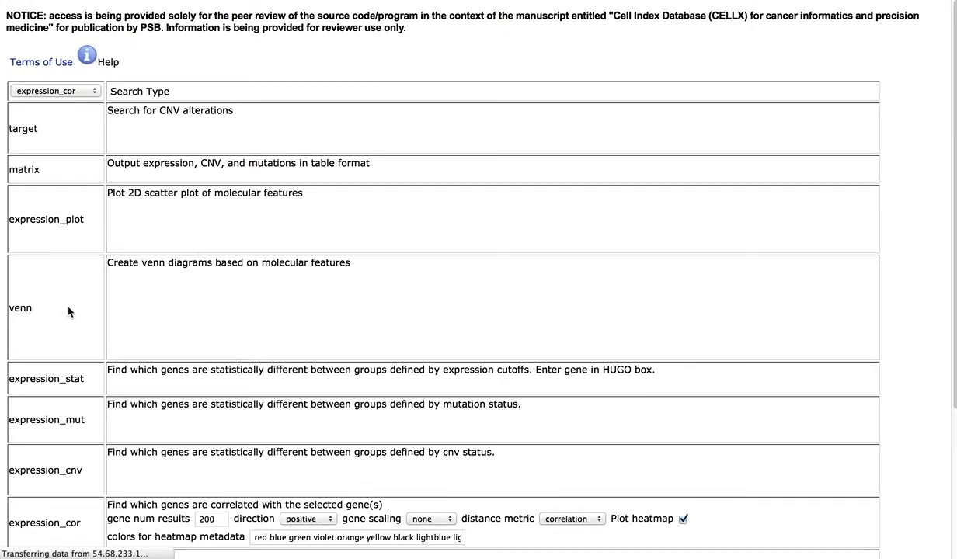
{"action": "scroll", "coordinate": [469, 249], "scroll_direction": "down", "scroll_amount": 8}
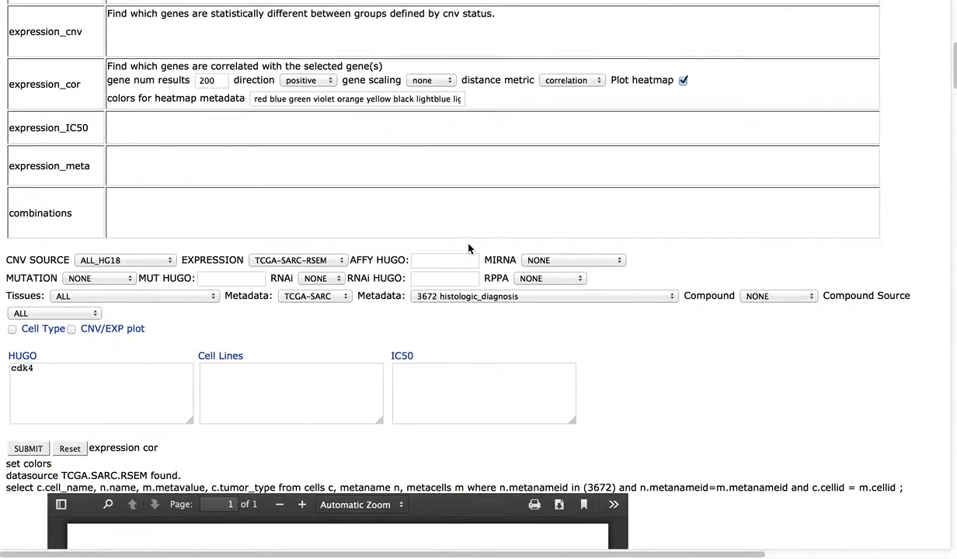
{"action": "scroll", "coordinate": [469, 248], "scroll_direction": "down", "scroll_amount": 3}
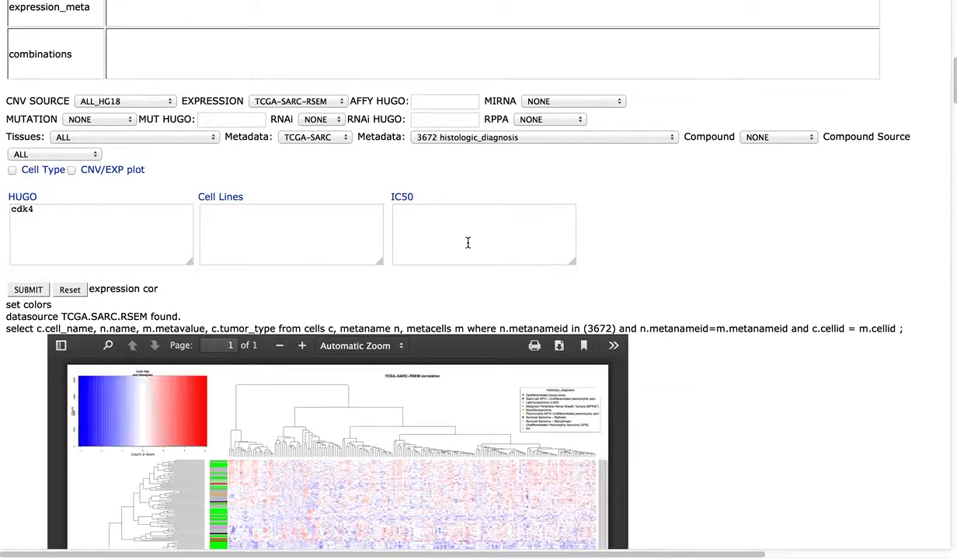
{"action": "scroll", "coordinate": [468, 243], "scroll_direction": "down", "scroll_amount": 5}
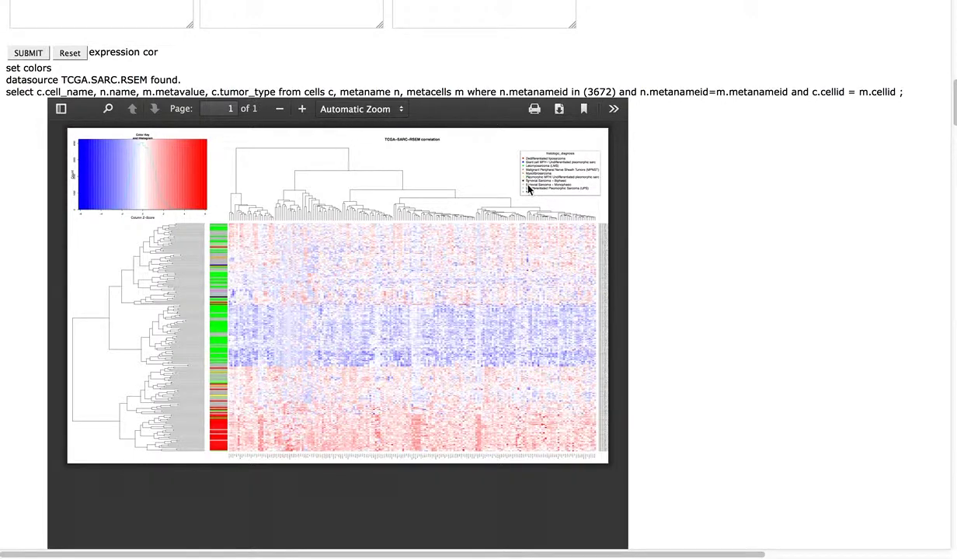
- Download the heatmap PDF, open it in the PDF viewer and compare its histologic_diagnosis legend with the row color bar
{"action": "left_click", "coordinate": [559, 109]}
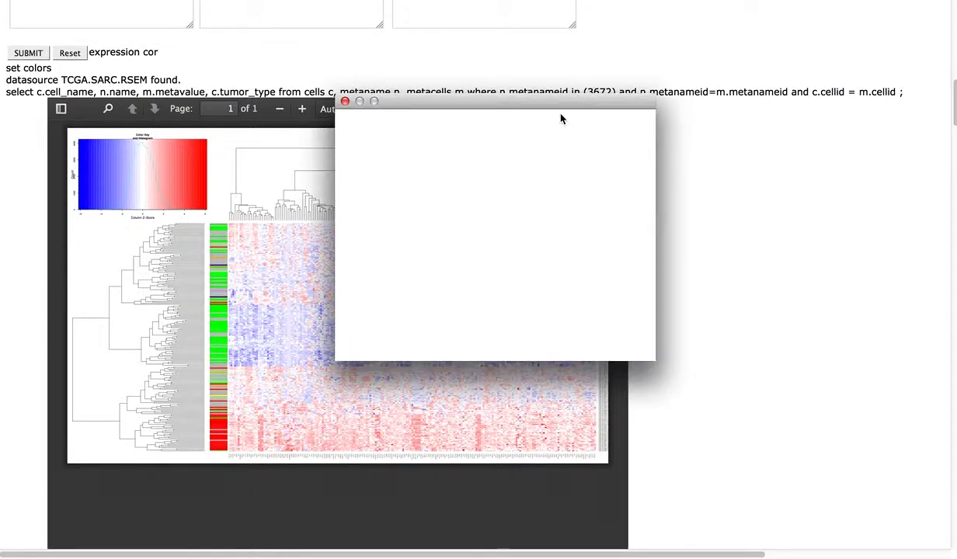
{"action": "left_click", "coordinate": [364, 227]}
{"action": "left_click", "coordinate": [613, 319]}
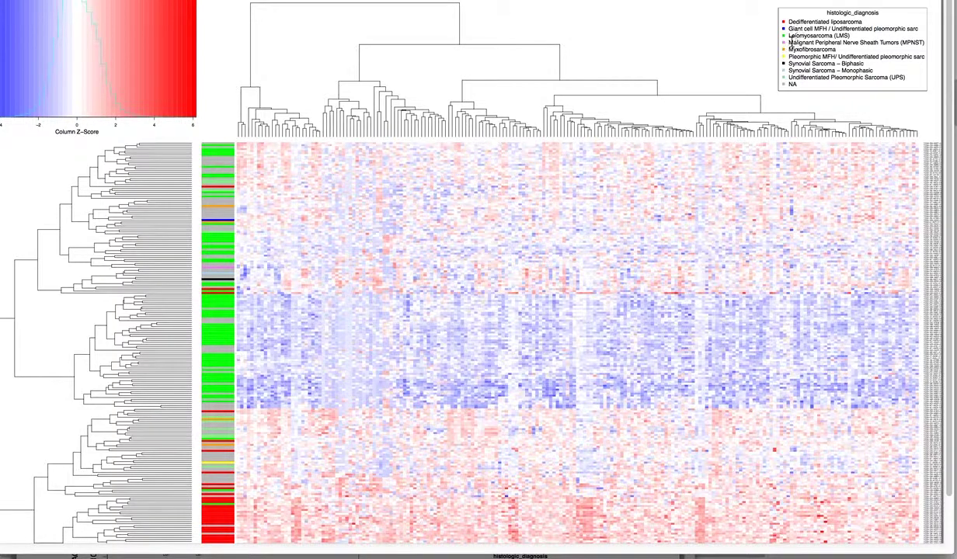
{"action": "scroll", "coordinate": [741, 100], "scroll_direction": "down", "scroll_amount": 2}
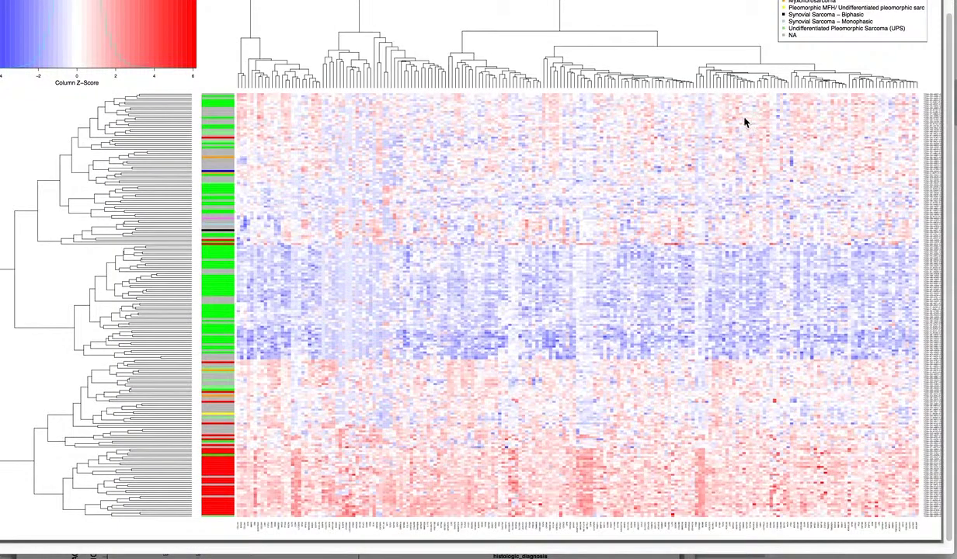
{"action": "scroll", "coordinate": [791, 43], "scroll_direction": "up", "scroll_amount": 2}
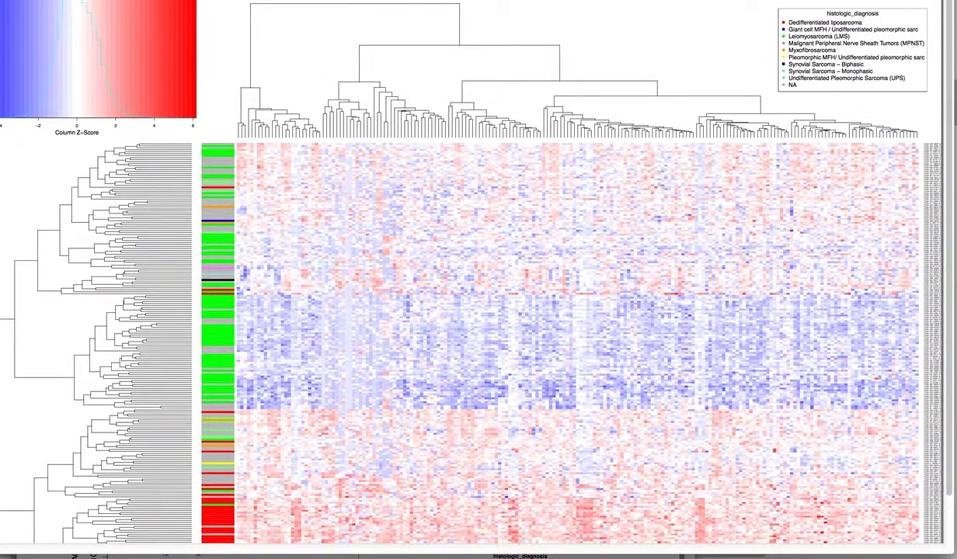
{"action": "scroll", "coordinate": [798, 434], "scroll_direction": "down", "scroll_amount": 2}
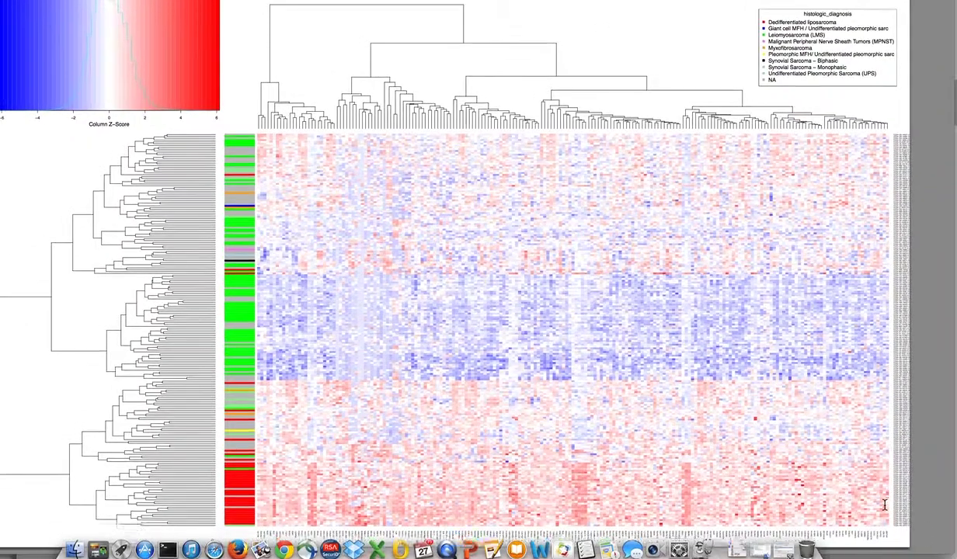
- Shrink and reposition the heatmap PDF window, and zoom out so the heatmap's full width fits
{"action": "left_click_drag", "start_coordinate": [915, 530], "coordinate": [812, 462]}
{"action": "left_click_drag", "start_coordinate": [476, 0], "coordinate": [540, 14]}
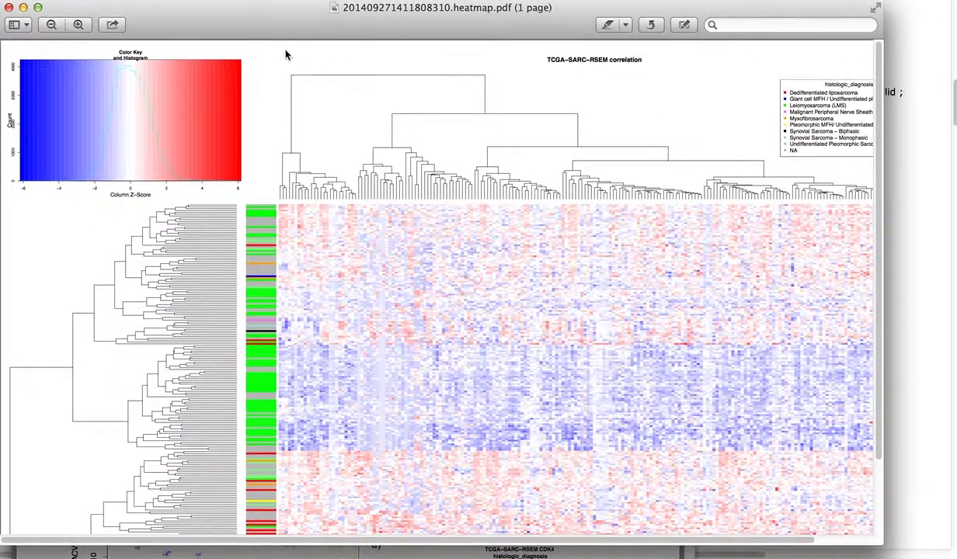
{"action": "left_click", "coordinate": [51, 26]}
{"action": "scroll", "coordinate": [467, 204], "scroll_direction": "up", "scroll_amount": 3}
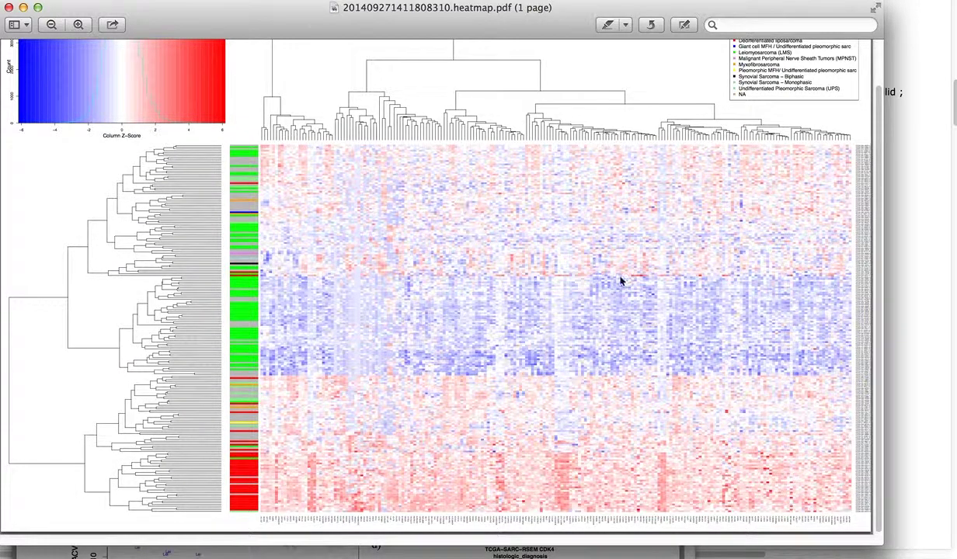
{"action": "scroll", "coordinate": [623, 273], "scroll_direction": "up", "scroll_amount": 2}
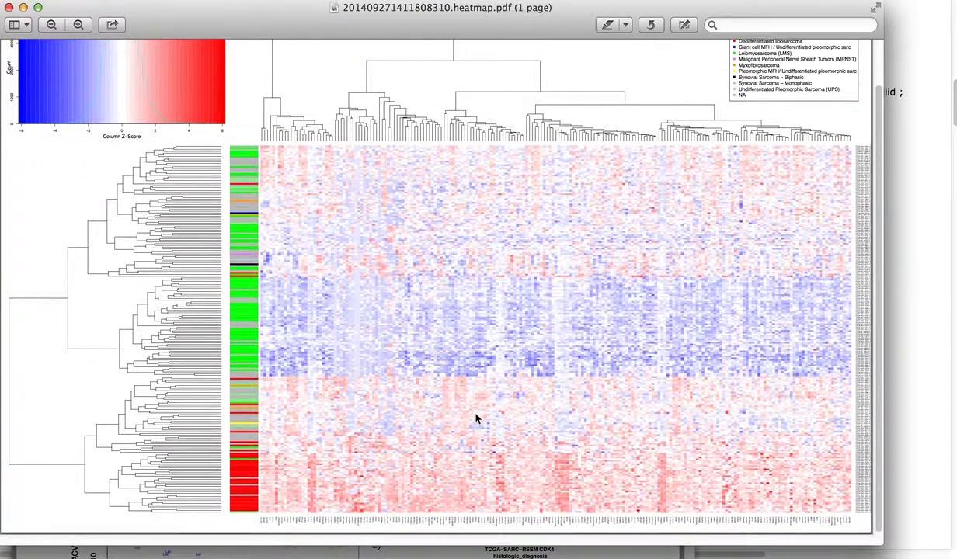
- Rotate the heatmap so its gene names read horizontally, enlarge the gene rows and select the CDK4 label
{"action": "scroll", "coordinate": [470, 419], "scroll_direction": "up", "scroll_amount": 2}
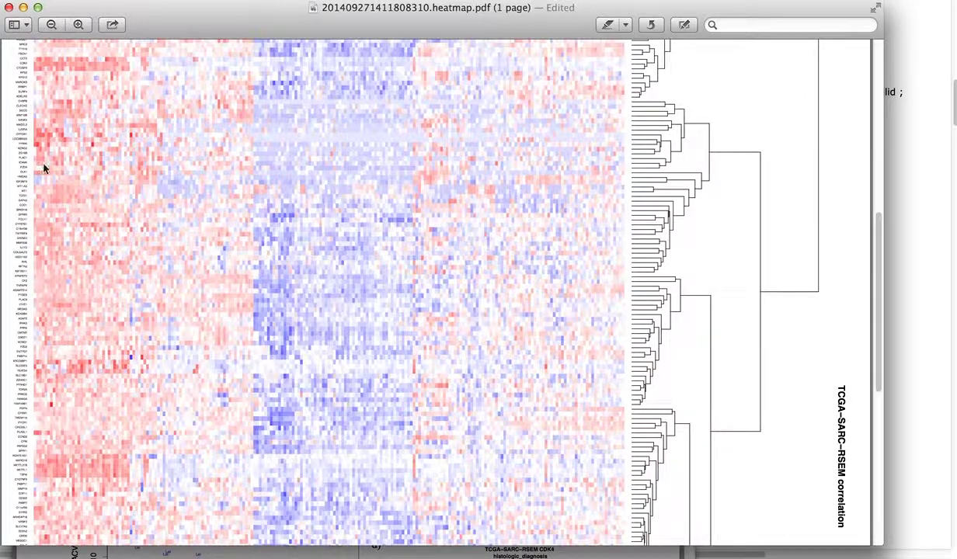
{"action": "mouse_move", "coordinate": [197, 20]}
{"action": "left_mouse_down"}
{"action": "mouse_move", "coordinate": [233, 31]}
{"action": "mouse_move", "coordinate": [197, 22]}
{"action": "left_mouse_up"}
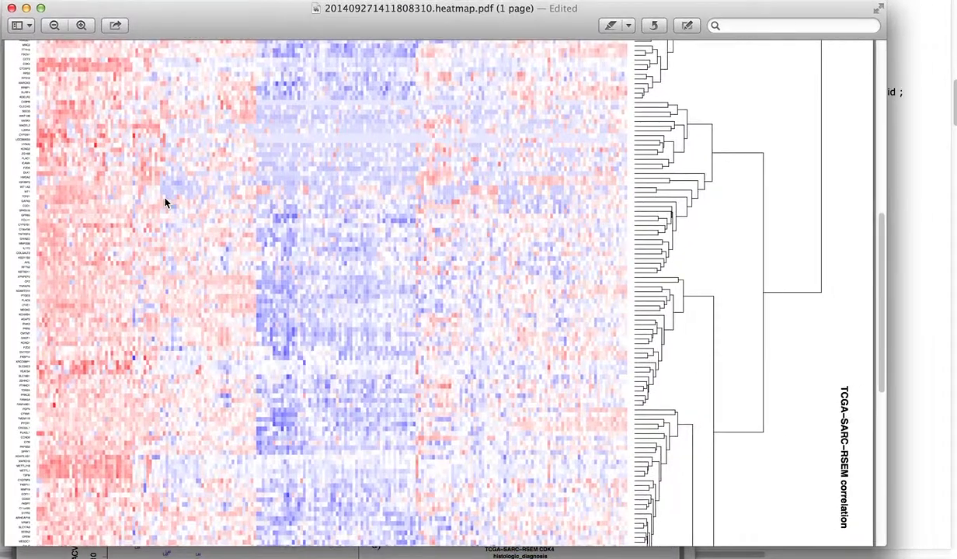
{"action": "scroll", "coordinate": [165, 203], "scroll_direction": "up", "scroll_amount": 3}
{"action": "left_click", "coordinate": [81, 25]}
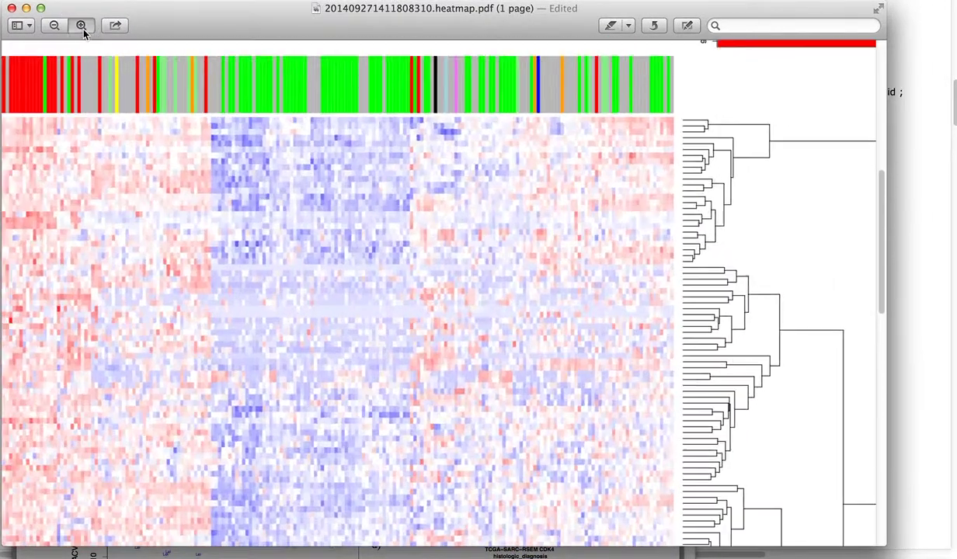
{"action": "left_click", "coordinate": [81, 26]}
{"action": "left_click_drag", "start_coordinate": [317, 536], "coordinate": [140, 525]}
{"action": "left_click", "coordinate": [42, 200]}
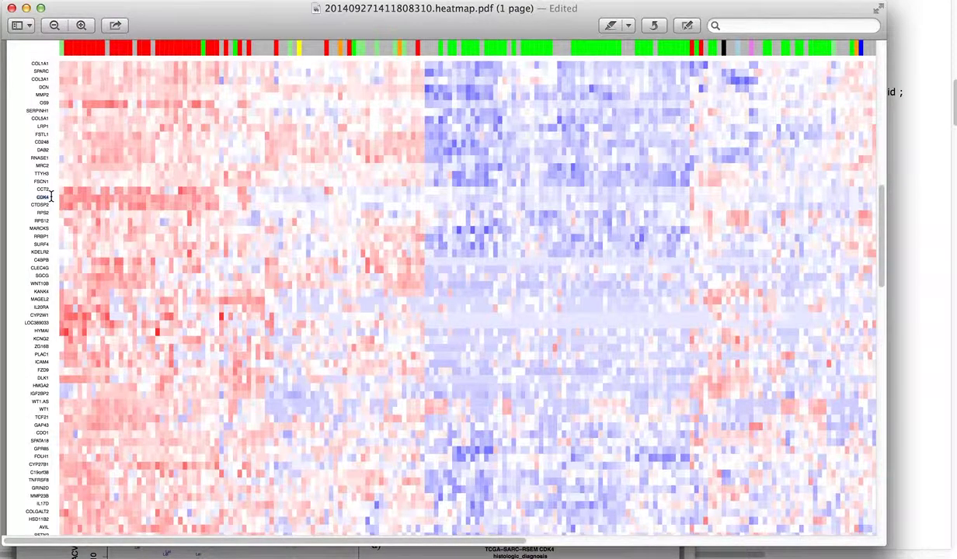
{"action": "scroll", "coordinate": [173, 208], "scroll_direction": "up", "scroll_amount": 3}
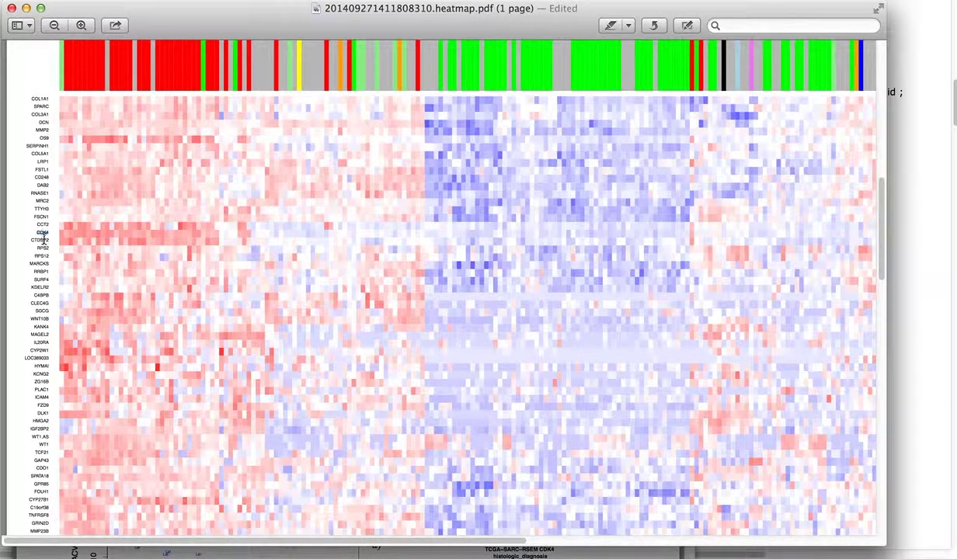
{"action": "scroll", "coordinate": [44, 252], "scroll_direction": "down", "scroll_amount": 1}
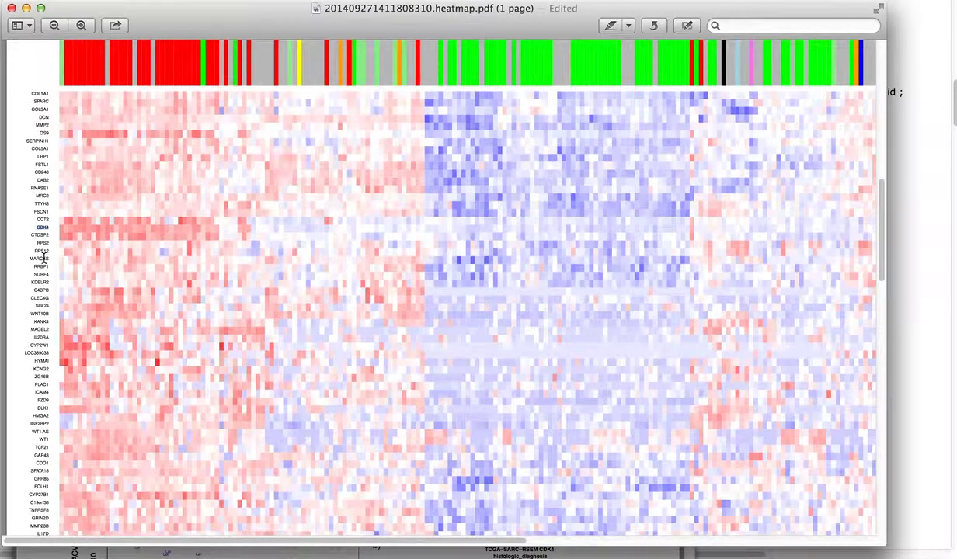
- Search the heatmap PDF for acvrl1, go to its row and close the search
{"action": "left_click", "coordinate": [730, 23]}
{"action": "type", "text": "acvrl1"}
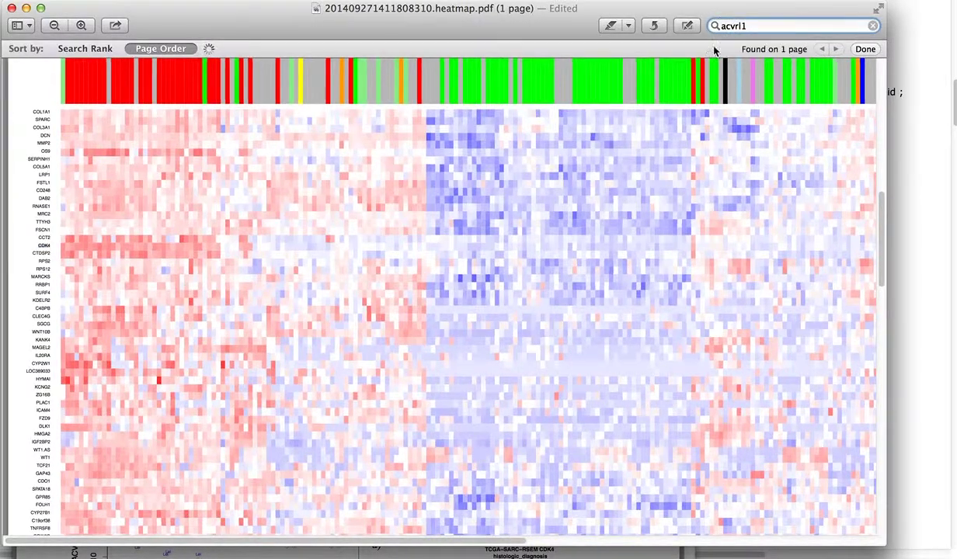
{"action": "left_click", "coordinate": [838, 49]}
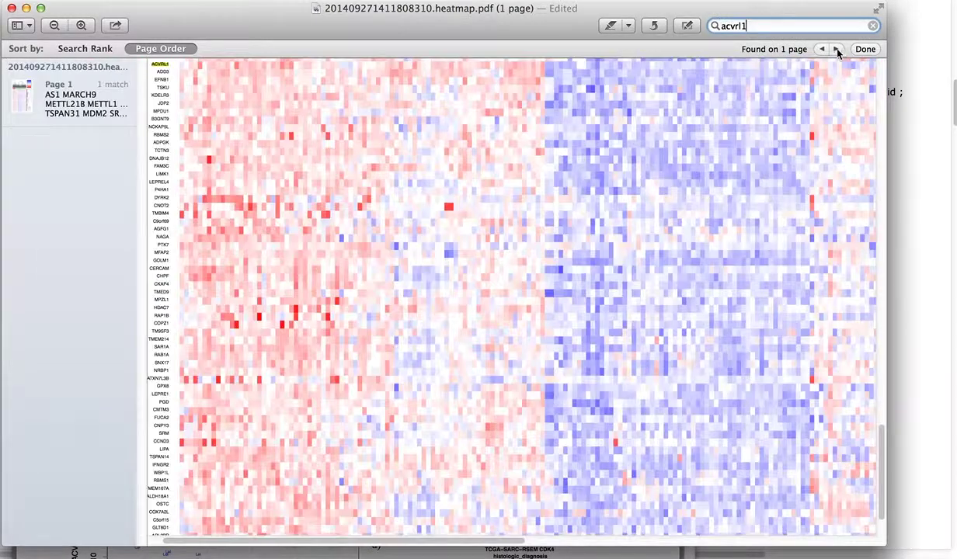
{"action": "scroll", "coordinate": [190, 156], "scroll_direction": "up", "scroll_amount": 3}
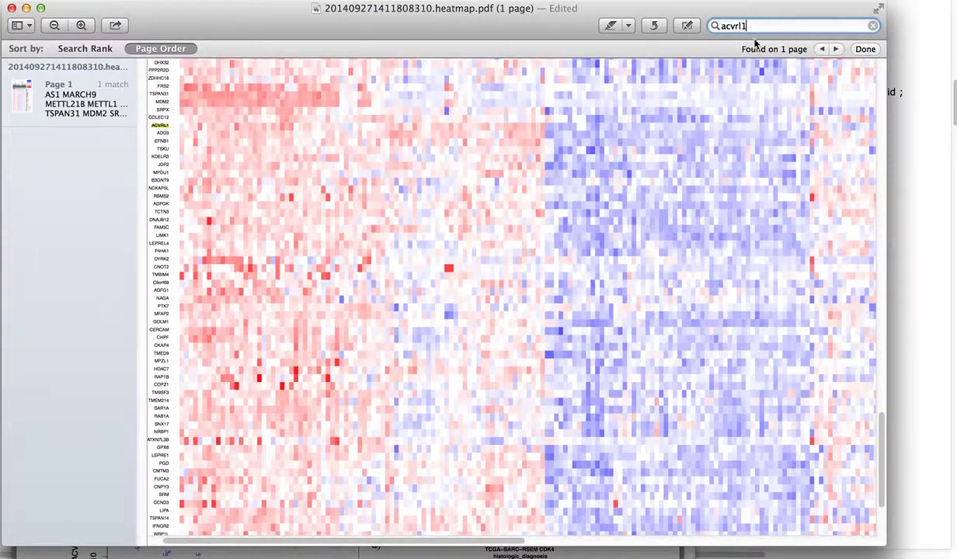
{"action": "key", "text": "Escape"}
{"action": "left_click", "coordinate": [866, 48]}
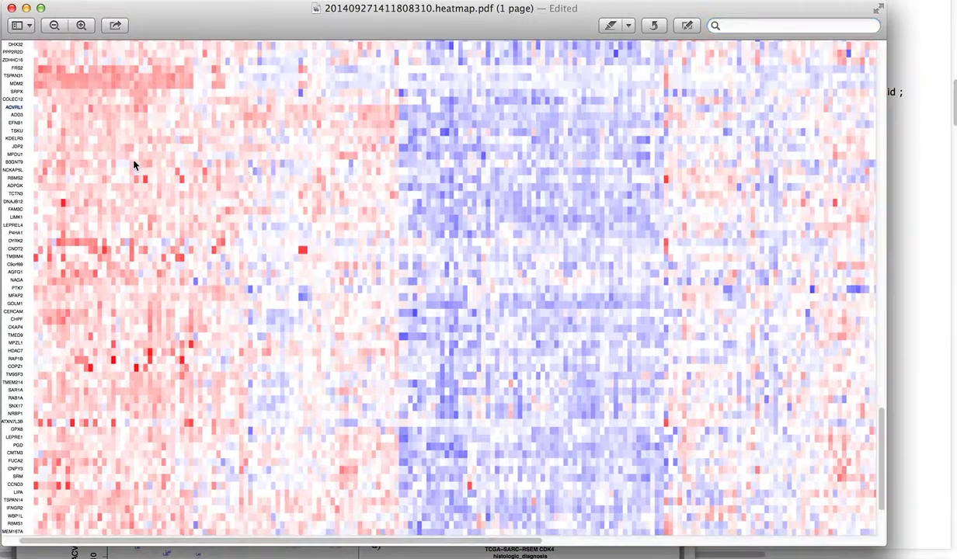
- Examine the gene rows above ACVRL1 for expression patterns across the tumor samples
{"action": "scroll", "coordinate": [124, 167], "scroll_direction": "up", "scroll_amount": 3}
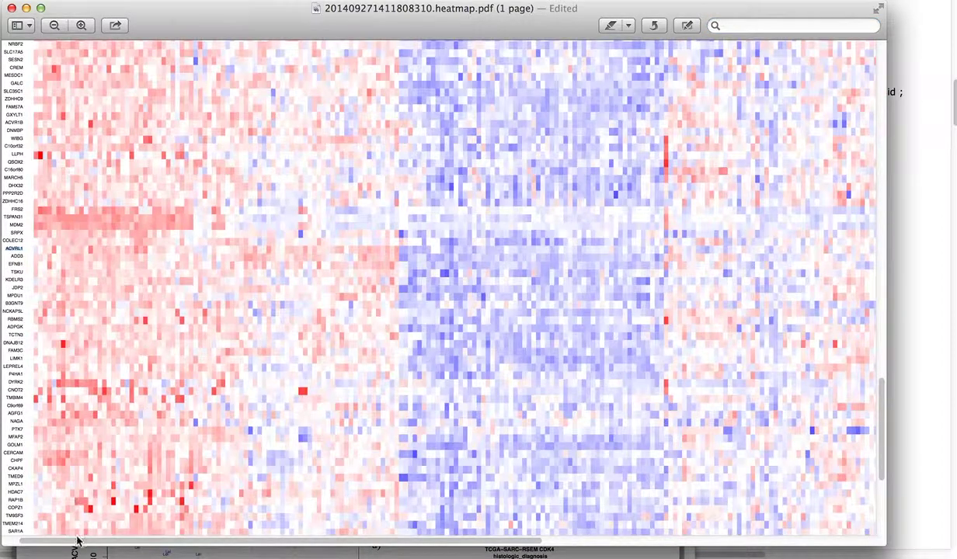
{"action": "scroll", "coordinate": [75, 512], "scroll_direction": "up", "scroll_amount": 2}
{"action": "scroll", "coordinate": [74, 512], "scroll_direction": "left", "scroll_amount": 1}
{"action": "scroll", "coordinate": [180, 328], "scroll_direction": "up", "scroll_amount": 3}
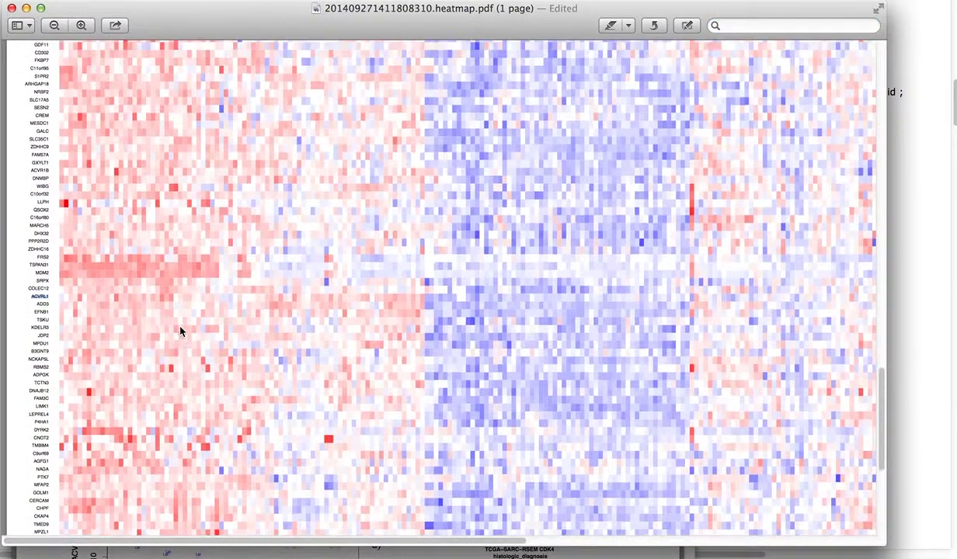
{"action": "scroll", "coordinate": [179, 334], "scroll_direction": "up", "scroll_amount": 3}
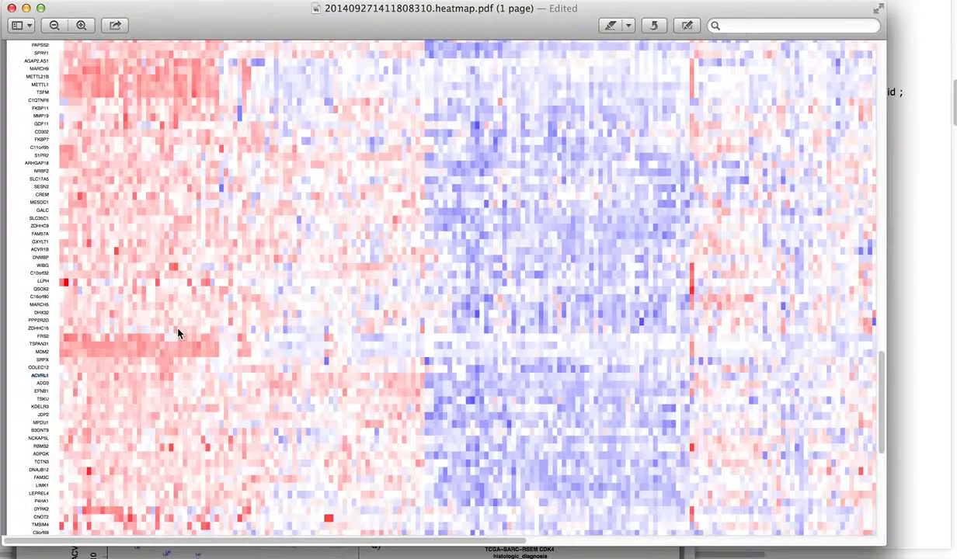
{"action": "scroll", "coordinate": [177, 334], "scroll_direction": "up", "scroll_amount": 2}
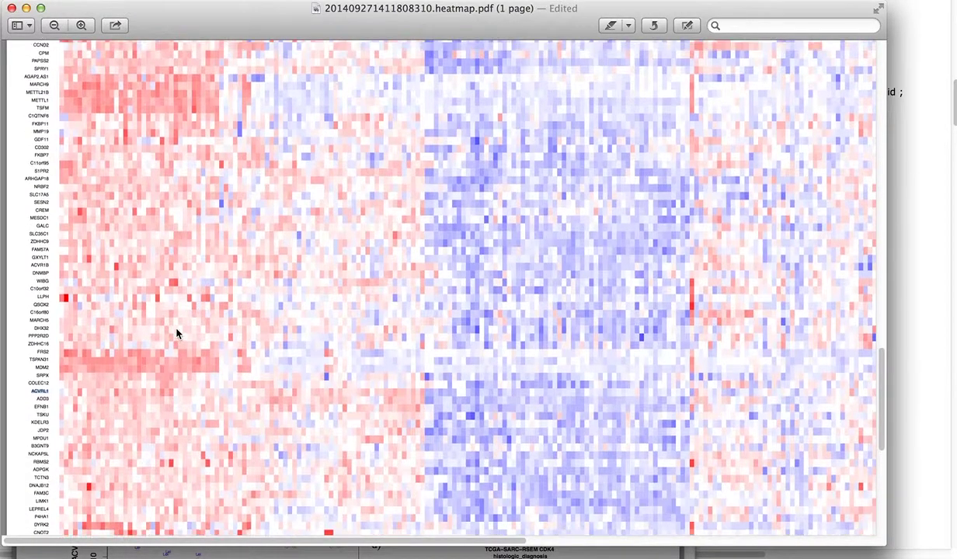
{"action": "scroll", "coordinate": [177, 334], "scroll_direction": "up", "scroll_amount": 5}
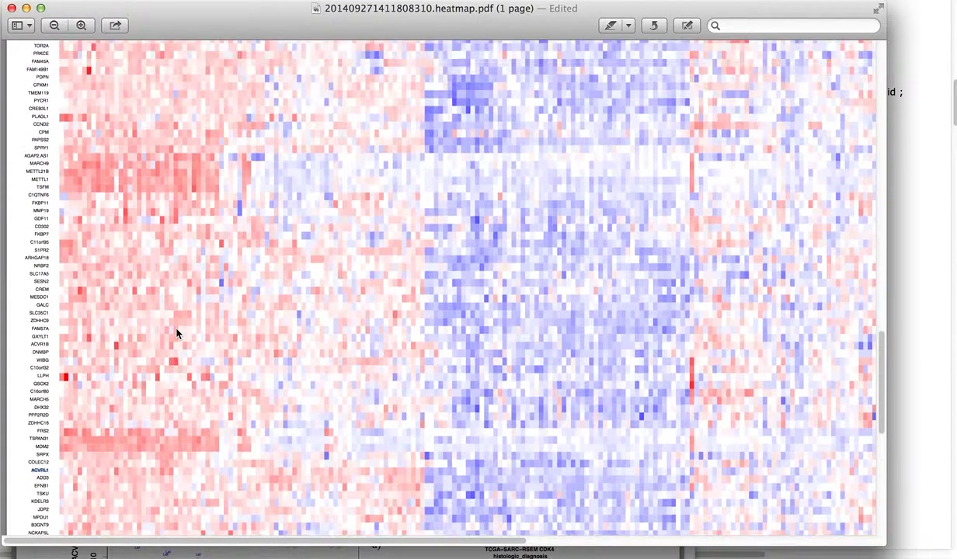
{"action": "scroll", "coordinate": [177, 334], "scroll_direction": "up", "scroll_amount": 5}
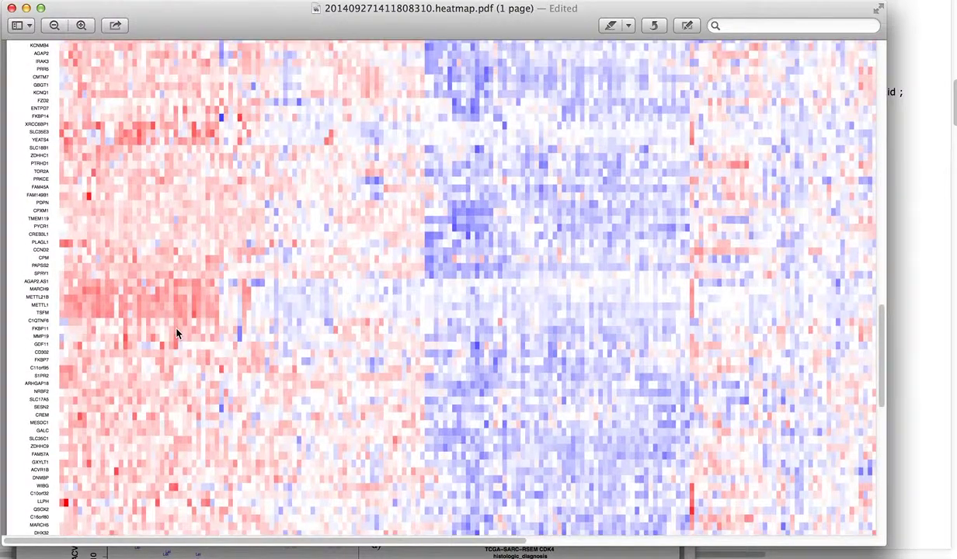
{"action": "scroll", "coordinate": [177, 334], "scroll_direction": "up", "scroll_amount": 2}
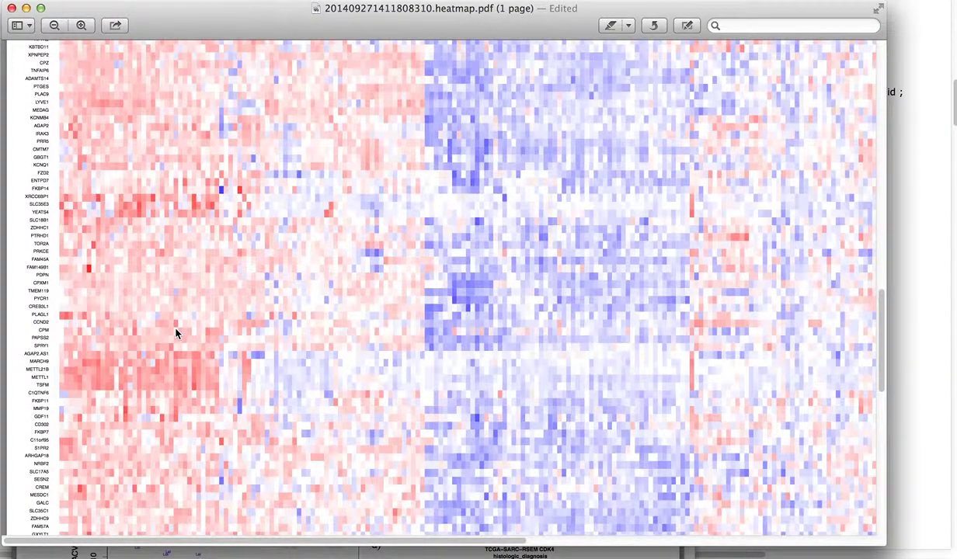
- Examine the heatmap's upper gene rows around CDK4, up to the histologic diagnosis color bar
{"action": "scroll", "coordinate": [176, 333], "scroll_direction": "up", "scroll_amount": 6}
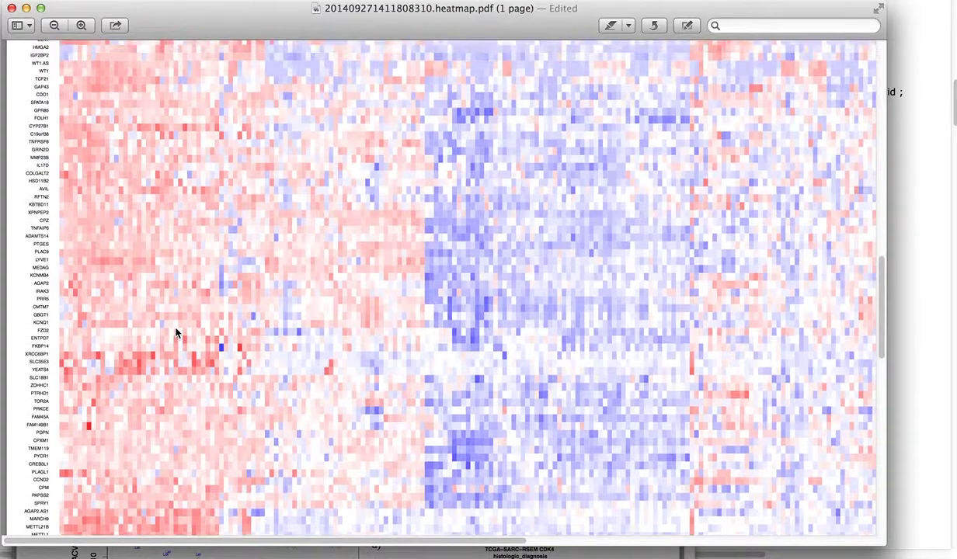
{"action": "scroll", "coordinate": [175, 332], "scroll_direction": "up", "scroll_amount": 12}
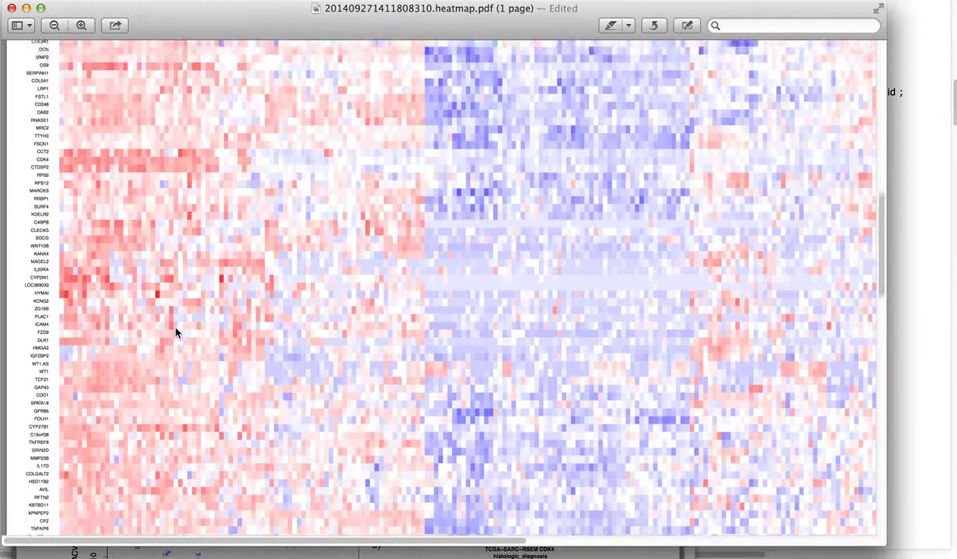
{"action": "scroll", "coordinate": [176, 333], "scroll_direction": "up", "scroll_amount": 2}
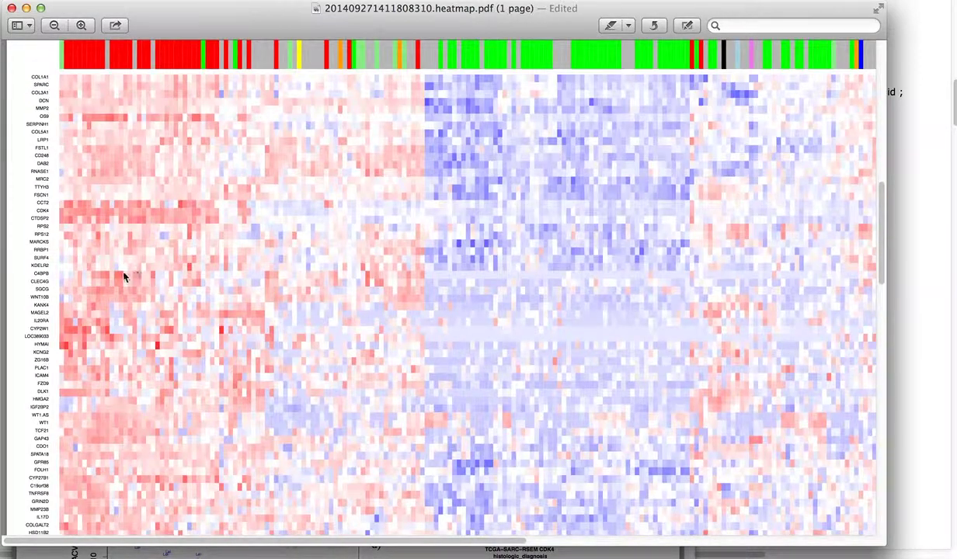
- Zoom out on the heatmap and compare the expression blocks across its gene rows with the histologic diagnosis color bar
{"action": "left_click", "coordinate": [55, 26]}
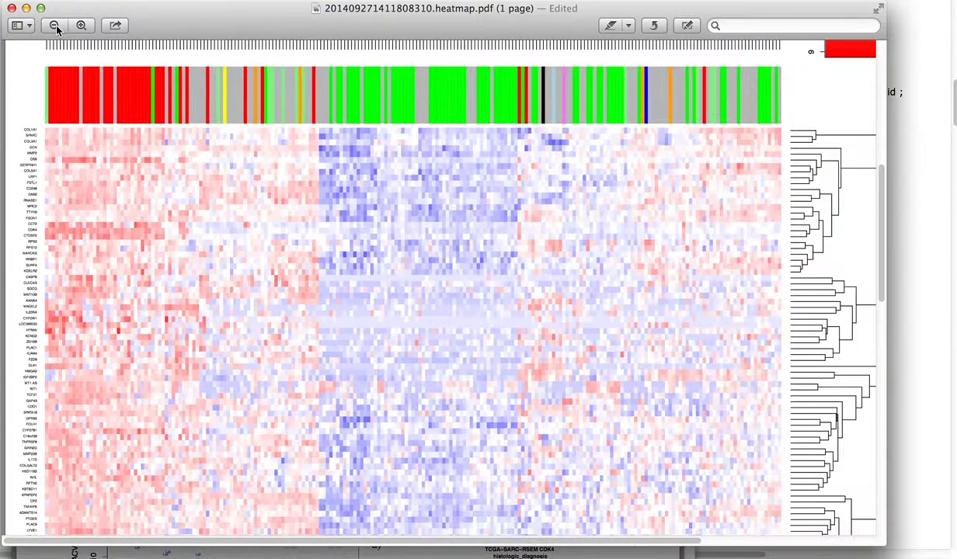
{"action": "left_click", "coordinate": [54, 26]}
{"action": "scroll", "coordinate": [152, 208], "scroll_direction": "down", "scroll_amount": 2}
{"action": "scroll", "coordinate": [152, 208], "scroll_direction": "down", "scroll_amount": 3}
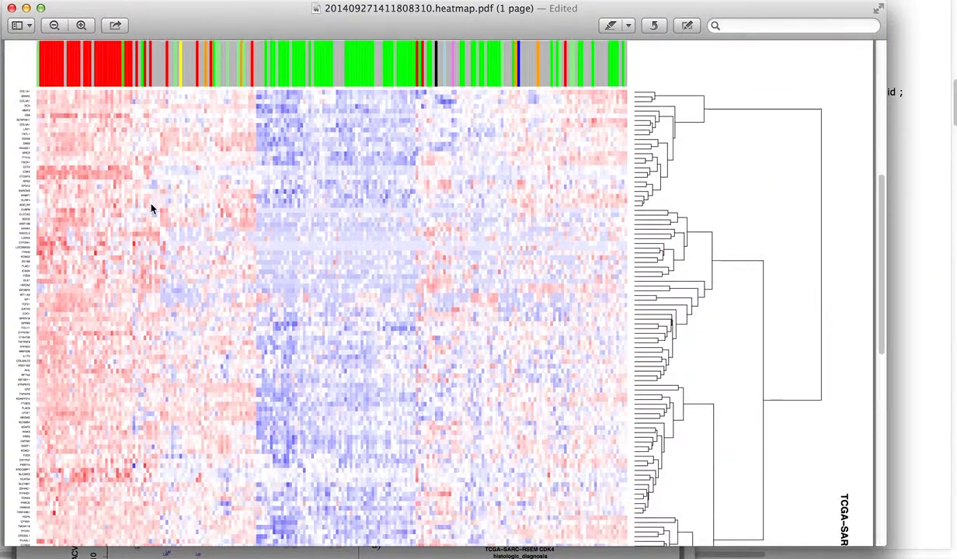
{"action": "left_click", "coordinate": [55, 26]}
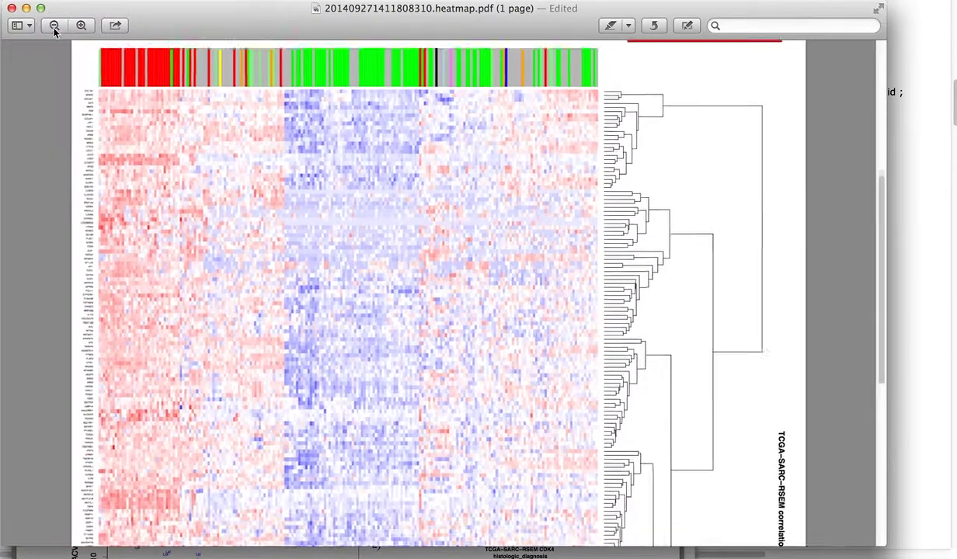
{"action": "scroll", "coordinate": [136, 153], "scroll_direction": "up", "scroll_amount": 1}
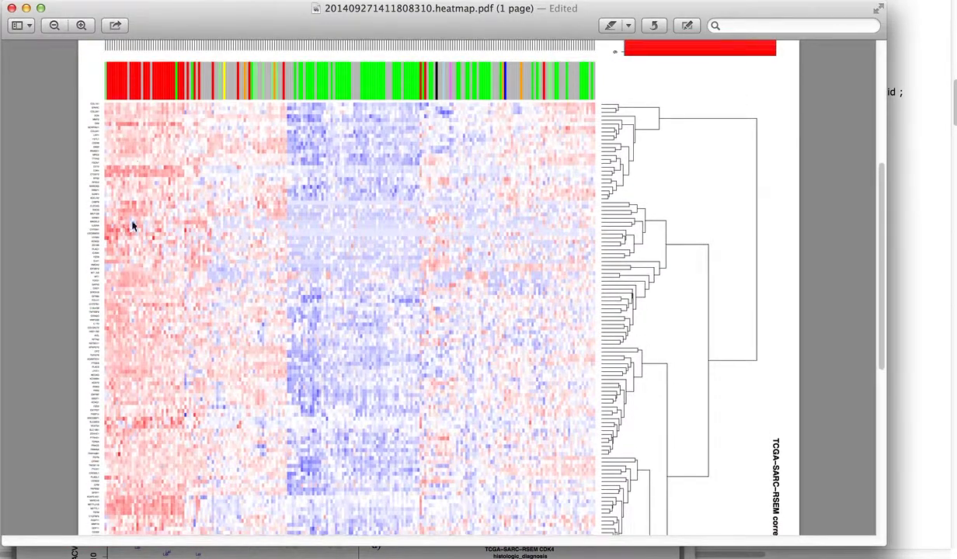
{"action": "scroll", "coordinate": [147, 400], "scroll_direction": "down", "scroll_amount": 1}
{"action": "scroll", "coordinate": [145, 402], "scroll_direction": "down", "scroll_amount": 10}
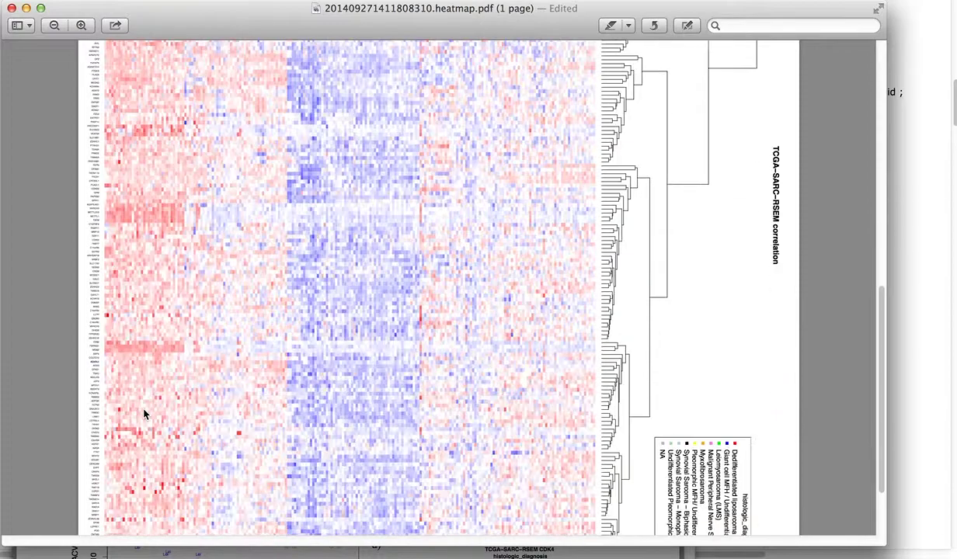
{"action": "scroll", "coordinate": [142, 409], "scroll_direction": "up", "scroll_amount": 10}
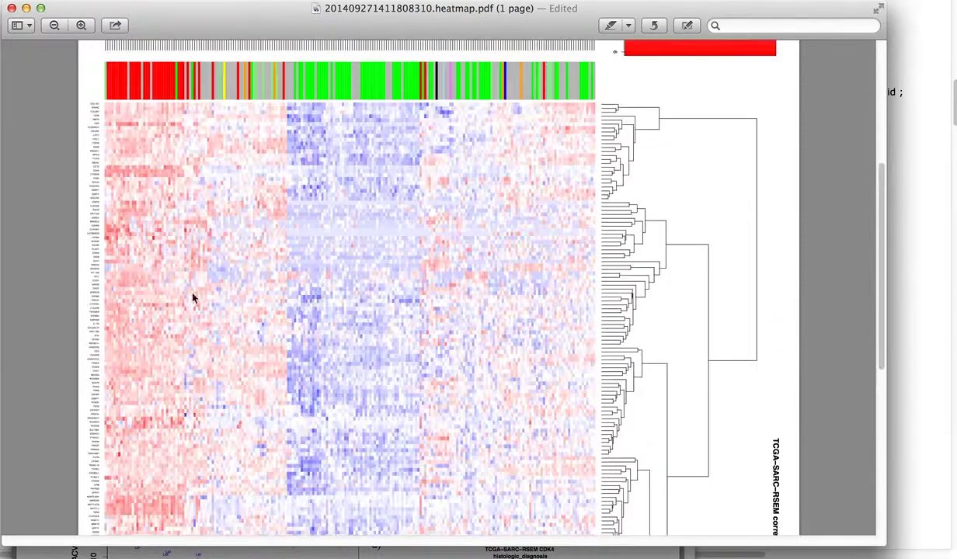
{"action": "scroll", "coordinate": [164, 143], "scroll_direction": "up", "scroll_amount": 2}
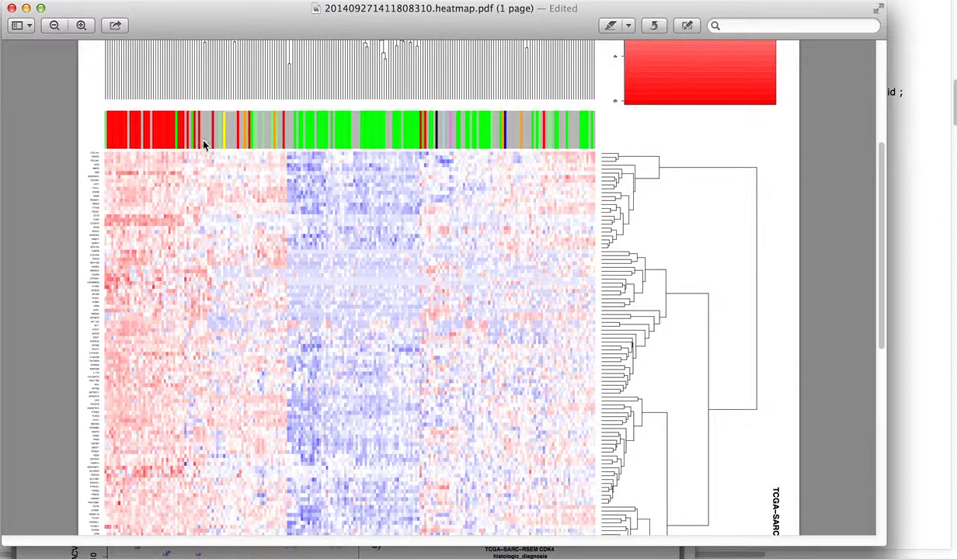
- Close the heatmap PDF and view the CDK4 versus ACVRL1 scatter plot of Figure 4 in cellx_revison.pdf
{"action": "left_click_drag", "start_coordinate": [195, 27], "coordinate": [245, 33]}
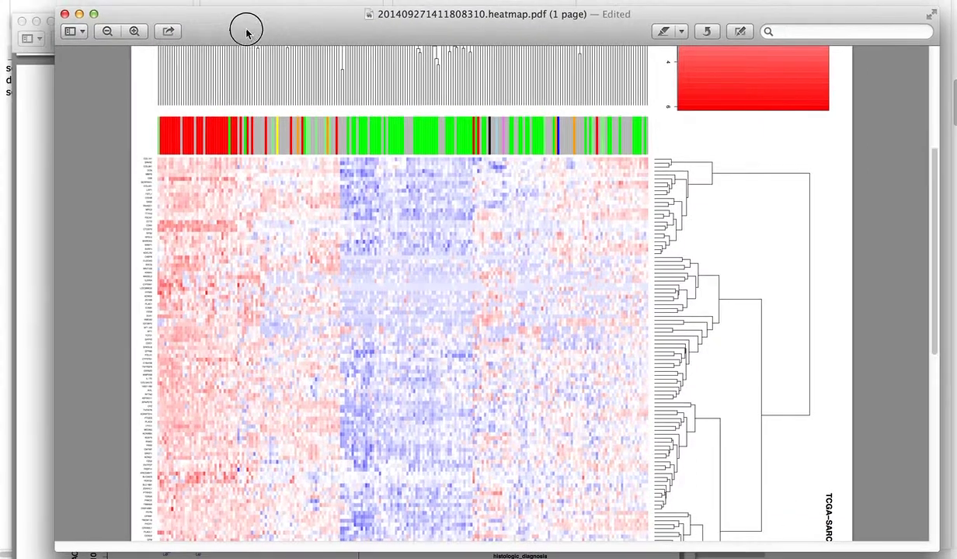
{"action": "left_click", "coordinate": [63, 14]}
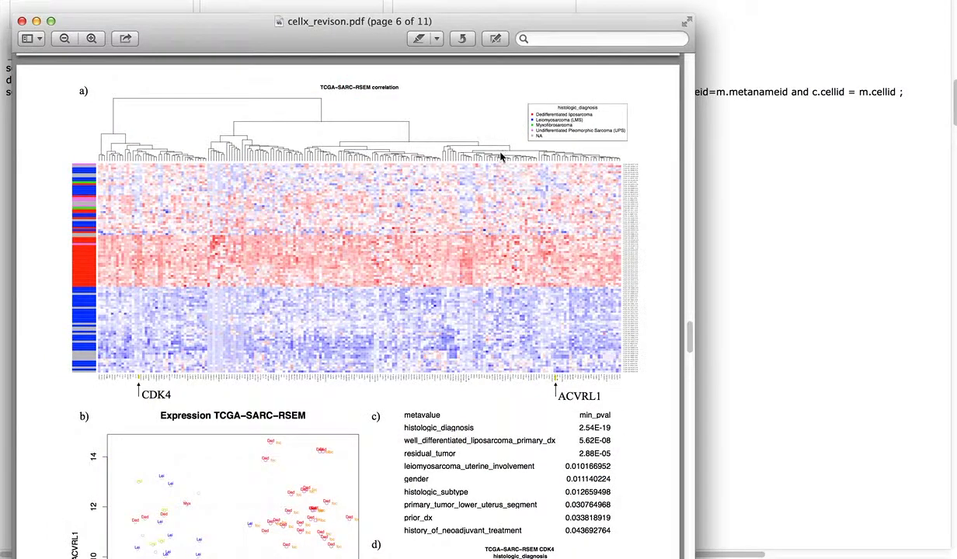
{"action": "scroll", "coordinate": [301, 264], "scroll_direction": "down", "scroll_amount": 2}
{"action": "scroll", "coordinate": [301, 279], "scroll_direction": "down", "scroll_amount": 8}
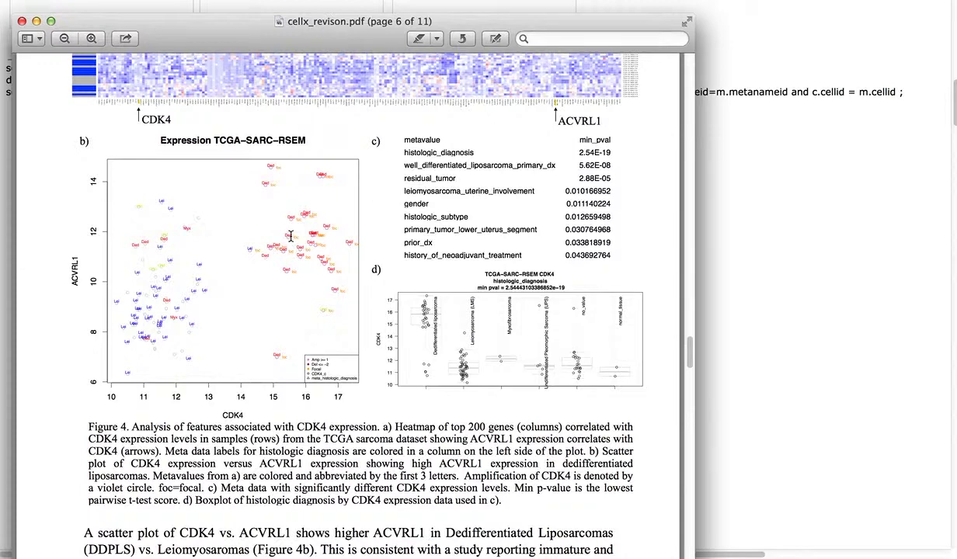
- Switch to the CELLX page in the browser, load a fresh search form and set its search type to expression_plot
{"action": "left_click", "coordinate": [857, 323]}
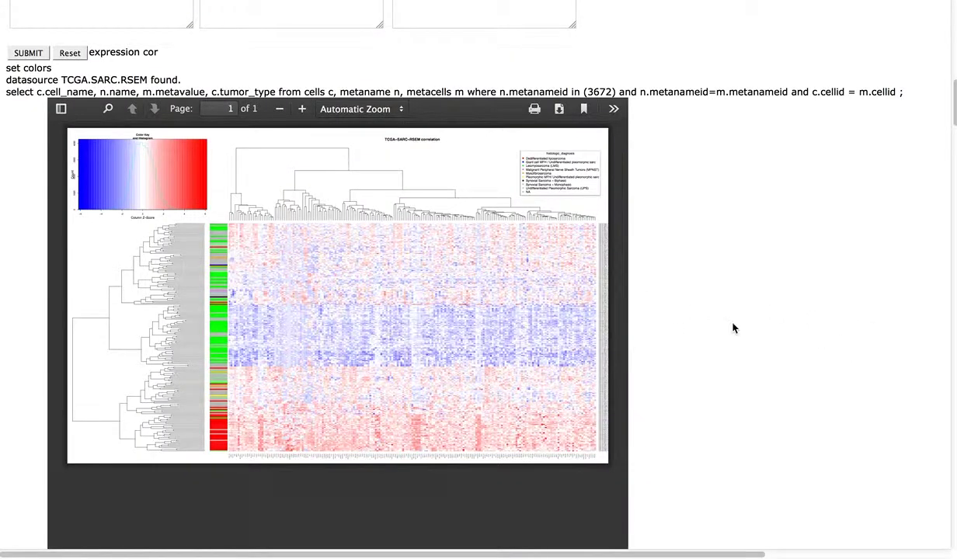
{"action": "scroll", "coordinate": [734, 328], "scroll_direction": "up", "scroll_amount": 5}
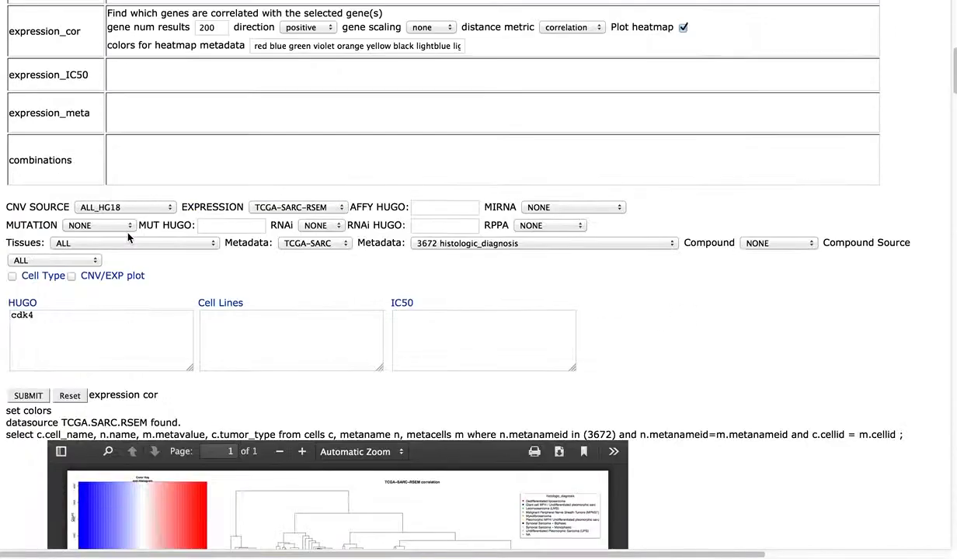
{"action": "scroll", "coordinate": [128, 237], "scroll_direction": "up", "scroll_amount": 6}
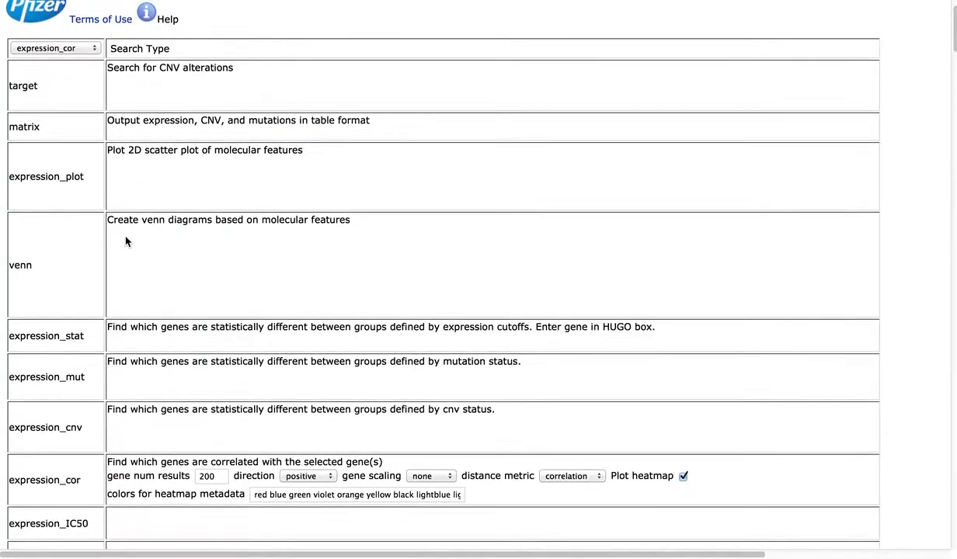
{"action": "scroll", "coordinate": [125, 241], "scroll_direction": "up", "scroll_amount": 1}
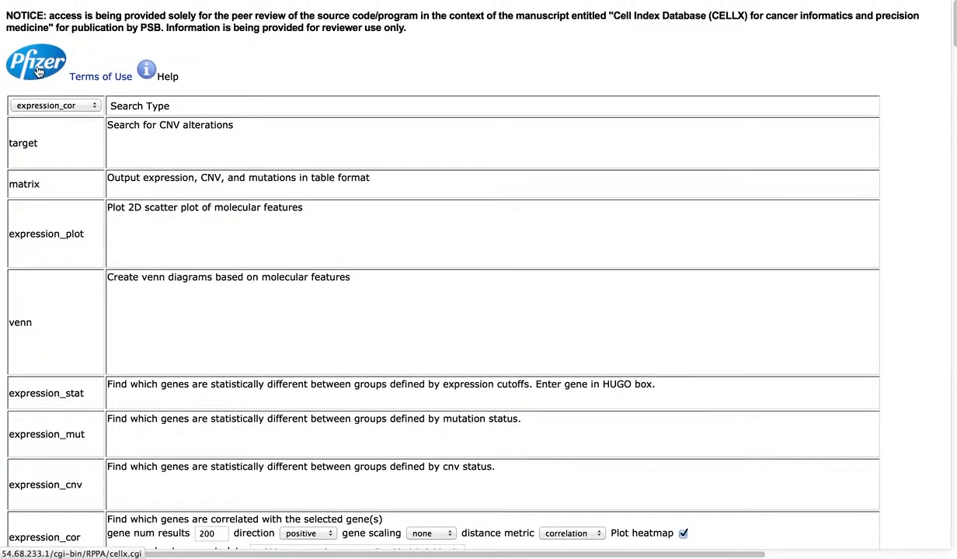
{"action": "left_click", "coordinate": [38, 70]}
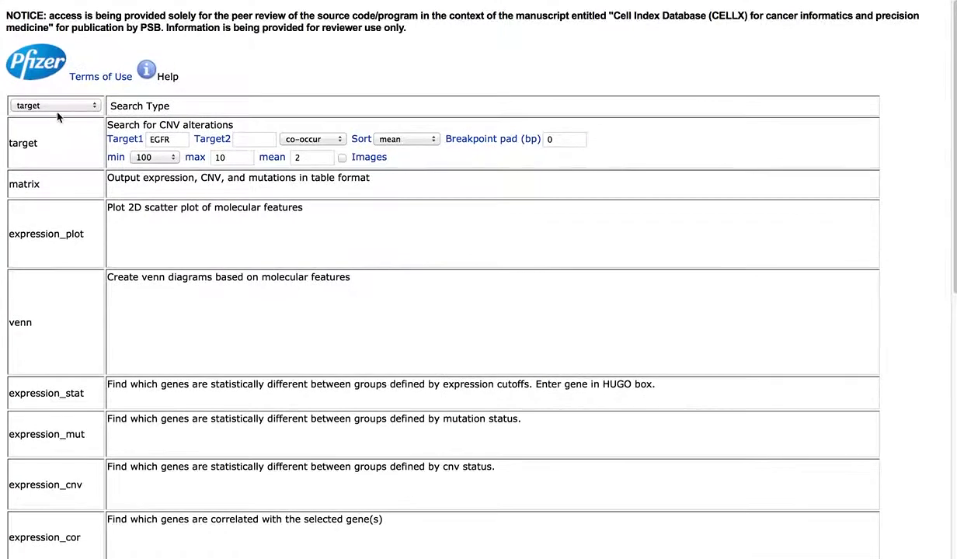
{"action": "left_click", "coordinate": [59, 106]}
{"action": "left_click", "coordinate": [51, 145]}
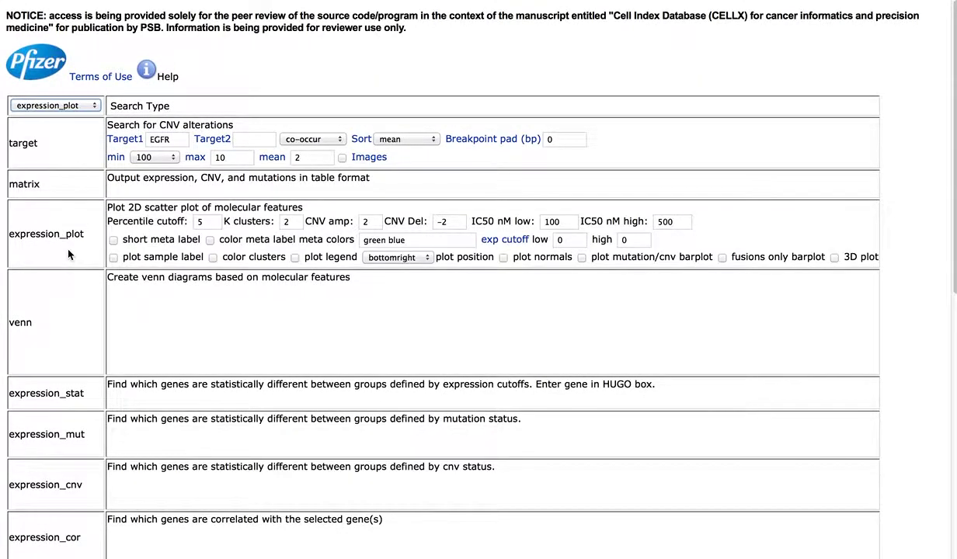
- Configure the scatter plot with the plot legend, short meta label and color meta label enabled and CNV amp set to 1
{"action": "left_click", "coordinate": [295, 257]}
{"action": "double_click", "coordinate": [370, 221]}
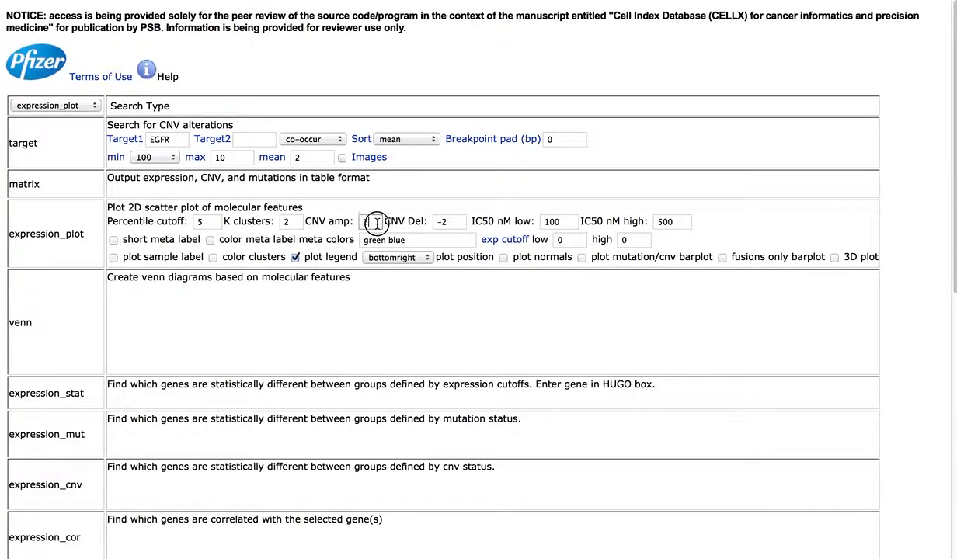
{"action": "type", "text": "1"}
{"action": "left_click", "coordinate": [369, 358]}
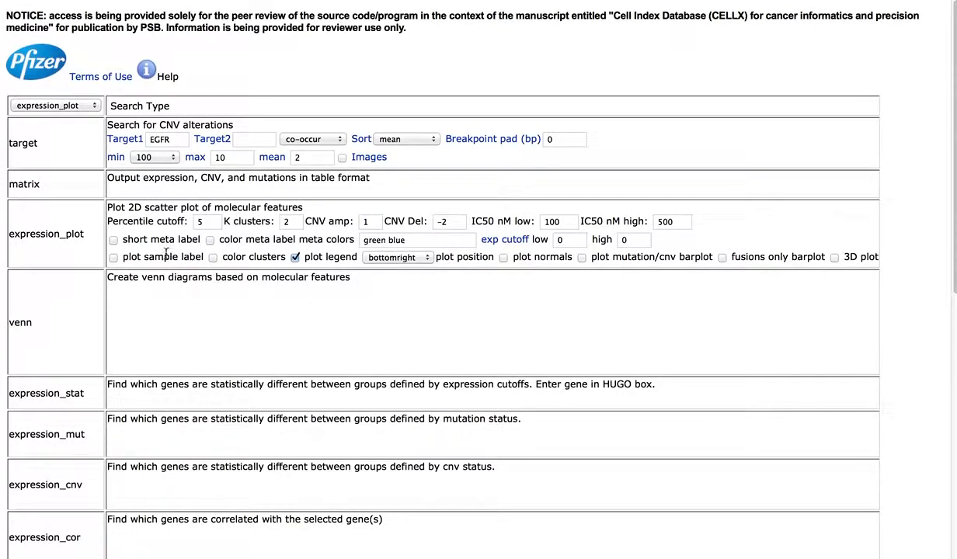
{"action": "left_click", "coordinate": [114, 241]}
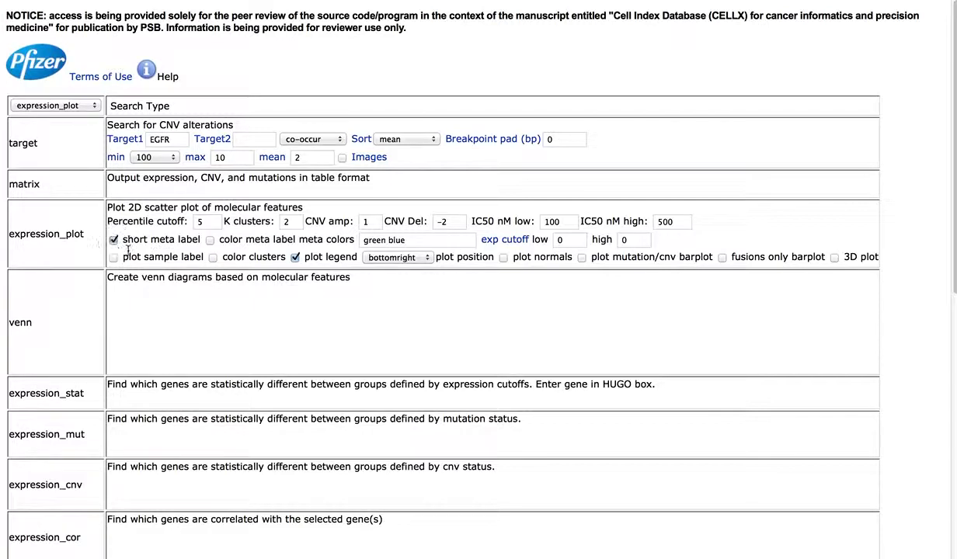
{"action": "left_click", "coordinate": [210, 240]}
- Set the expression source to TCGA-SARC-RSEM and the CNV source to TCGA-SARC
{"action": "scroll", "coordinate": [190, 287], "scroll_direction": "down", "scroll_amount": 5}
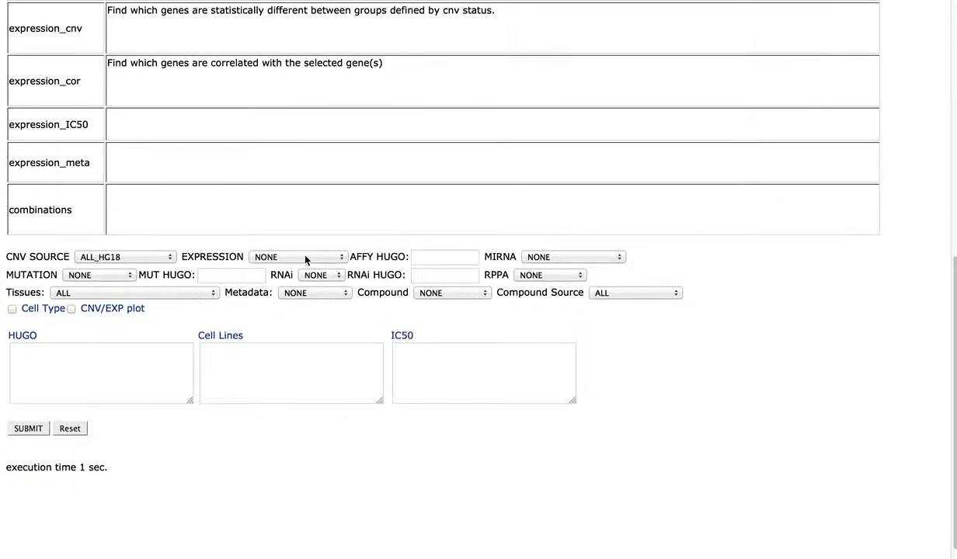
{"action": "left_click", "coordinate": [303, 256]}
{"action": "scroll", "coordinate": [287, 348], "scroll_direction": "down", "scroll_amount": 5}
{"action": "scroll", "coordinate": [299, 392], "scroll_direction": "down", "scroll_amount": 4}
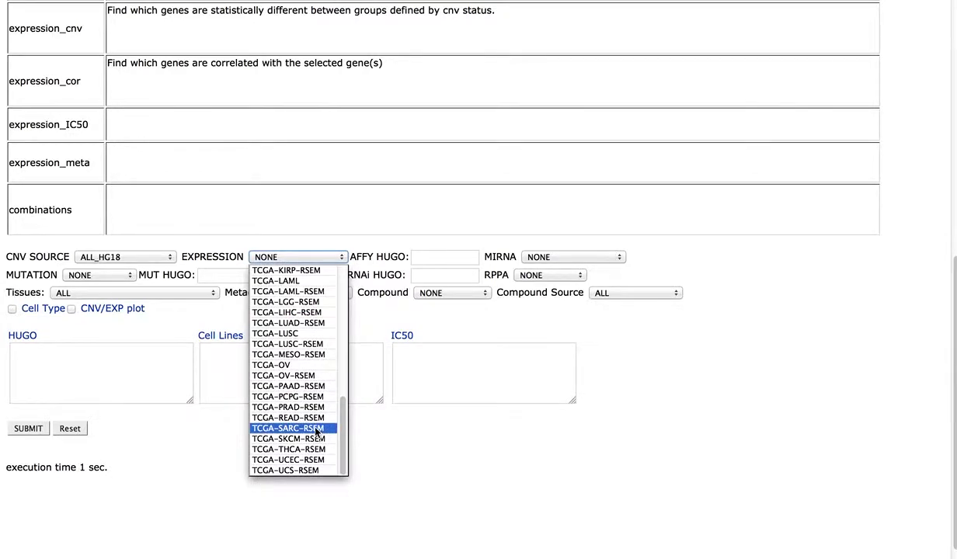
{"action": "left_click", "coordinate": [315, 428]}
{"action": "left_click", "coordinate": [108, 259]}
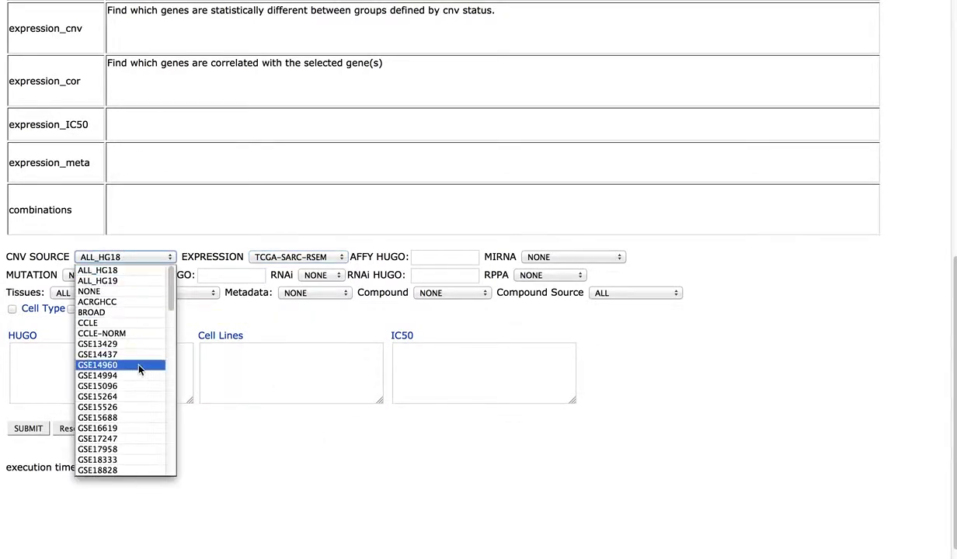
{"action": "scroll", "coordinate": [133, 350], "scroll_direction": "down", "scroll_amount": 10}
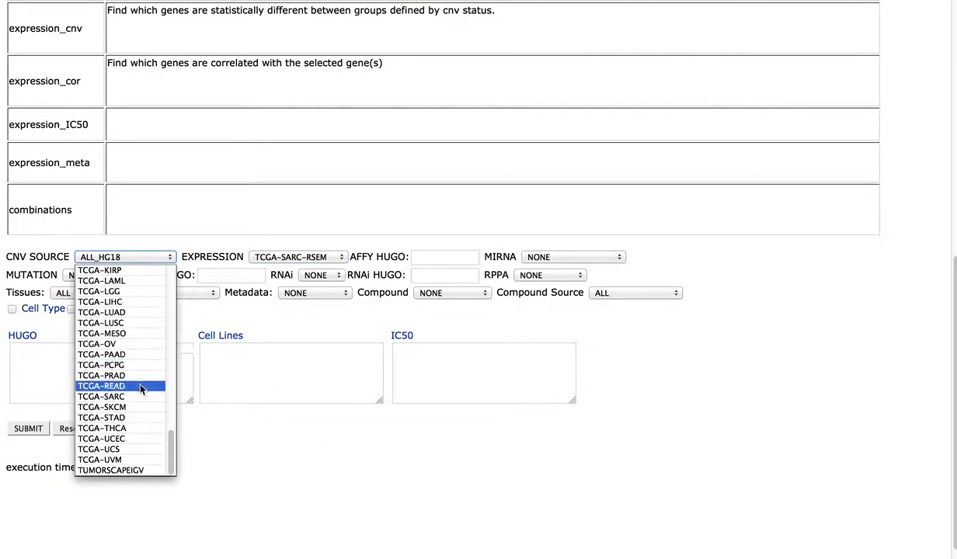
{"action": "left_click", "coordinate": [105, 396]}
- Enter cdk4 acvrl1 cdk4-c as the HUGO genes, set the metadata to TCGA-SARC and submit the query
{"action": "left_click", "coordinate": [117, 384]}
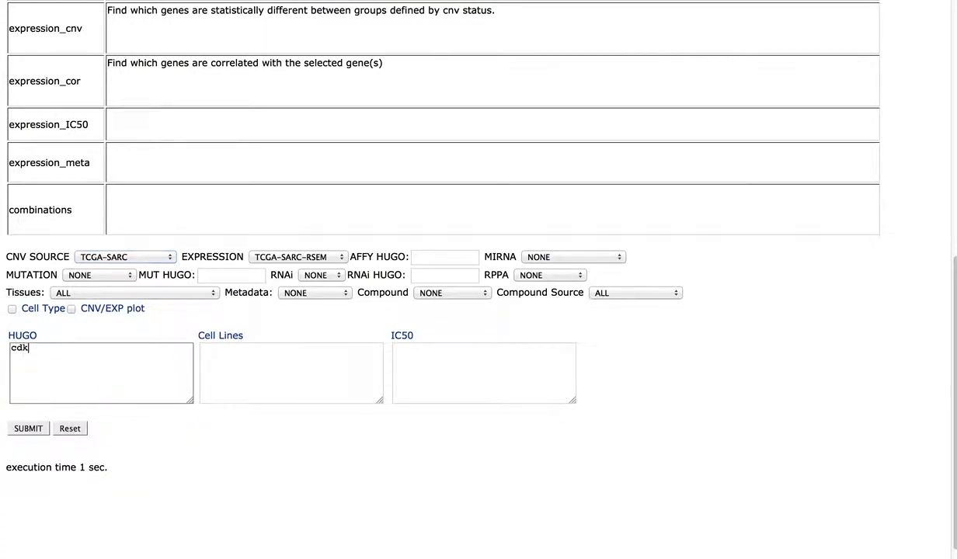
{"action": "type", "text": "cdk4 acvrl1 cdk4-c"}
{"action": "left_click", "coordinate": [304, 293]}
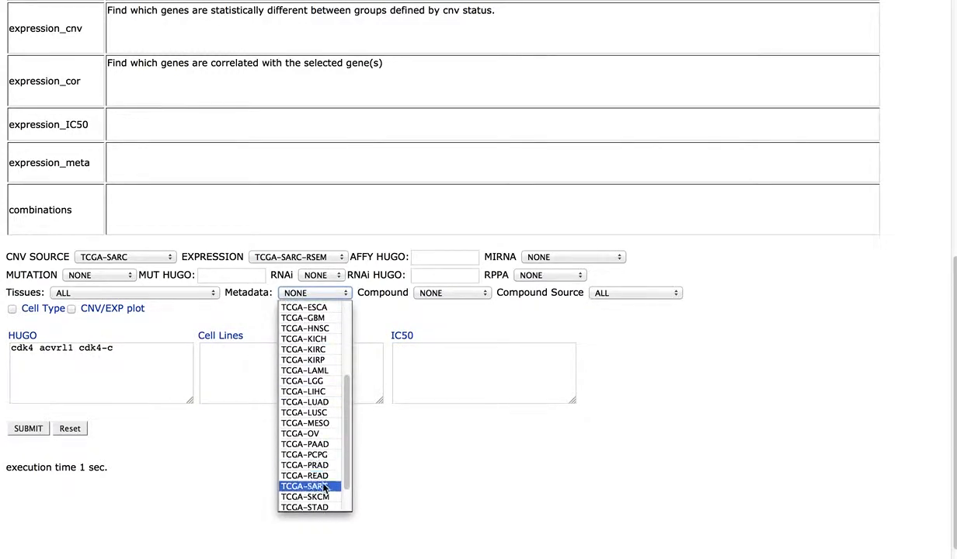
{"action": "left_click", "coordinate": [325, 487]}
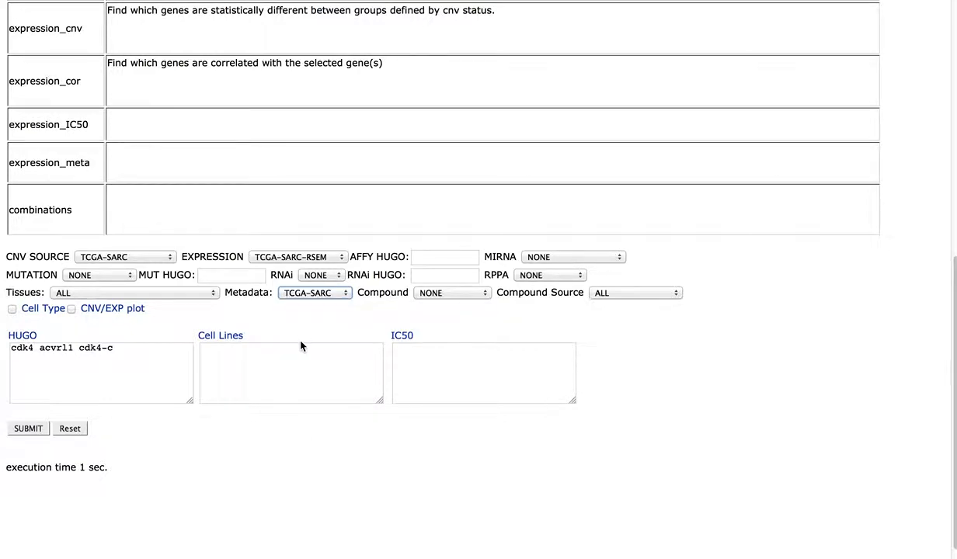
{"action": "left_click", "coordinate": [22, 430]}
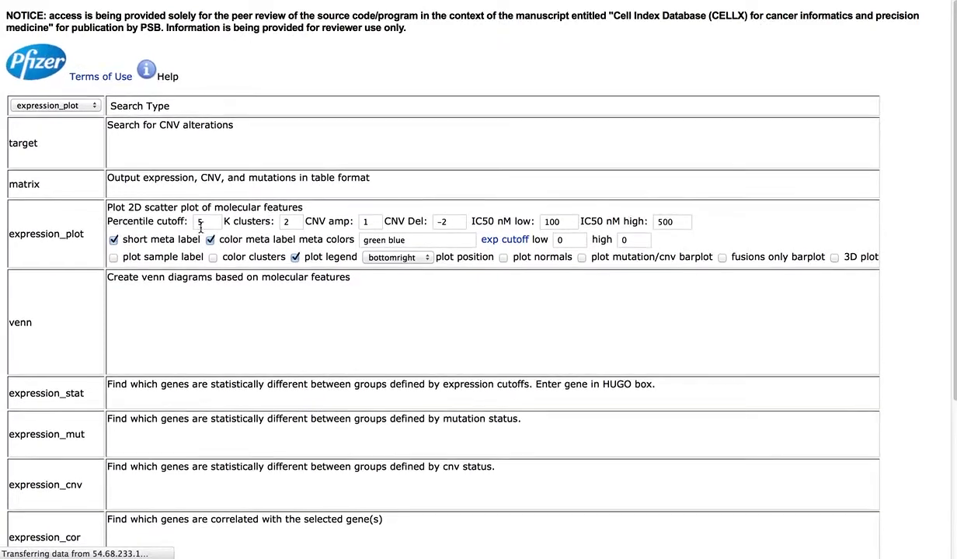
- Examine the CDK4 versus ACVRL1 scatter plot, its legend and the focal amplification labels, and return to the query settings
{"action": "scroll", "coordinate": [201, 225], "scroll_direction": "down", "scroll_amount": 5}
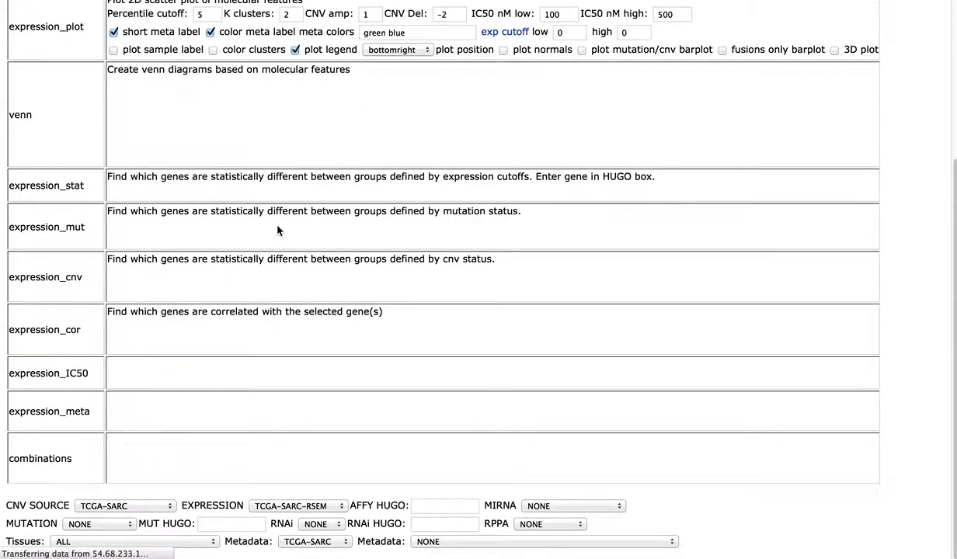
{"action": "scroll", "coordinate": [277, 230], "scroll_direction": "down", "scroll_amount": 12}
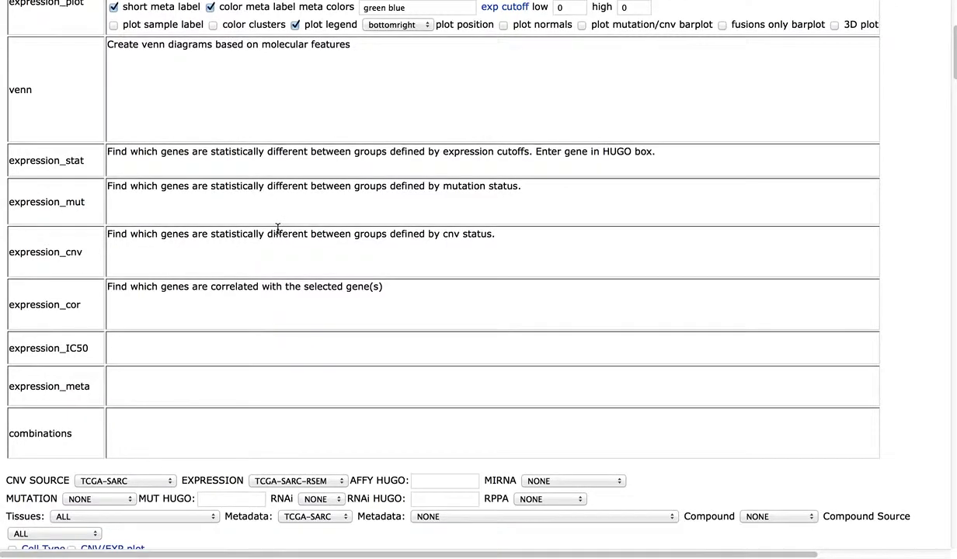
{"action": "scroll", "coordinate": [278, 231], "scroll_direction": "down", "scroll_amount": 4}
{"action": "scroll", "coordinate": [382, 312], "scroll_direction": "down", "scroll_amount": 5}
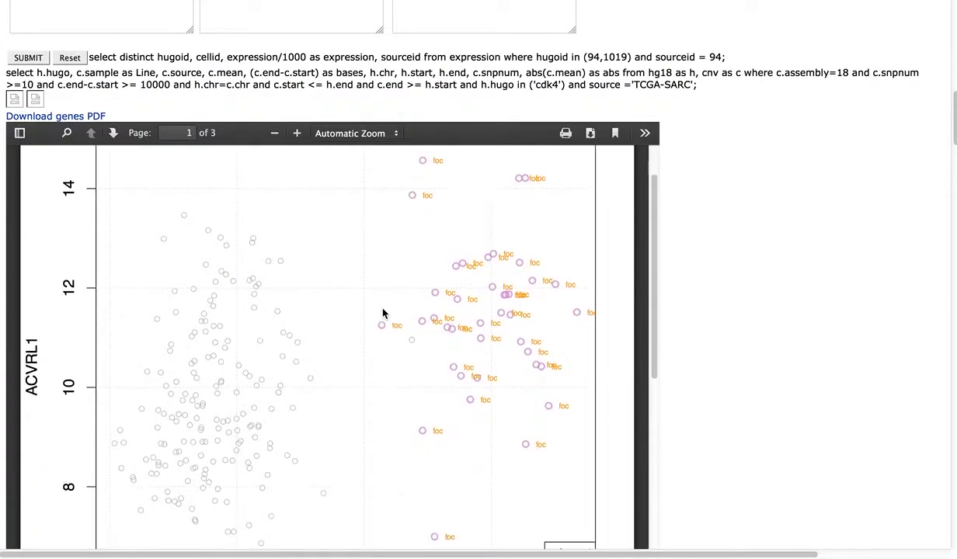
{"action": "scroll", "coordinate": [433, 373], "scroll_direction": "up", "scroll_amount": 3}
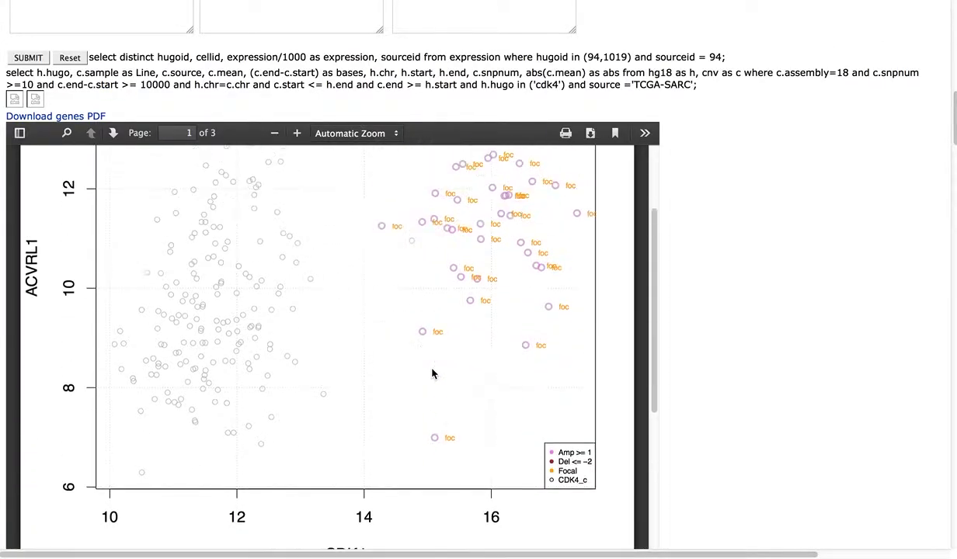
{"action": "scroll", "coordinate": [765, 322], "scroll_direction": "up", "scroll_amount": 6}
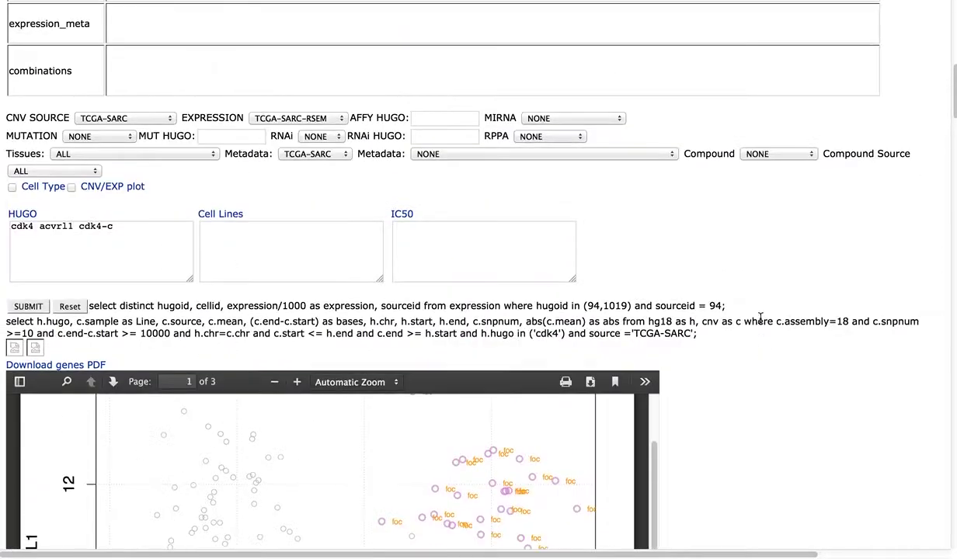
- Set the metadata field to 3672 histologic_diagnosis and submit the scatter plot query
{"action": "left_click", "coordinate": [463, 154]}
{"action": "scroll", "coordinate": [532, 309], "scroll_direction": "down", "scroll_amount": 5}
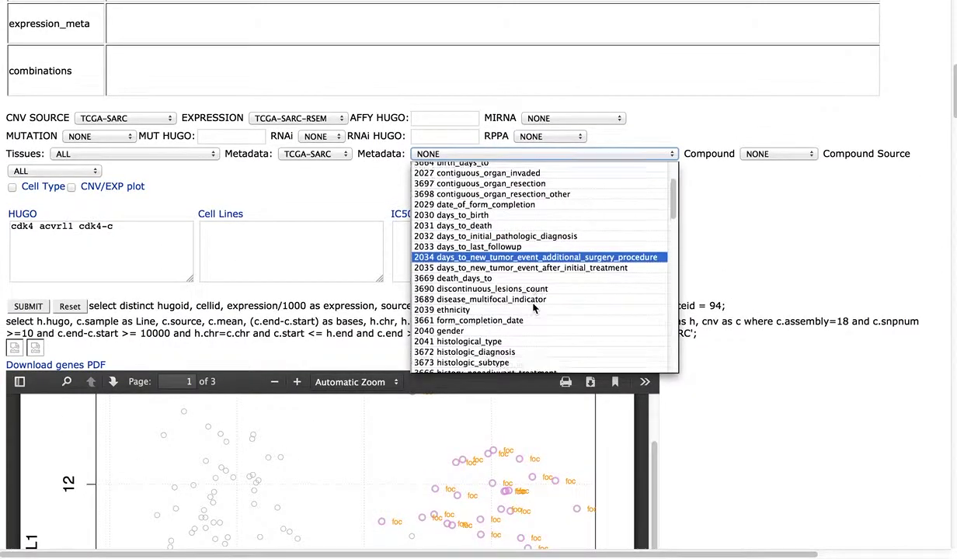
{"action": "left_click", "coordinate": [478, 250]}
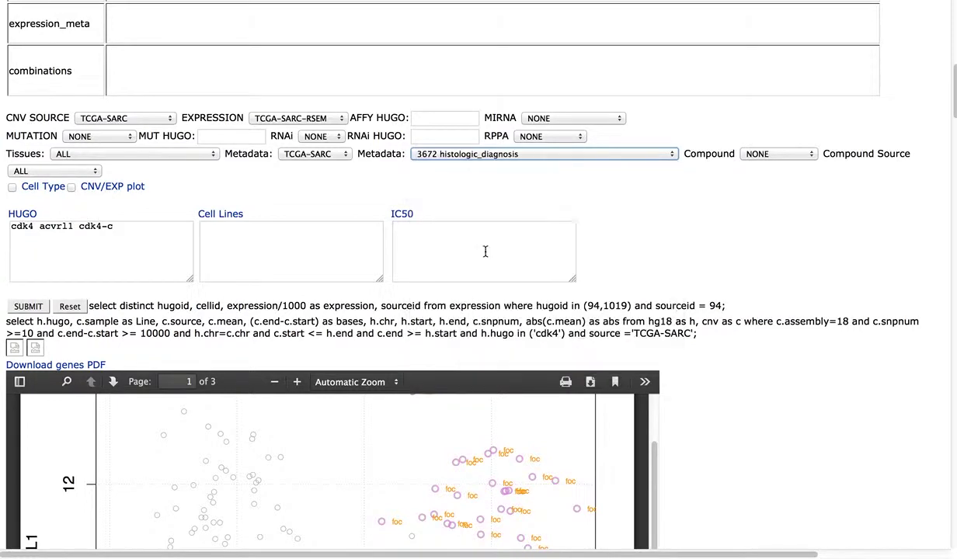
{"action": "scroll", "coordinate": [144, 299], "scroll_direction": "down", "scroll_amount": 2}
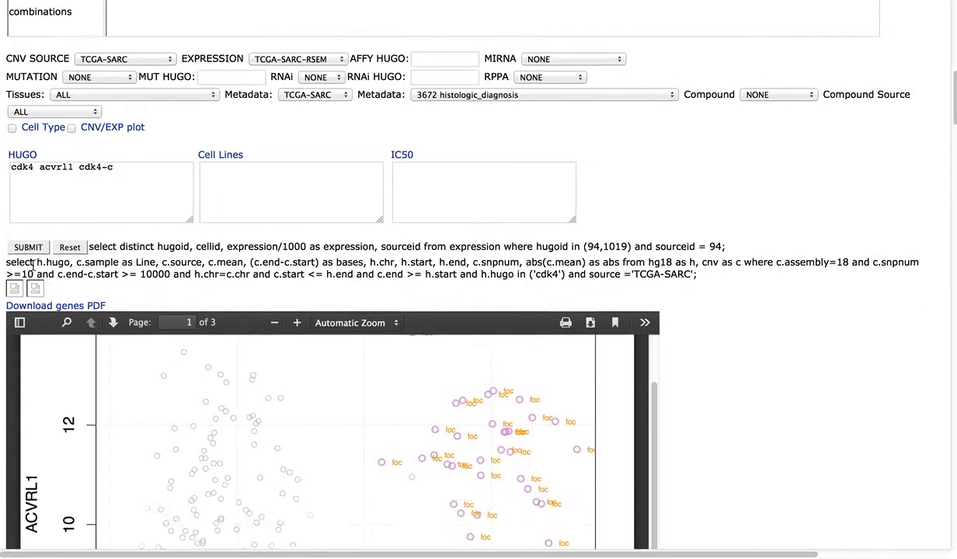
{"action": "left_click", "coordinate": [28, 247]}
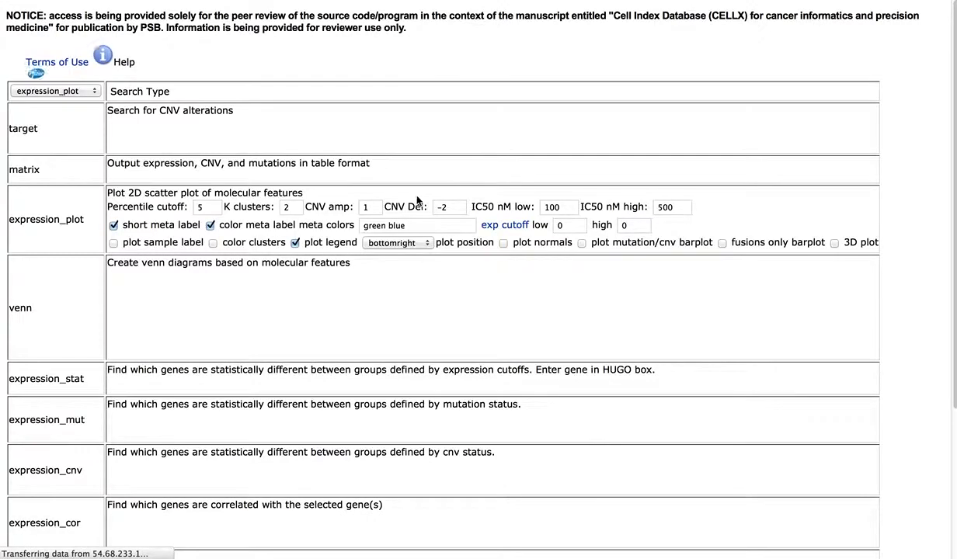
- Examine the histologic diagnosis labels on the CDK4 versus ACVRL1 scatter plot and compare them with Figure 4b in cellx_revison.pdf
{"action": "scroll", "coordinate": [396, 199], "scroll_direction": "down", "scroll_amount": 7}
{"action": "scroll", "coordinate": [407, 199], "scroll_direction": "down", "scroll_amount": 6}
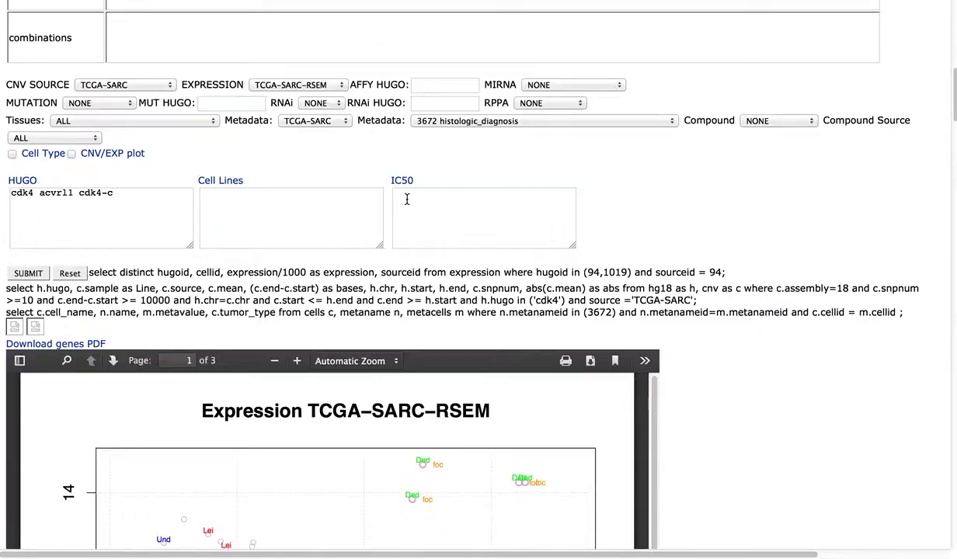
{"action": "scroll", "coordinate": [403, 202], "scroll_direction": "down", "scroll_amount": 1}
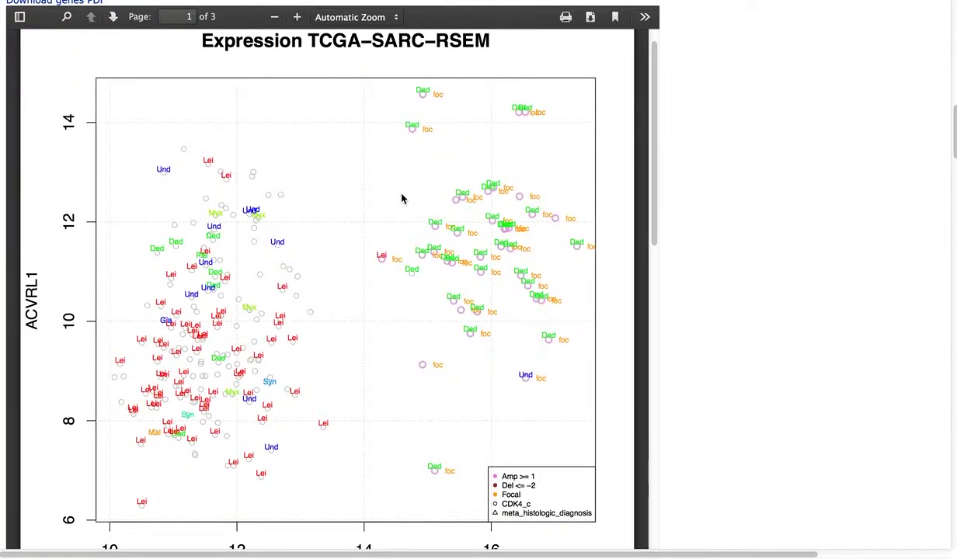
{"action": "scroll", "coordinate": [400, 200], "scroll_direction": "down", "scroll_amount": 2}
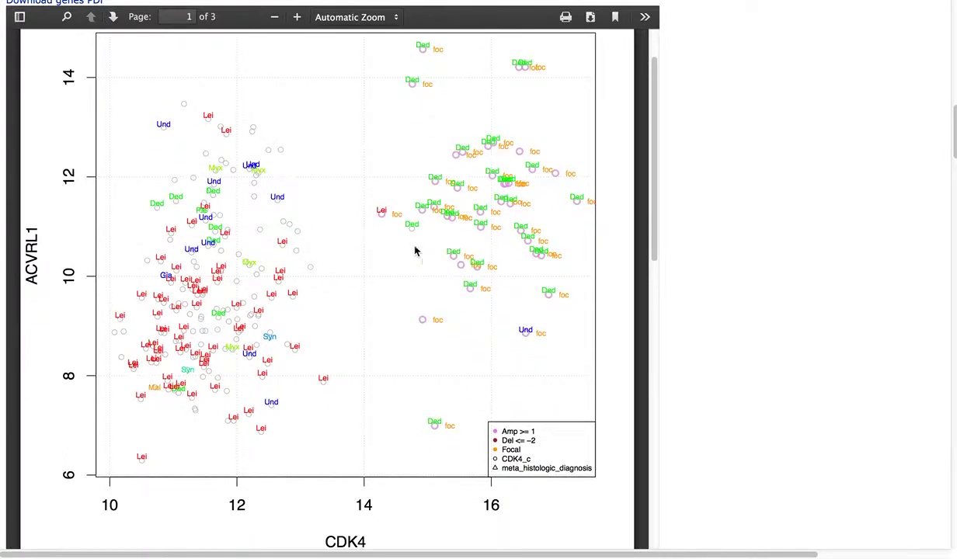
{"action": "scroll", "coordinate": [394, 251], "scroll_direction": "up", "scroll_amount": 2}
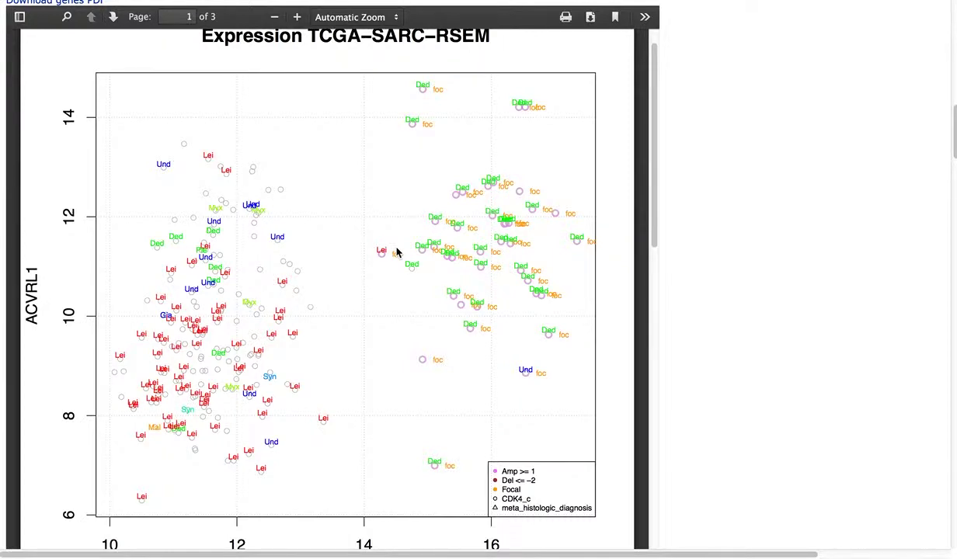
{"action": "scroll", "coordinate": [364, 282], "scroll_direction": "down", "scroll_amount": 1}
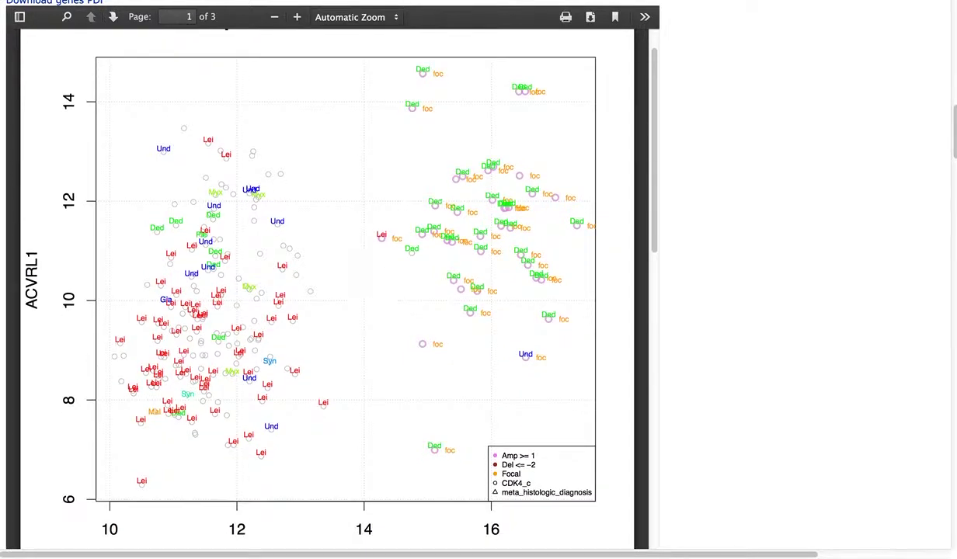
{"action": "key", "text": "super+Tab"}
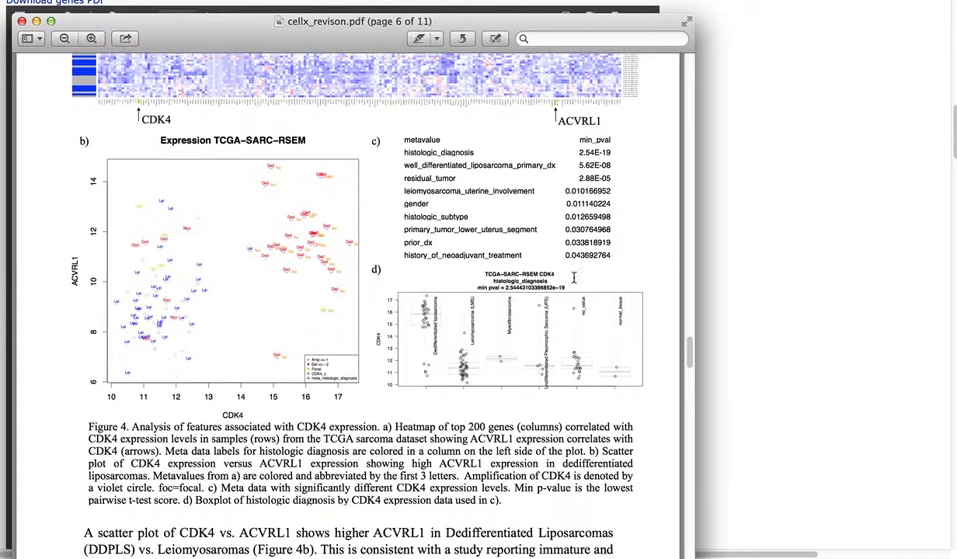
{"action": "key", "text": "super+Tab"}
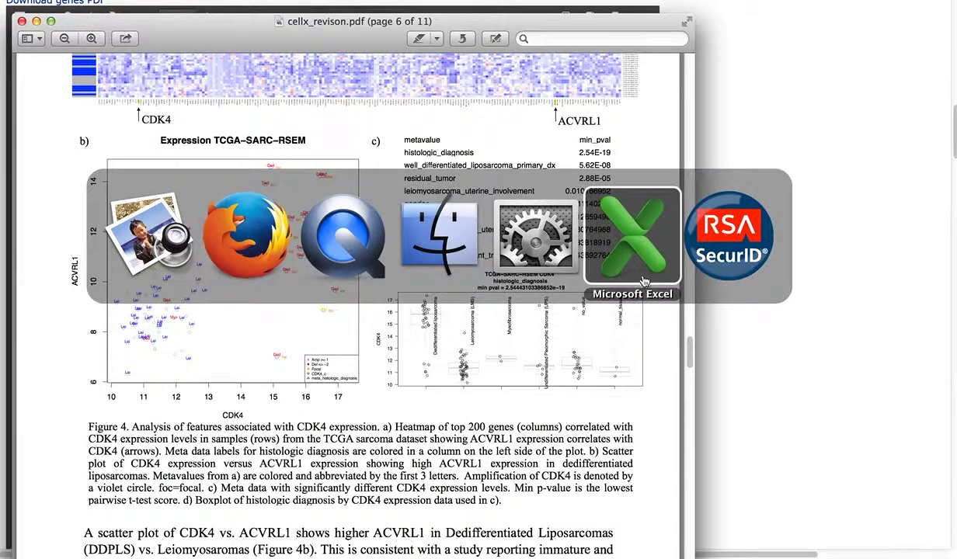
{"action": "left_click", "coordinate": [264, 272]}
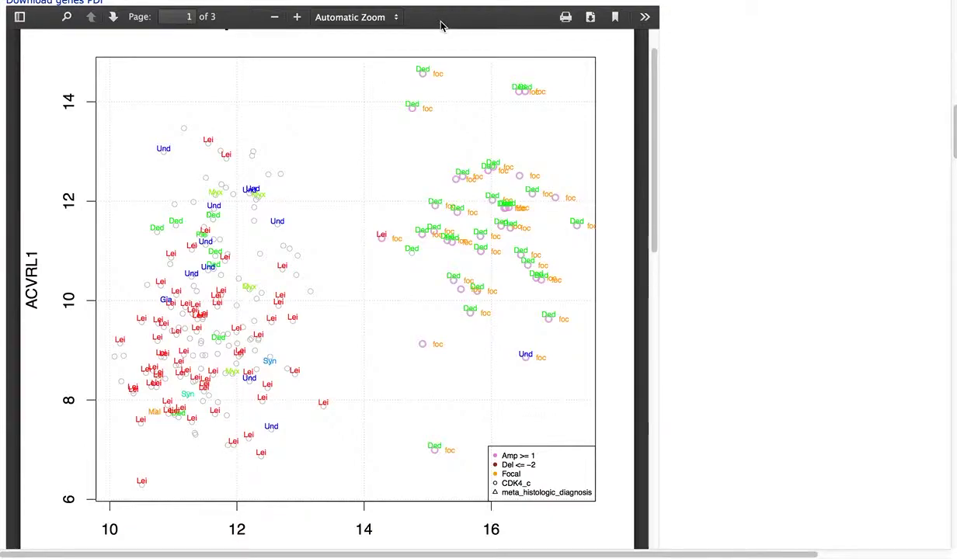
{"action": "key", "text": "super+Tab"}
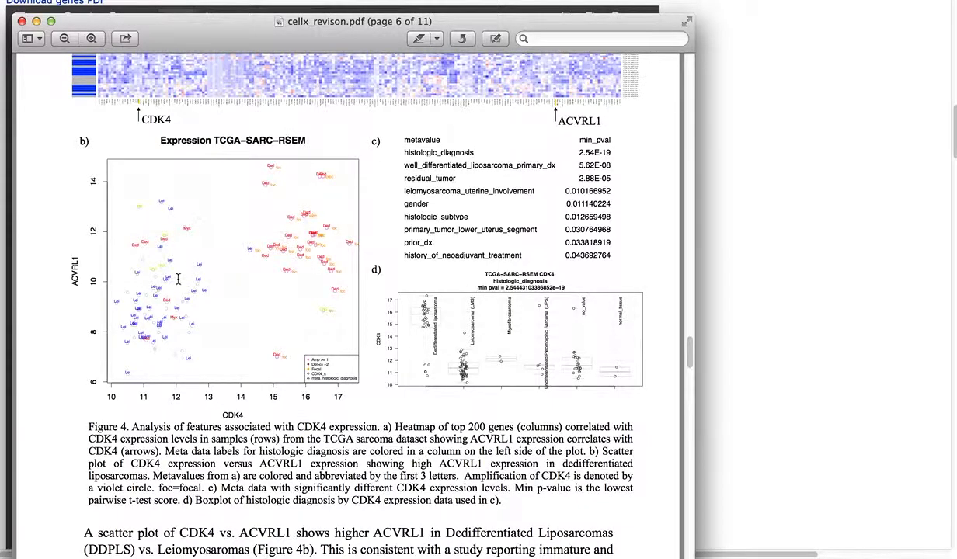
{"action": "key", "text": "super+Tab"}
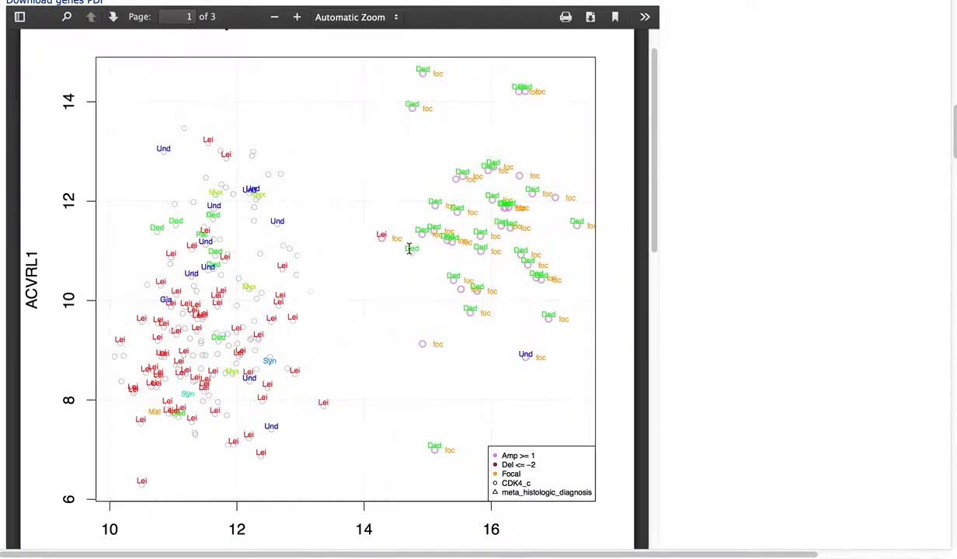
- Change the scatter plot's meta colors to red blue and resubmit the query
{"action": "scroll", "coordinate": [740, 288], "scroll_direction": "up", "scroll_amount": 3}
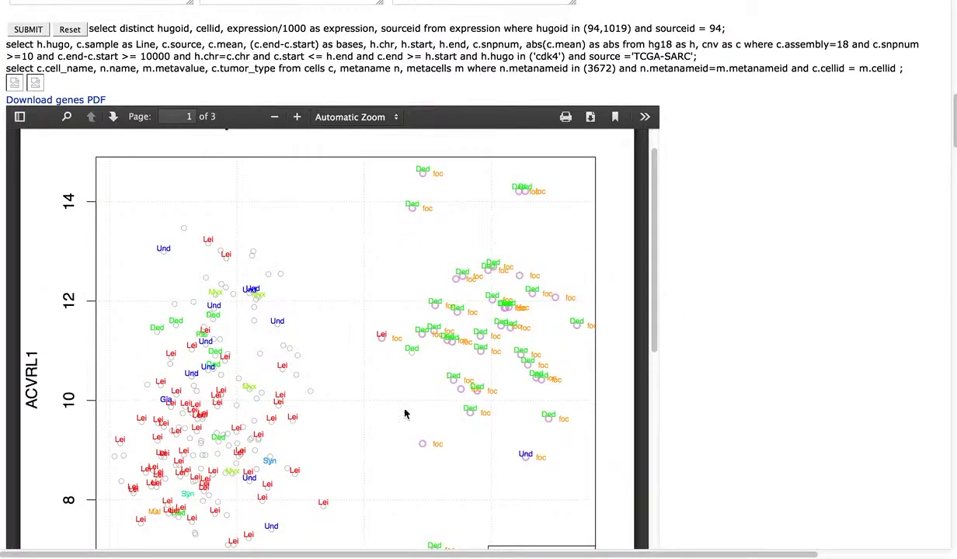
{"action": "scroll", "coordinate": [870, 358], "scroll_direction": "up", "scroll_amount": 10}
{"action": "scroll", "coordinate": [870, 358], "scroll_direction": "up", "scroll_amount": 10}
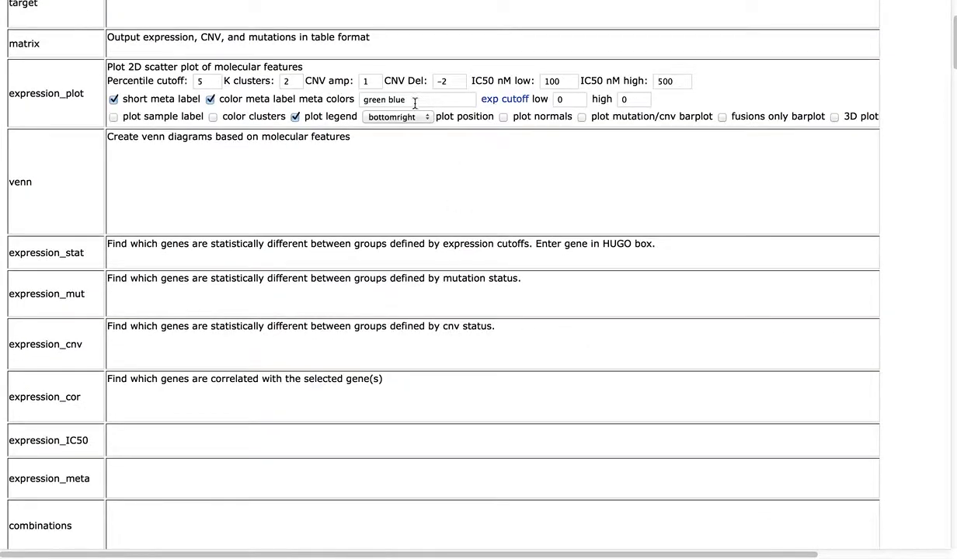
{"action": "left_click_drag", "start_coordinate": [386, 102], "coordinate": [362, 101]}
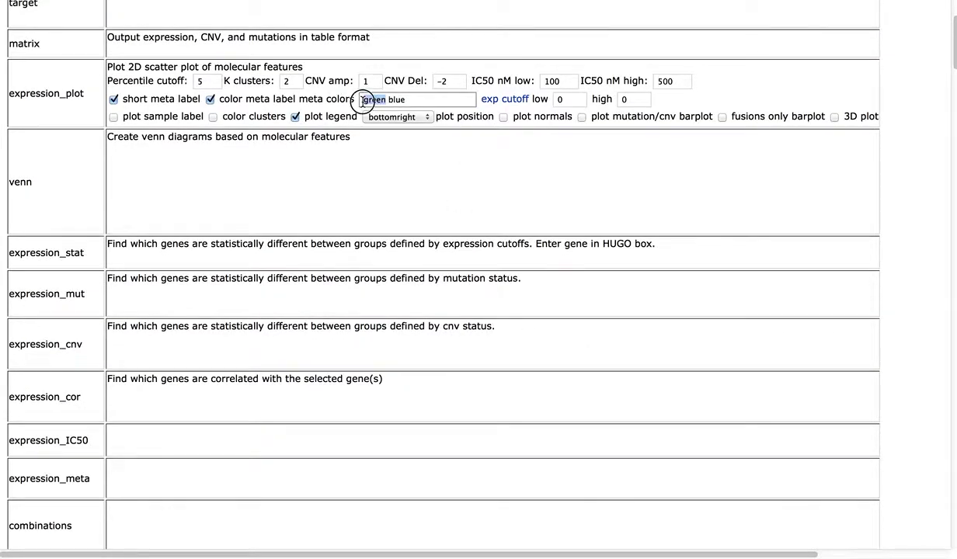
{"action": "type", "text": "re"}
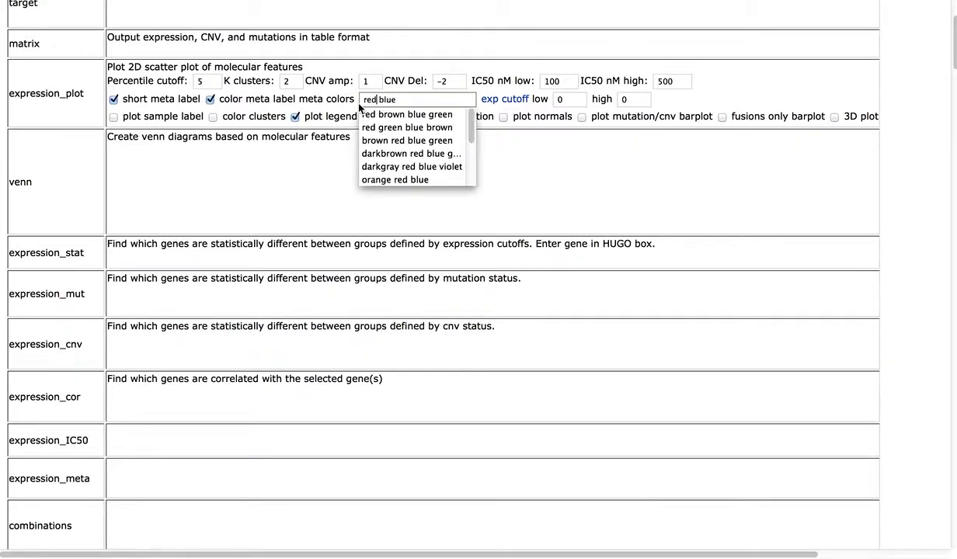
{"action": "key", "text": "Down"}
{"action": "key", "text": "Escape"}
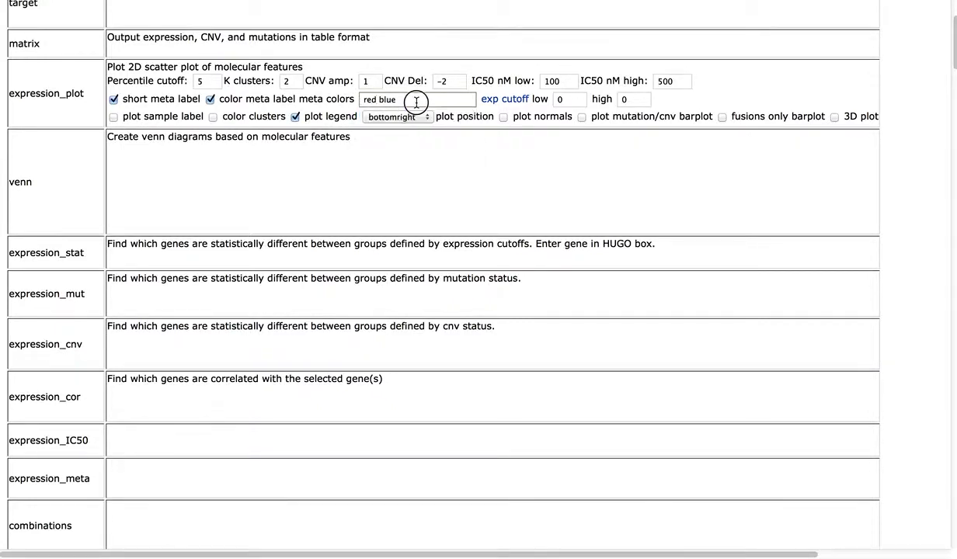
{"action": "scroll", "coordinate": [226, 357], "scroll_direction": "down", "scroll_amount": 8}
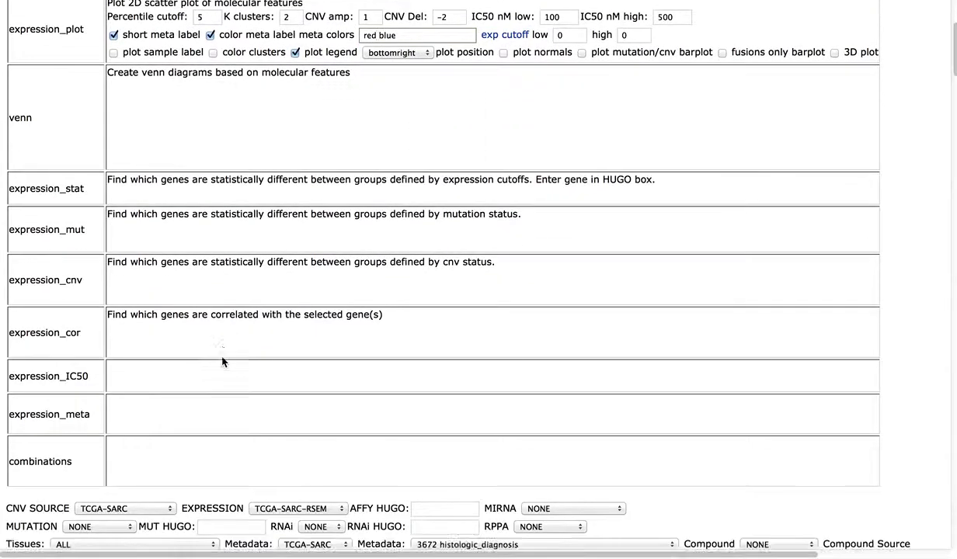
{"action": "left_click", "coordinate": [34, 436]}
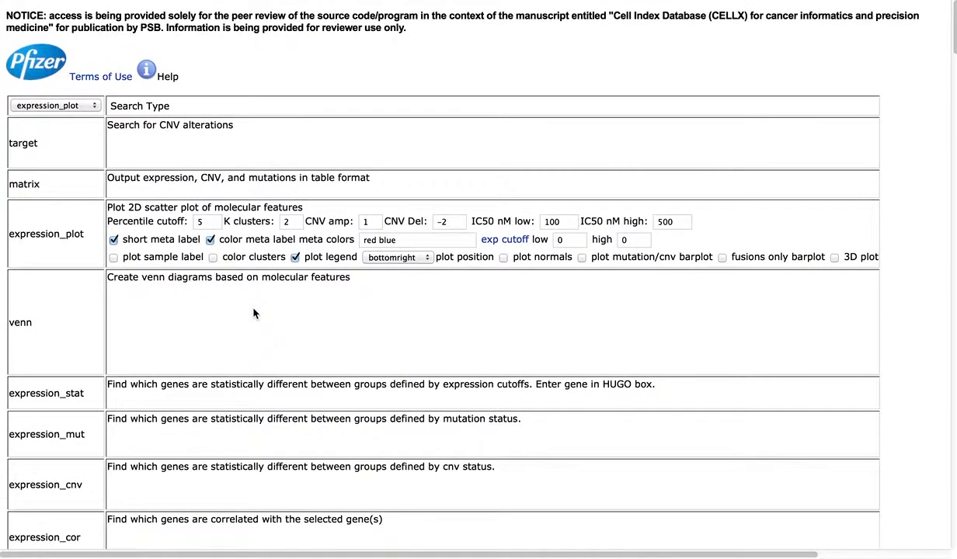
- Check the recolored diagnosis labels and extend the meta colors to red blue green
{"action": "scroll", "coordinate": [252, 313], "scroll_direction": "down", "scroll_amount": 12}
{"action": "scroll", "coordinate": [251, 307], "scroll_direction": "down", "scroll_amount": 1}
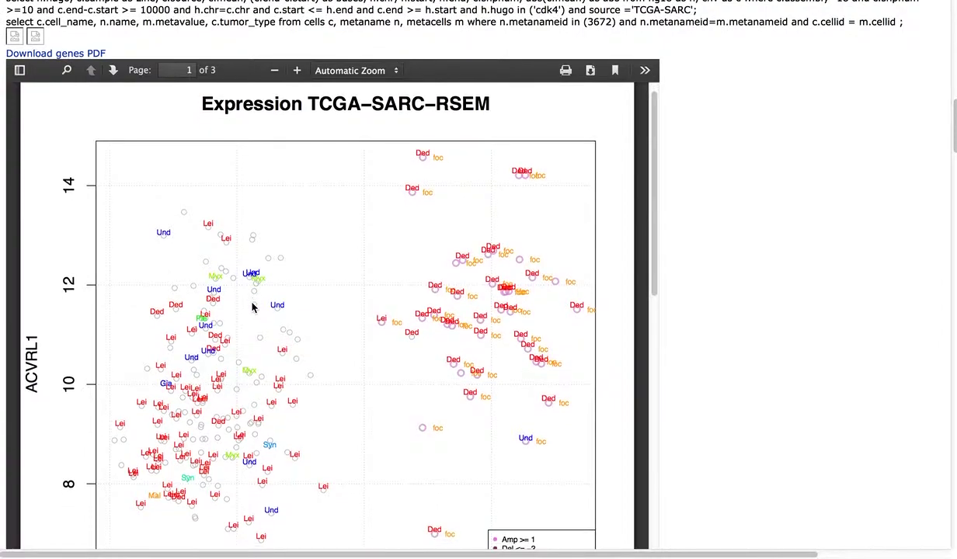
{"action": "scroll", "coordinate": [738, 299], "scroll_direction": "up", "scroll_amount": 15}
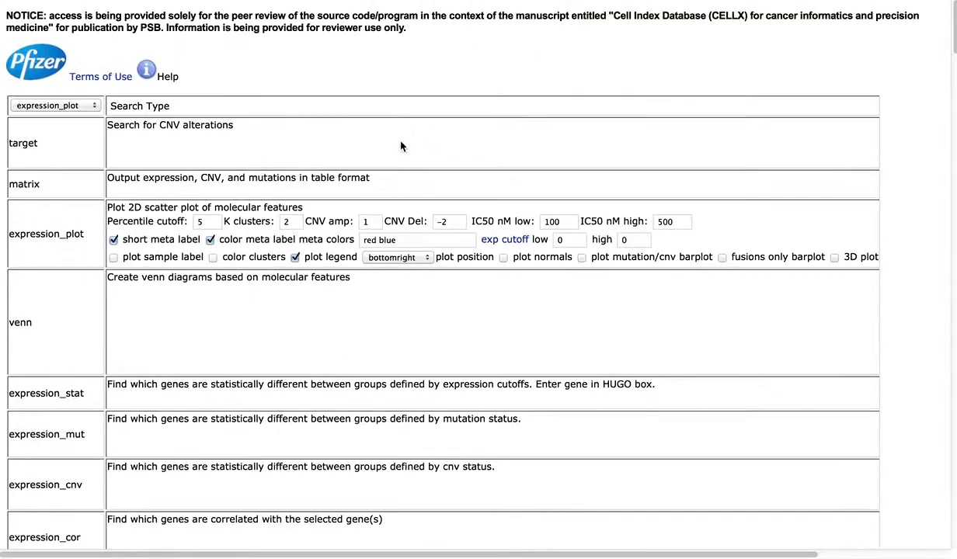
{"action": "left_click", "coordinate": [422, 241]}
{"action": "type", "text": "gren"}
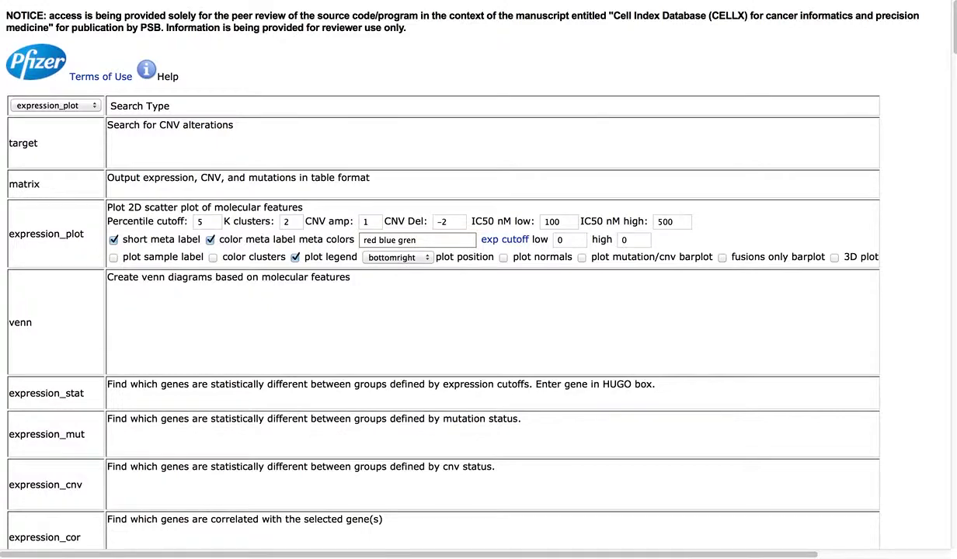
{"action": "key", "text": "BackSpace"}
{"action": "type", "text": "eb"}
{"action": "key", "text": "BackSpace"}
{"action": "type", "text": "n"}
{"action": "left_click", "coordinate": [277, 334]}
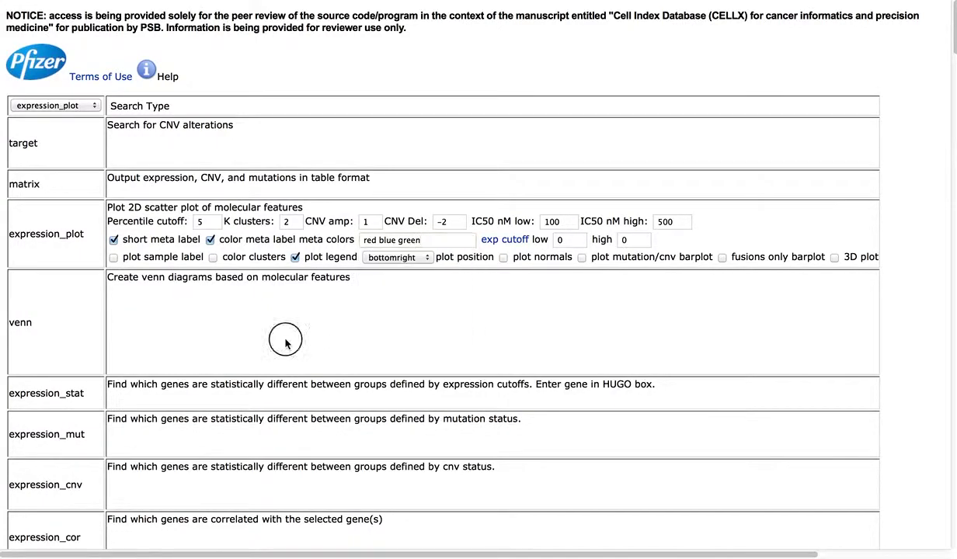
- Resubmit the query with the three meta colors and examine the diagnosis labels on the regenerated scatter plot
{"action": "scroll", "coordinate": [262, 320], "scroll_direction": "down", "scroll_amount": 15}
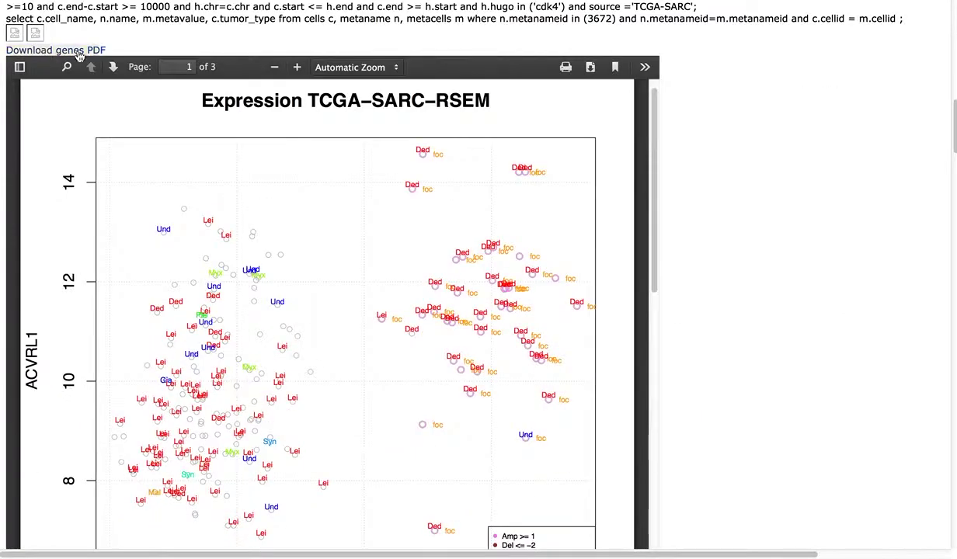
{"action": "scroll", "coordinate": [94, 94], "scroll_direction": "up", "scroll_amount": 2}
{"action": "scroll", "coordinate": [675, 181], "scroll_direction": "up", "scroll_amount": 5}
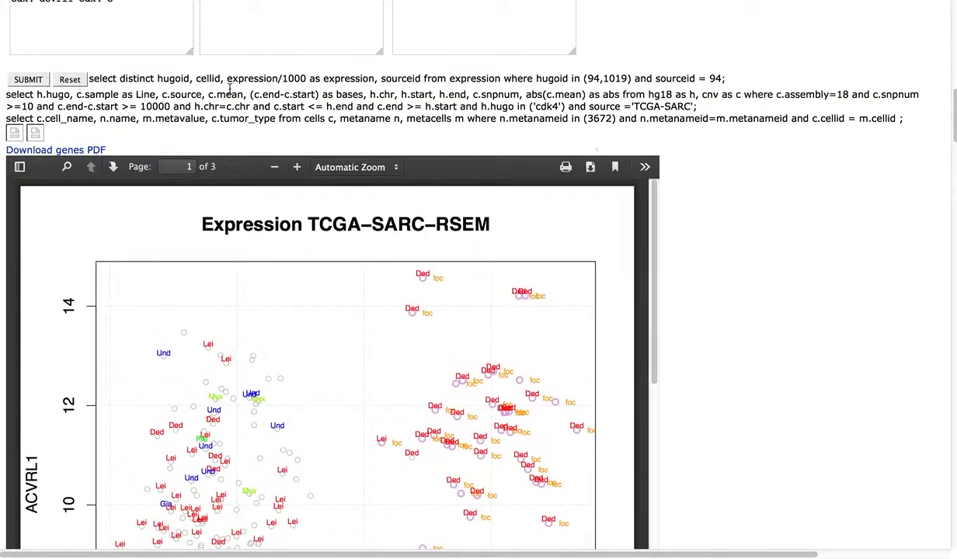
{"action": "left_click", "coordinate": [31, 80]}
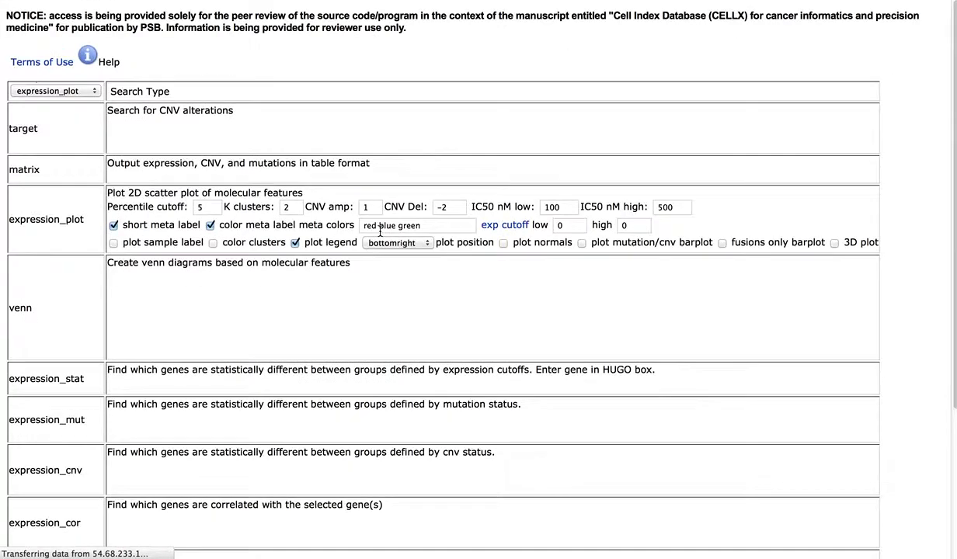
{"action": "scroll", "coordinate": [385, 239], "scroll_direction": "down", "scroll_amount": 10}
{"action": "scroll", "coordinate": [392, 245], "scroll_direction": "down", "scroll_amount": 15}
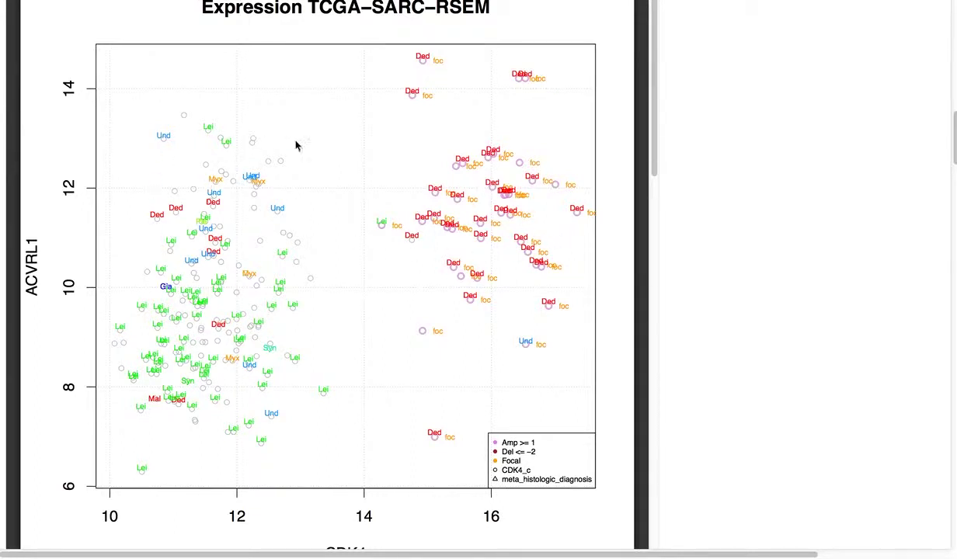
{"action": "scroll", "coordinate": [687, 355], "scroll_direction": "down", "scroll_amount": 1}
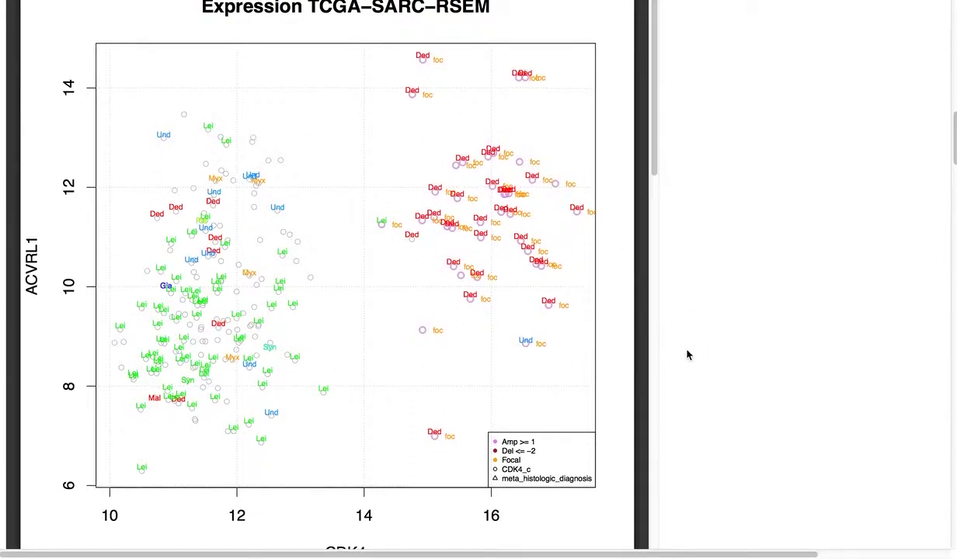
- Examine the per-sample table of expression, copy number and histologic diagnosis, and the ACVRL1 and CDK4 summary table beneath it
{"action": "scroll", "coordinate": [686, 355], "scroll_direction": "down", "scroll_amount": 6}
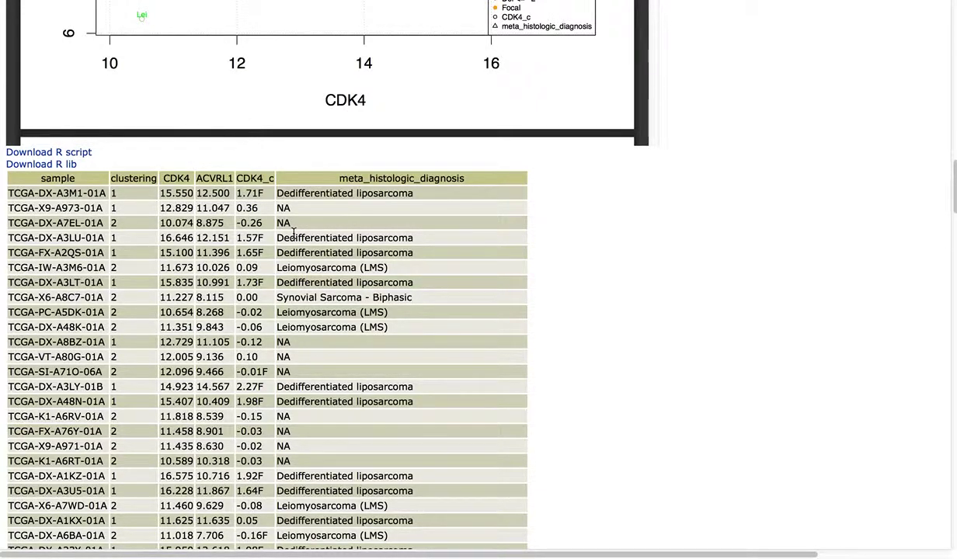
{"action": "scroll", "coordinate": [400, 274], "scroll_direction": "up", "scroll_amount": 5}
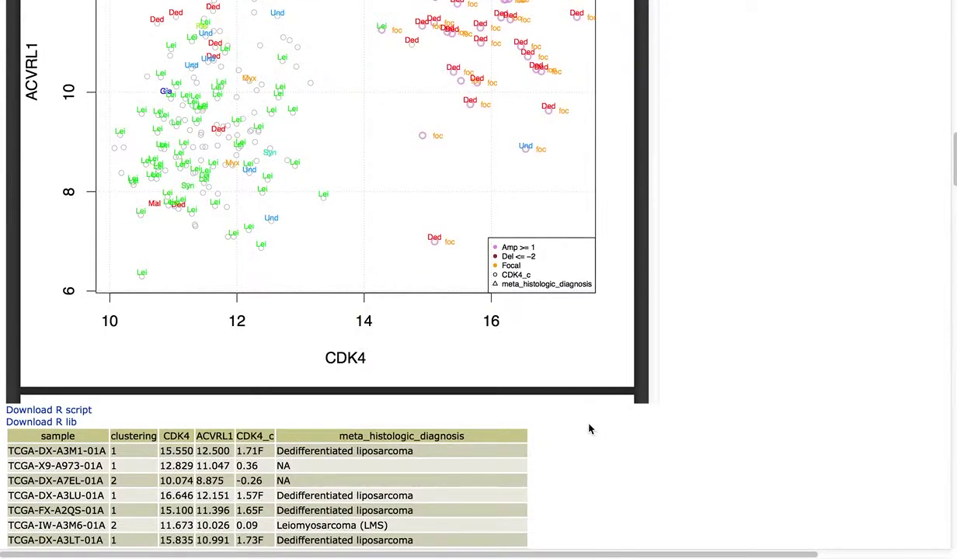
{"action": "scroll", "coordinate": [588, 429], "scroll_direction": "down", "scroll_amount": 7}
{"action": "scroll", "coordinate": [588, 428], "scroll_direction": "down", "scroll_amount": 15}
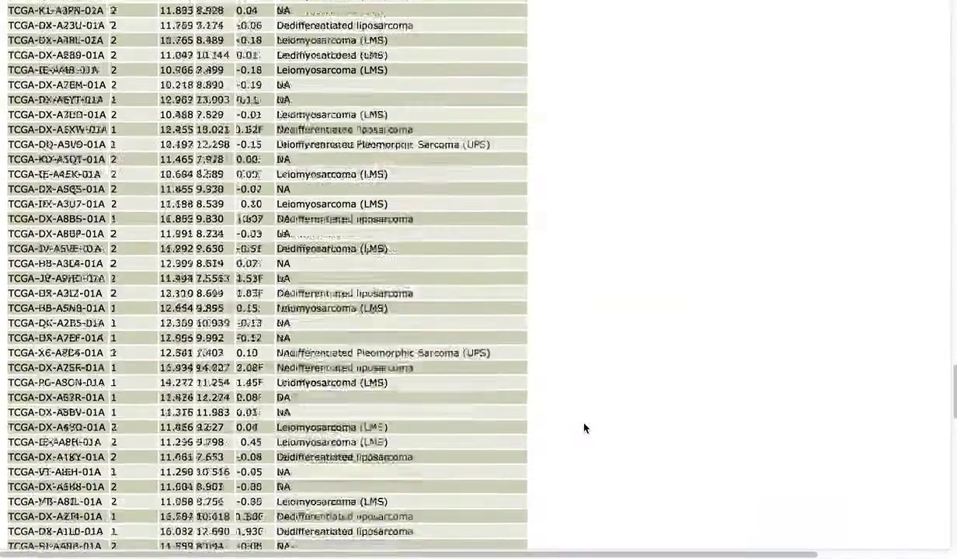
{"action": "scroll", "coordinate": [585, 427], "scroll_direction": "down", "scroll_amount": 10}
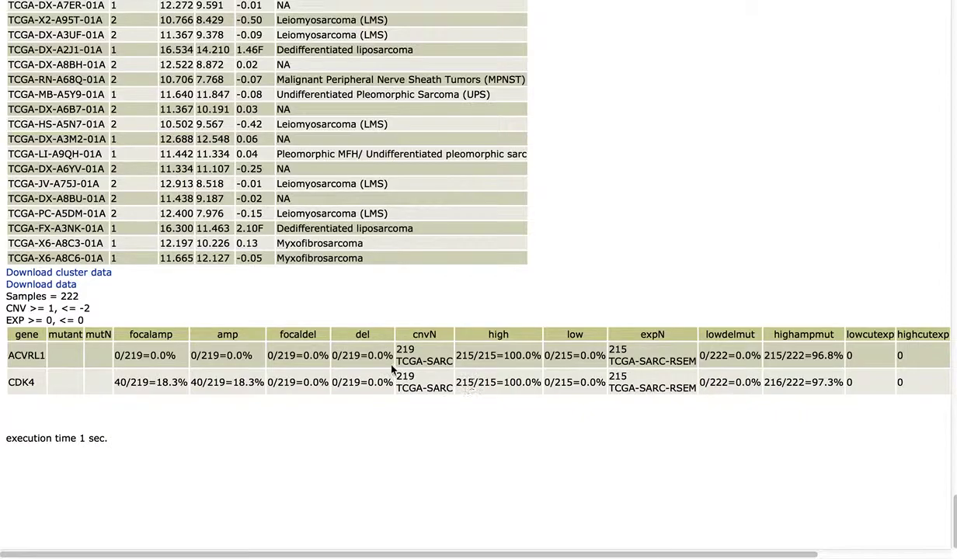
{"action": "scroll", "coordinate": [349, 354], "scroll_direction": "up", "scroll_amount": 10}
{"action": "scroll", "coordinate": [326, 349], "scroll_direction": "up", "scroll_amount": 12}
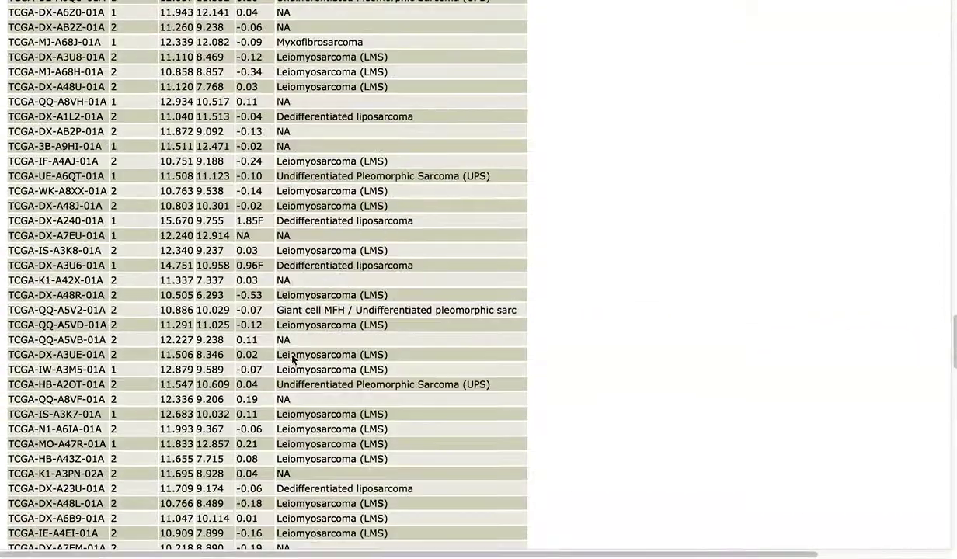
- Compare the CDK4 versus ACVRL1 scatter plot with Figure 4 in cellx_revison.pdf in the PDF viewer, and close the document
{"action": "scroll", "coordinate": [286, 357], "scroll_direction": "up", "scroll_amount": 15}
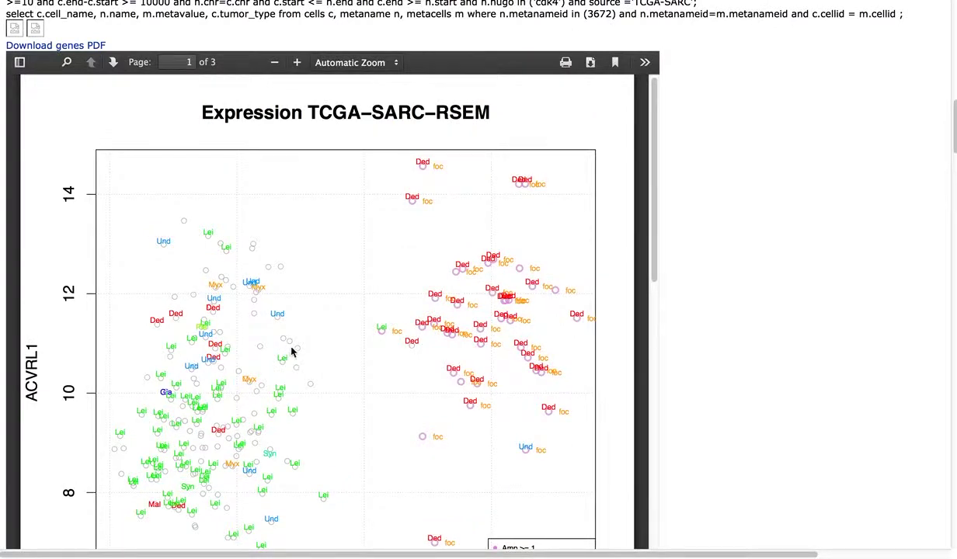
{"action": "key", "text": "super+Tab"}
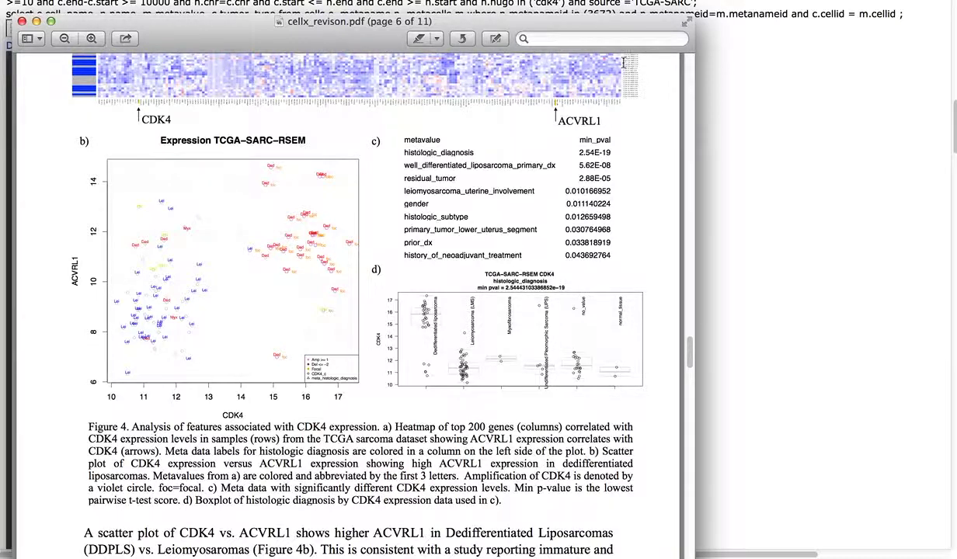
{"action": "key", "text": "super+w"}
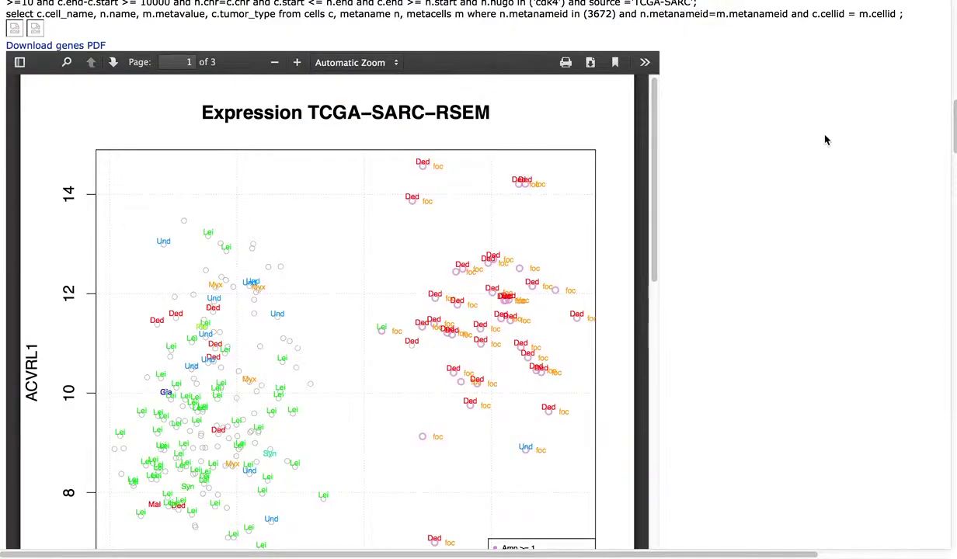
- Change the search type to expression_meta
{"action": "scroll", "coordinate": [808, 140], "scroll_direction": "up", "scroll_amount": 10}
{"action": "scroll", "coordinate": [824, 141], "scroll_direction": "up", "scroll_amount": 6}
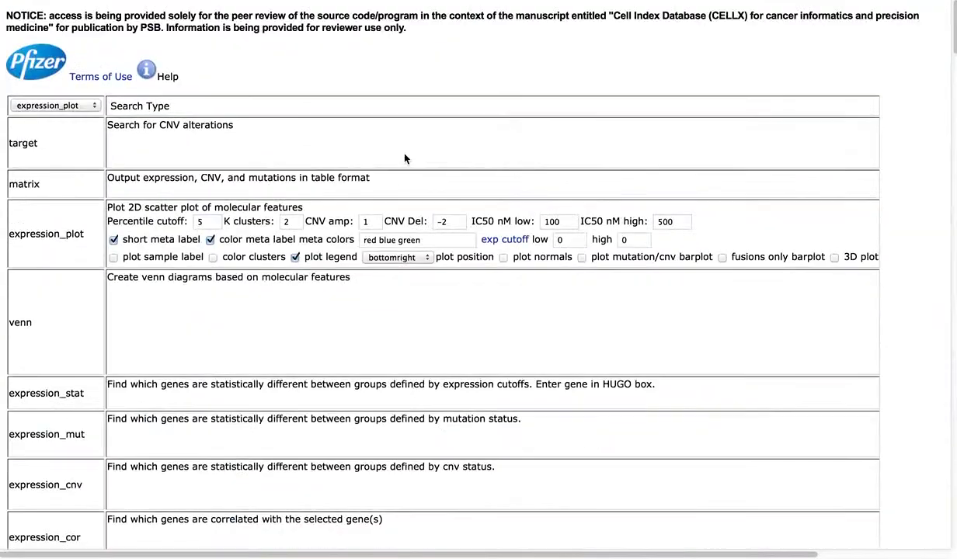
{"action": "left_click", "coordinate": [66, 106]}
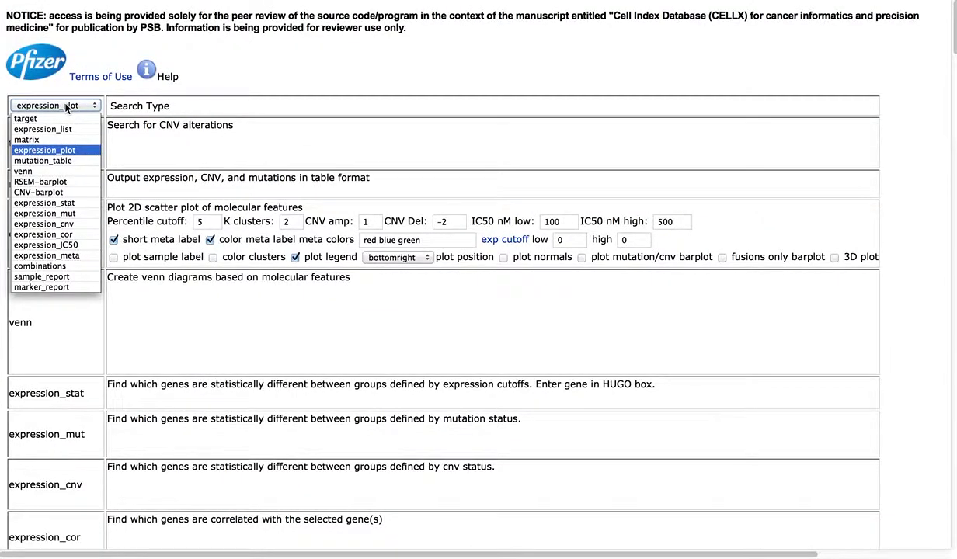
{"action": "left_click", "coordinate": [77, 257]}
- Reduce the HUGO gene list to cdk4 only
{"action": "scroll", "coordinate": [277, 330], "scroll_direction": "down", "scroll_amount": 3}
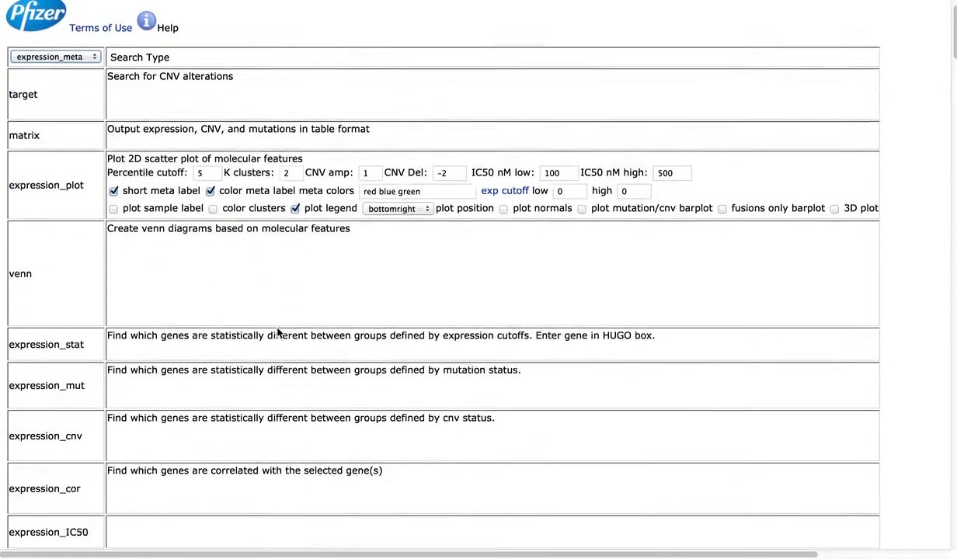
{"action": "scroll", "coordinate": [277, 327], "scroll_direction": "down", "scroll_amount": 4}
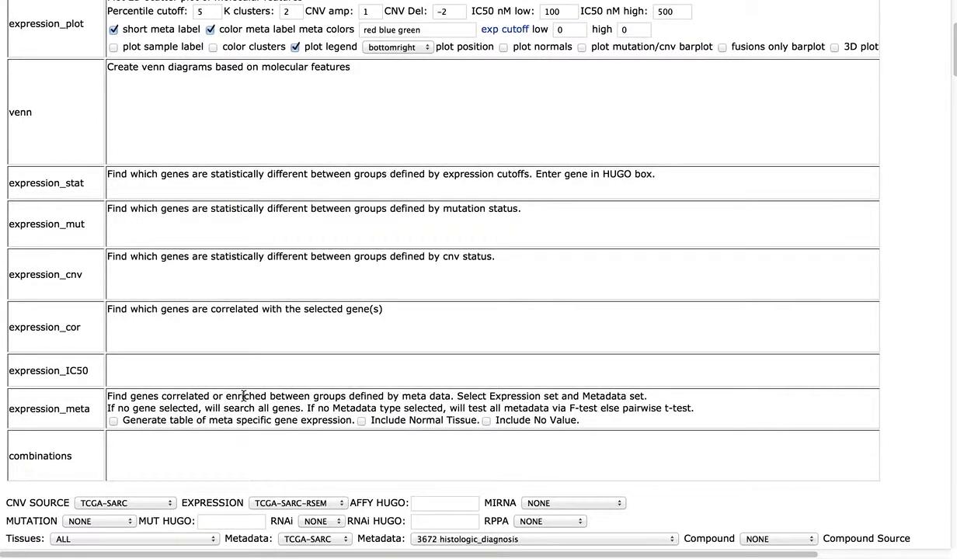
{"action": "scroll", "coordinate": [243, 396], "scroll_direction": "down", "scroll_amount": 3}
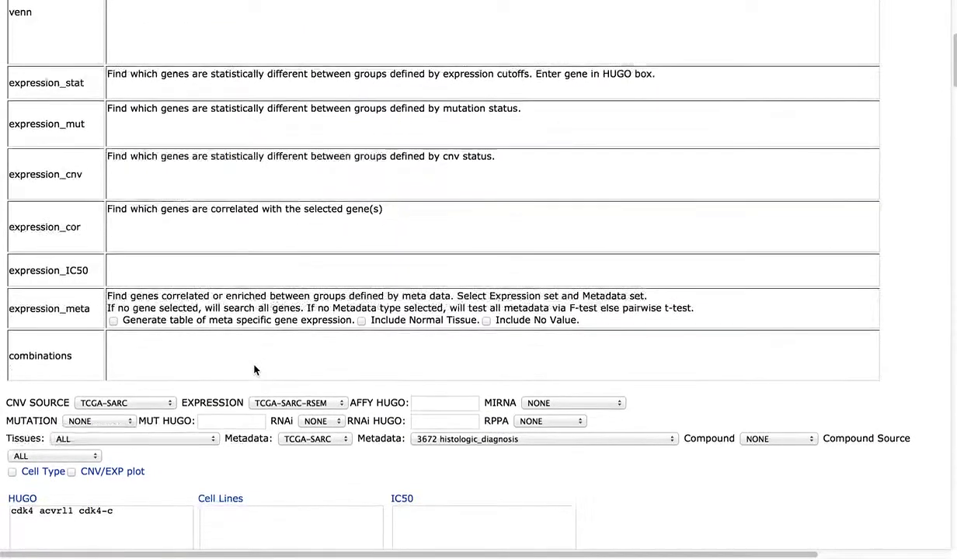
{"action": "scroll", "coordinate": [254, 369], "scroll_direction": "down", "scroll_amount": 4}
{"action": "left_click", "coordinate": [139, 380]}
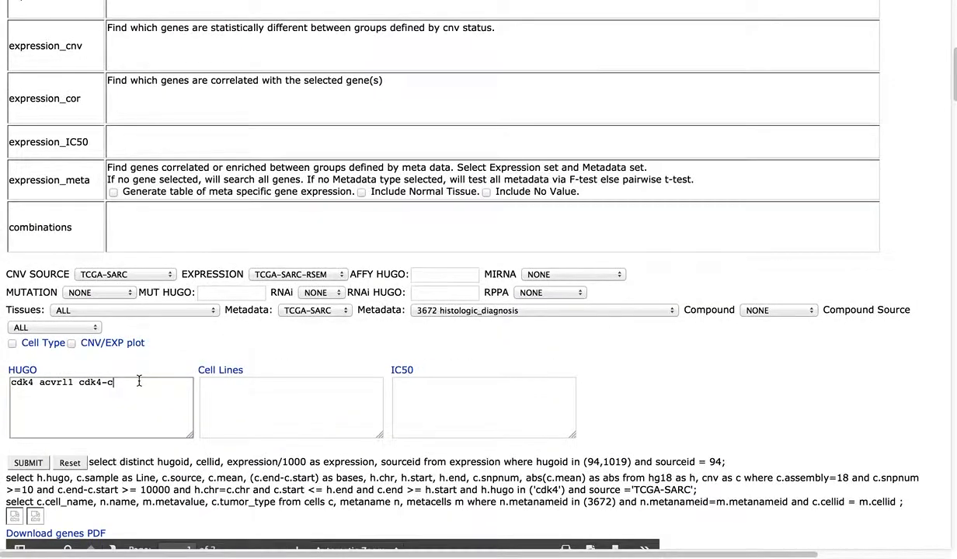
{"action": "key", "text": "BackSpace"}
{"action": "key", "text": "BackSpace"}
{"action": "key", "text": "BackSpace"}
{"action": "key", "text": "BackSpace"}
{"action": "key", "text": "BackSpace"}
{"action": "key", "text": "BackSpace"}
{"action": "key", "text": "BackSpace"}
- Set the TCGA-SARC metadata field to NONE and submit the query to test cdk4 against all metadata
{"action": "left_click", "coordinate": [446, 311]}
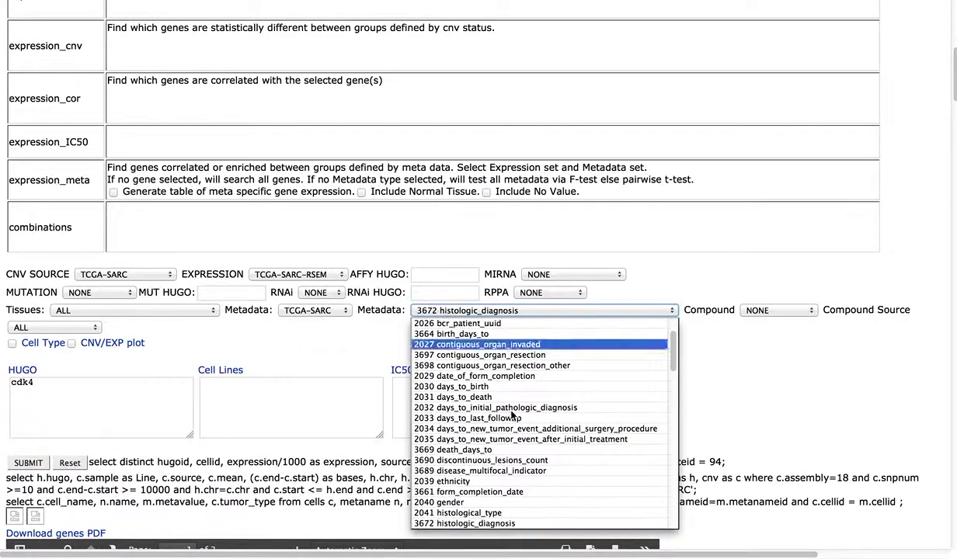
{"action": "scroll", "coordinate": [628, 424], "scroll_direction": "up", "scroll_amount": 10}
{"action": "scroll", "coordinate": [627, 424], "scroll_direction": "down", "scroll_amount": 10}
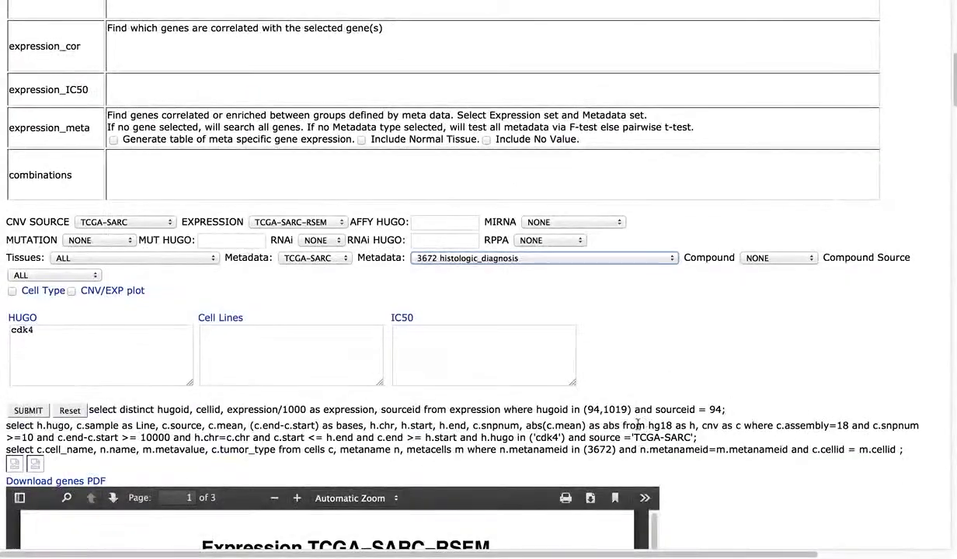
{"action": "left_click", "coordinate": [513, 257]}
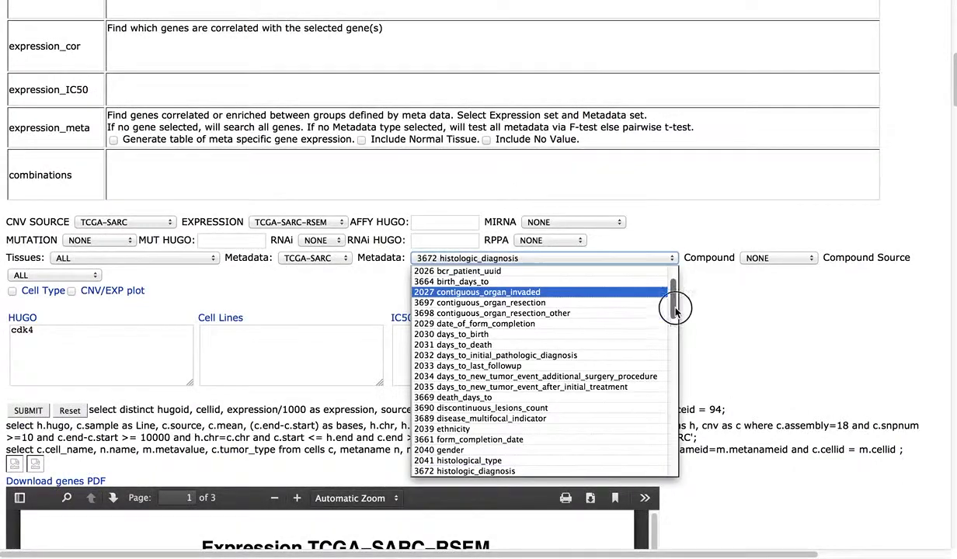
{"action": "scroll", "coordinate": [673, 299], "scroll_direction": "up", "scroll_amount": 2}
{"action": "left_click", "coordinate": [568, 273]}
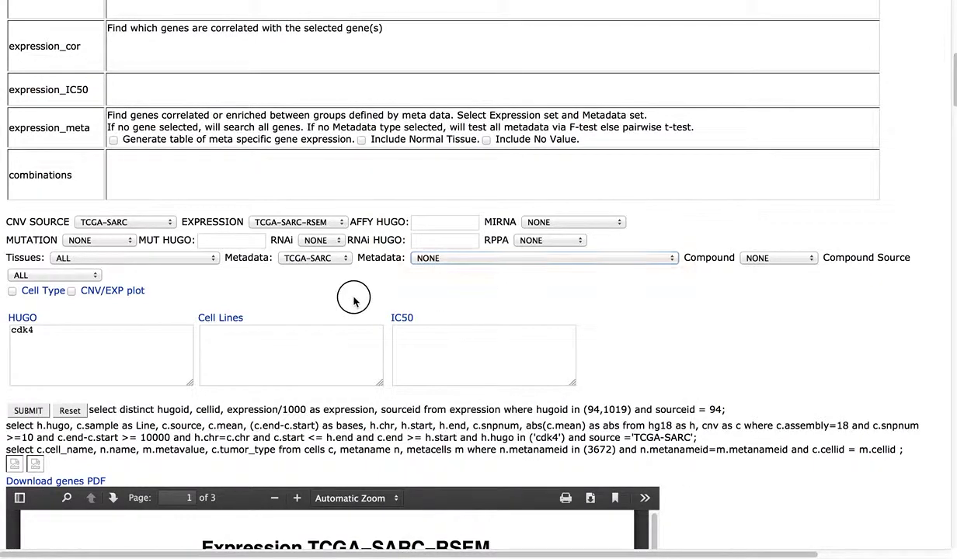
{"action": "scroll", "coordinate": [699, 318], "scroll_direction": "down", "scroll_amount": 1}
{"action": "scroll", "coordinate": [699, 317], "scroll_direction": "down", "scroll_amount": 1}
{"action": "left_click", "coordinate": [29, 355]}
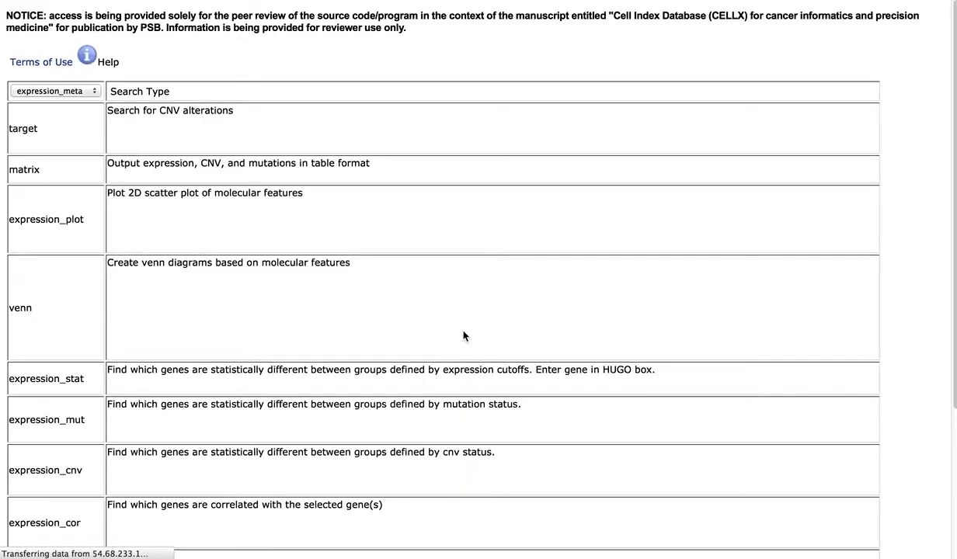
- Examine the significance table listing each metadata field with its minimum p-value for CDK4
{"action": "scroll", "coordinate": [454, 226], "scroll_direction": "down", "scroll_amount": 10}
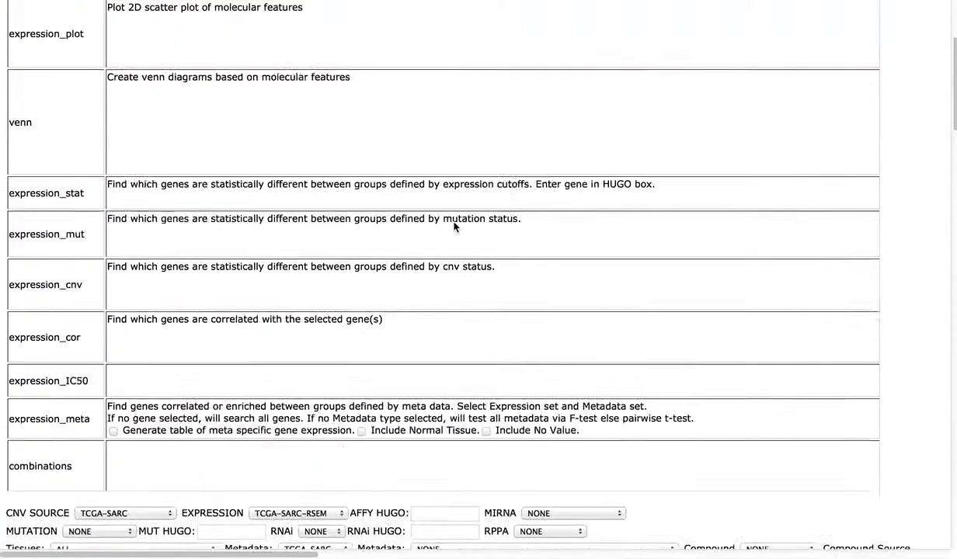
{"action": "scroll", "coordinate": [455, 226], "scroll_direction": "down", "scroll_amount": 8}
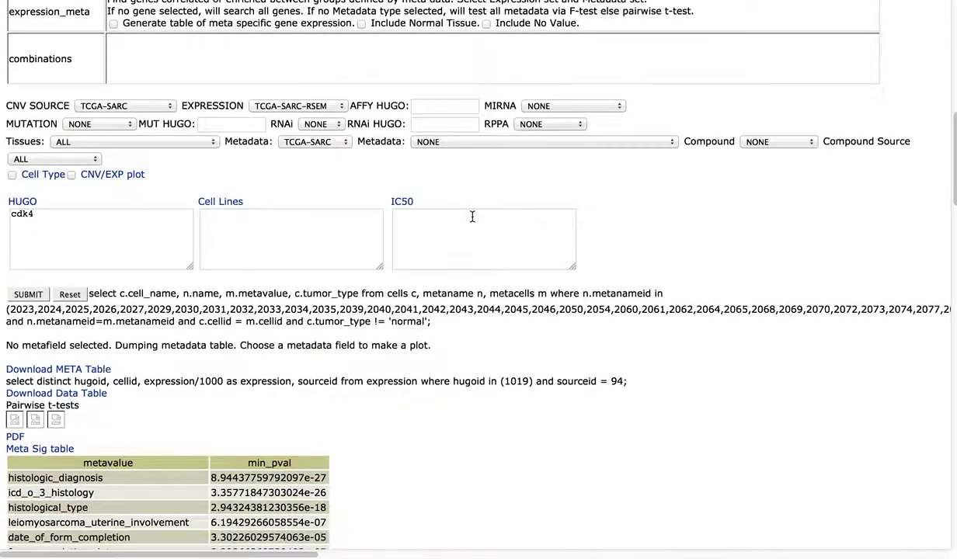
{"action": "scroll", "coordinate": [471, 221], "scroll_direction": "down", "scroll_amount": 1}
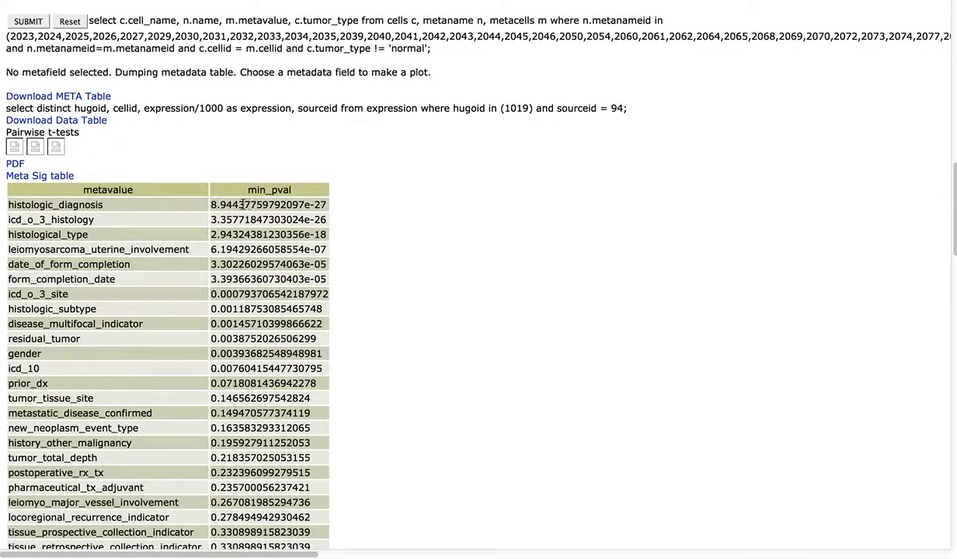
- Open the PDF of pairwise t-test plots and review the CDK4 boxplots for each metadata field through the last page
{"action": "left_click", "coordinate": [17, 165]}
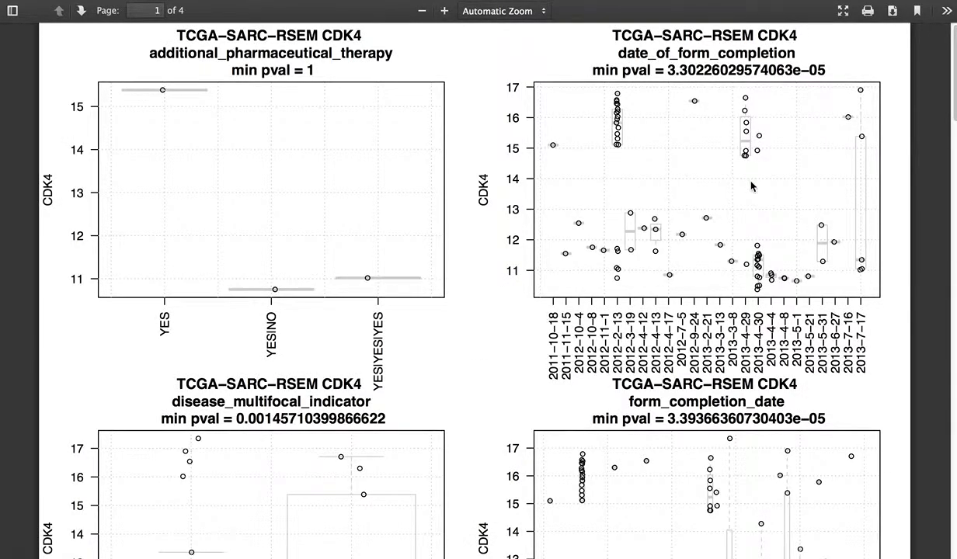
{"action": "scroll", "coordinate": [750, 185], "scroll_direction": "down", "scroll_amount": 10}
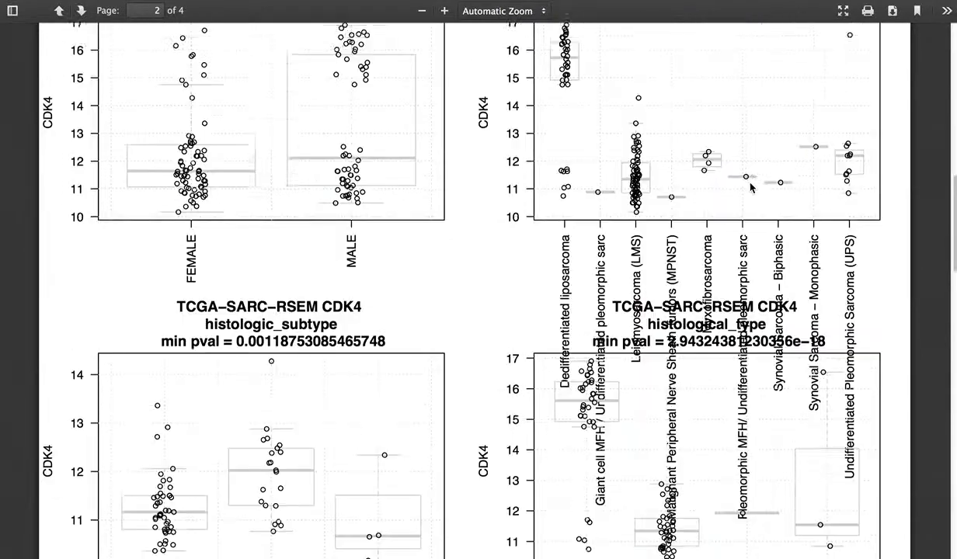
{"action": "scroll", "coordinate": [750, 185], "scroll_direction": "down", "scroll_amount": 15}
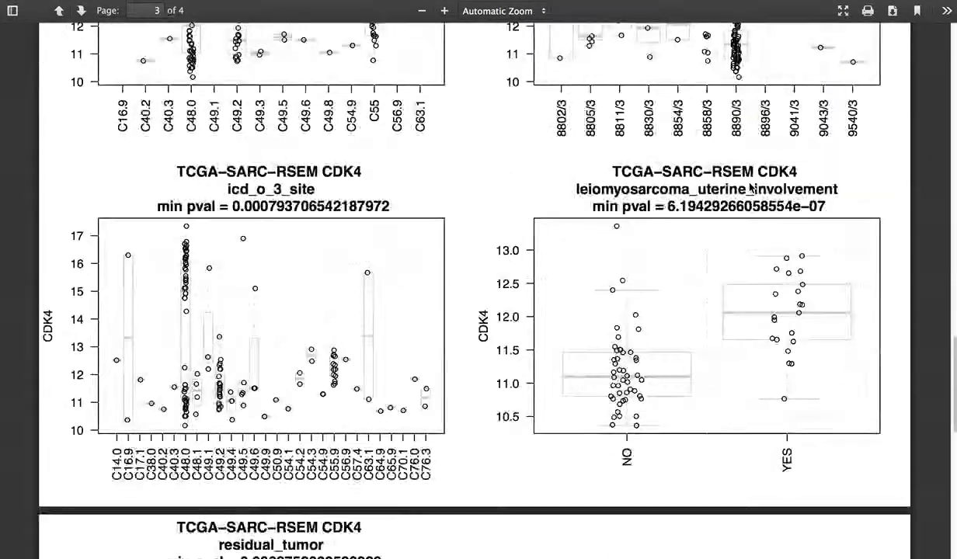
{"action": "scroll", "coordinate": [750, 187], "scroll_direction": "down", "scroll_amount": 2}
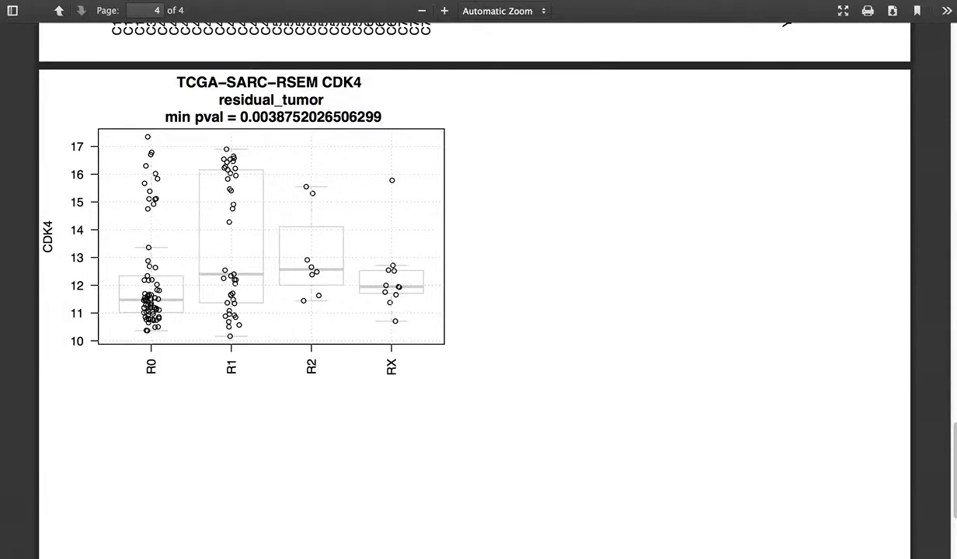
- Return to the expression_meta results page, re-requesting the expired document and resending its form data
{"action": "key", "text": "super+Left"}
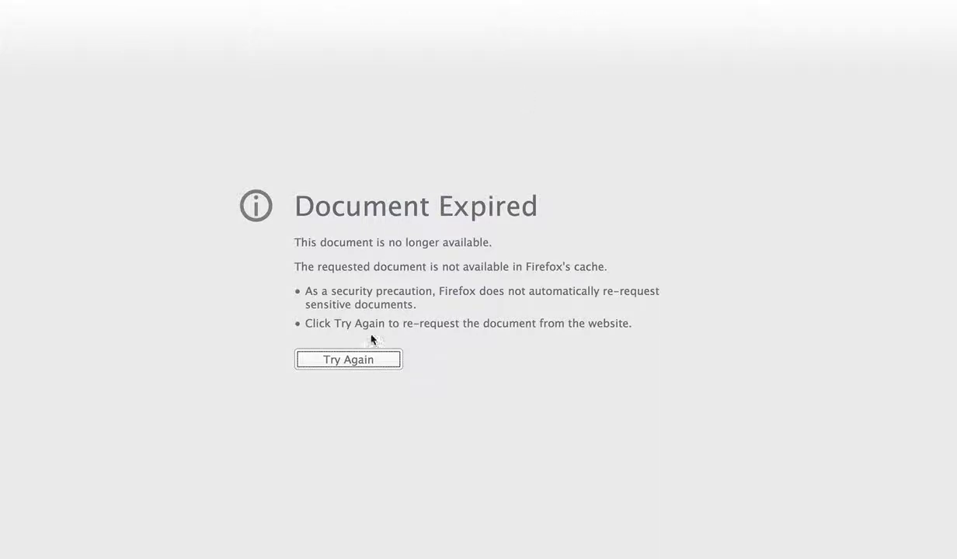
{"action": "left_click", "coordinate": [359, 357]}
{"action": "left_click", "coordinate": [602, 37]}
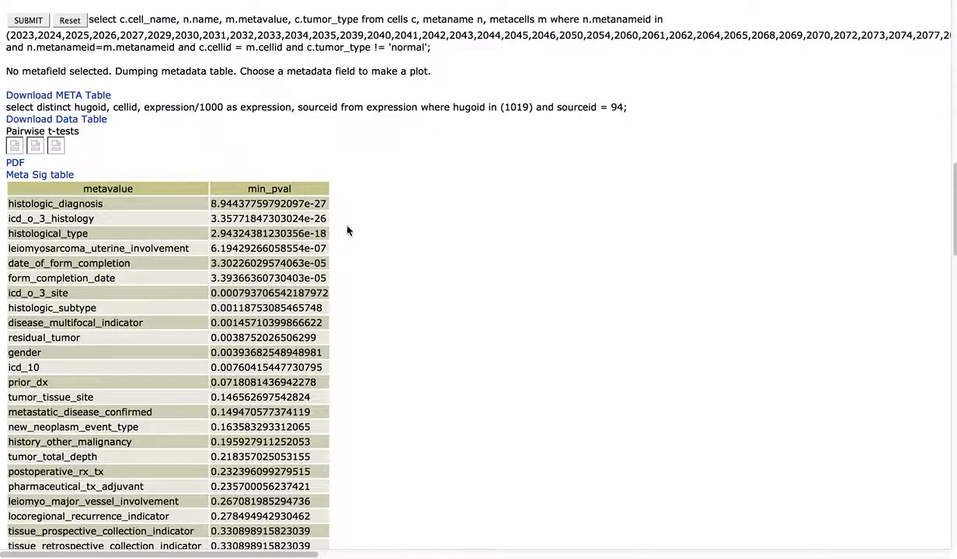
- Set the metadata field to 3672 histologic_diagnosis and resubmit the cdk4 query
{"action": "scroll", "coordinate": [384, 207], "scroll_direction": "up", "scroll_amount": 5}
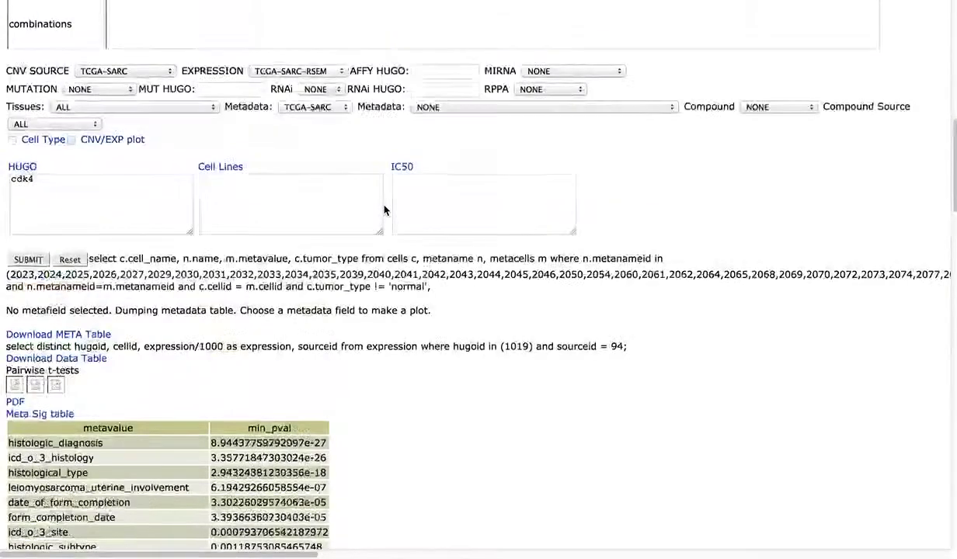
{"action": "left_click", "coordinate": [461, 108]}
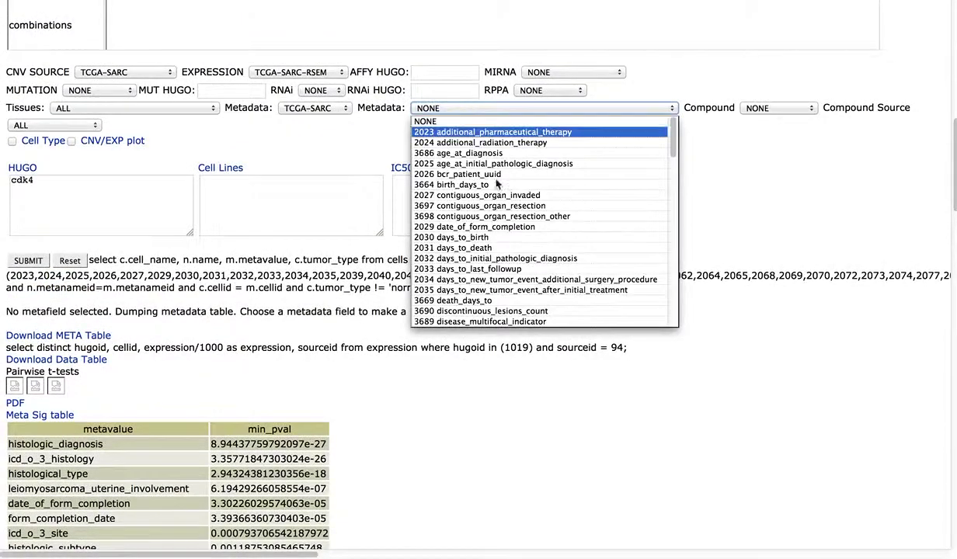
{"action": "scroll", "coordinate": [505, 217], "scroll_direction": "down", "scroll_amount": 10}
{"action": "scroll", "coordinate": [511, 233], "scroll_direction": "down", "scroll_amount": 2}
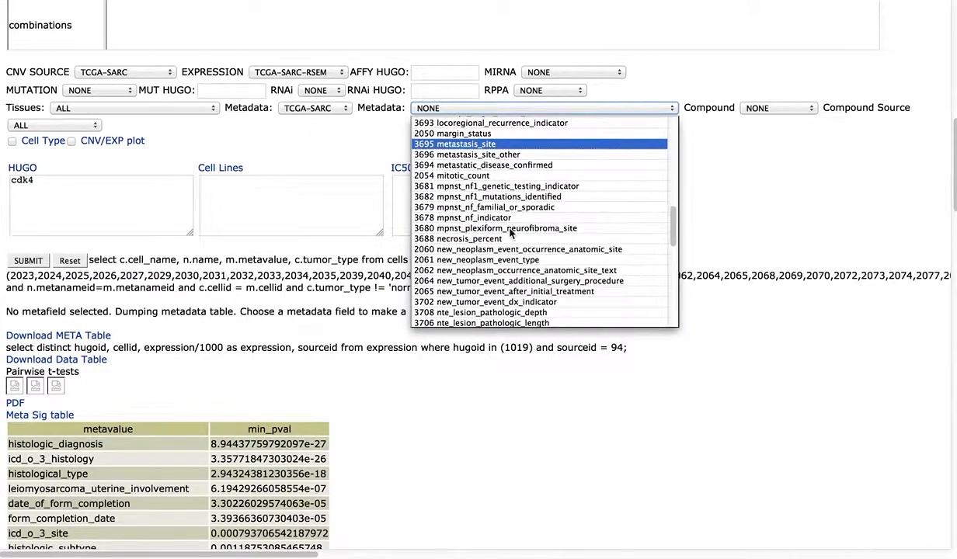
{"action": "scroll", "coordinate": [511, 232], "scroll_direction": "down", "scroll_amount": 10}
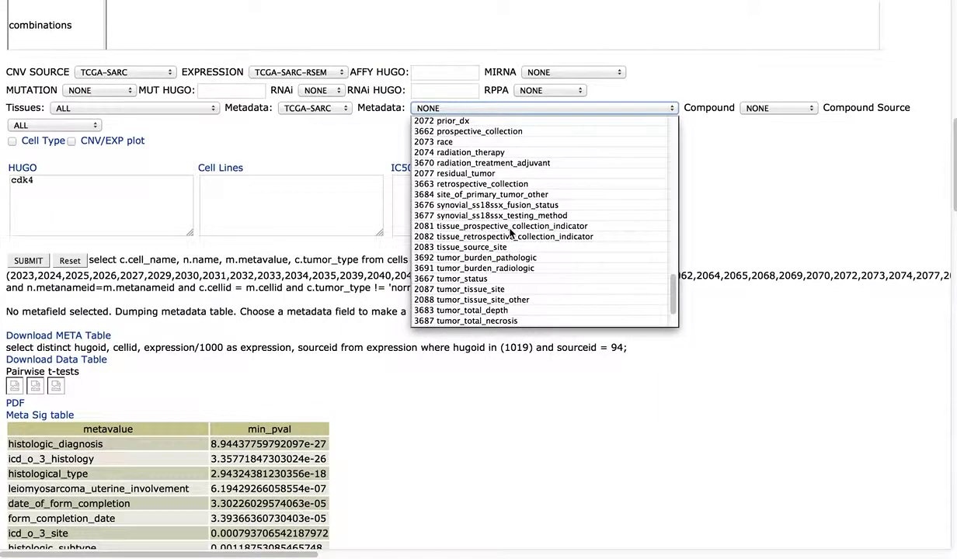
{"action": "scroll", "coordinate": [511, 231], "scroll_direction": "up", "scroll_amount": 10}
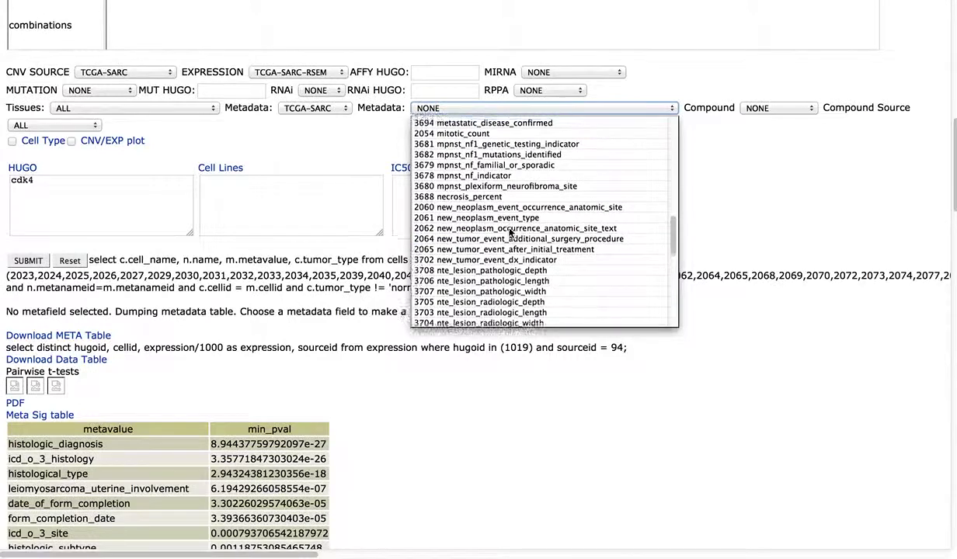
{"action": "scroll", "coordinate": [511, 232], "scroll_direction": "up", "scroll_amount": 8}
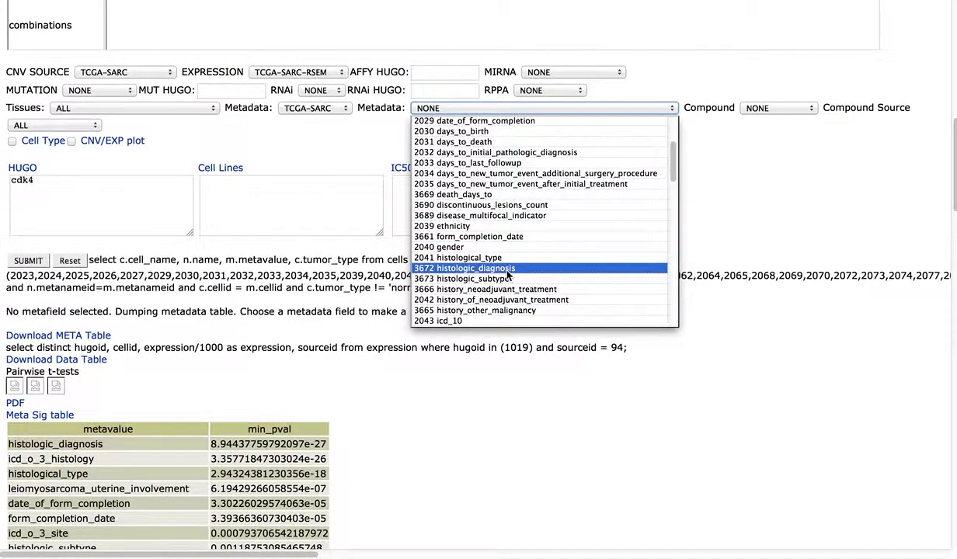
{"action": "left_click", "coordinate": [508, 272]}
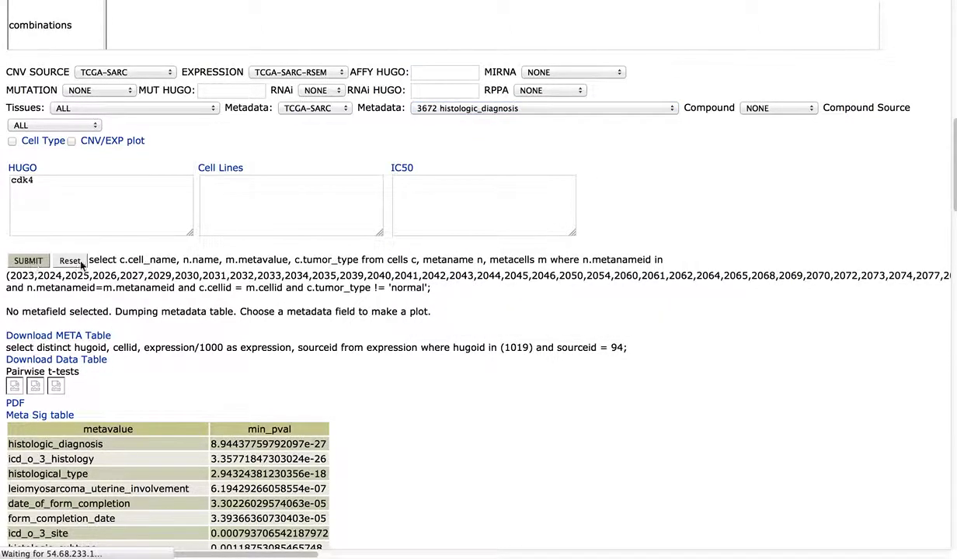
- Examine the boxplot of CDK4 expression by histologic diagnosis, comparing dedifferentiated liposarcoma with the other sarcoma types
{"action": "scroll", "coordinate": [370, 284], "scroll_direction": "down", "scroll_amount": 2}
{"action": "scroll", "coordinate": [369, 283], "scroll_direction": "down", "scroll_amount": 10}
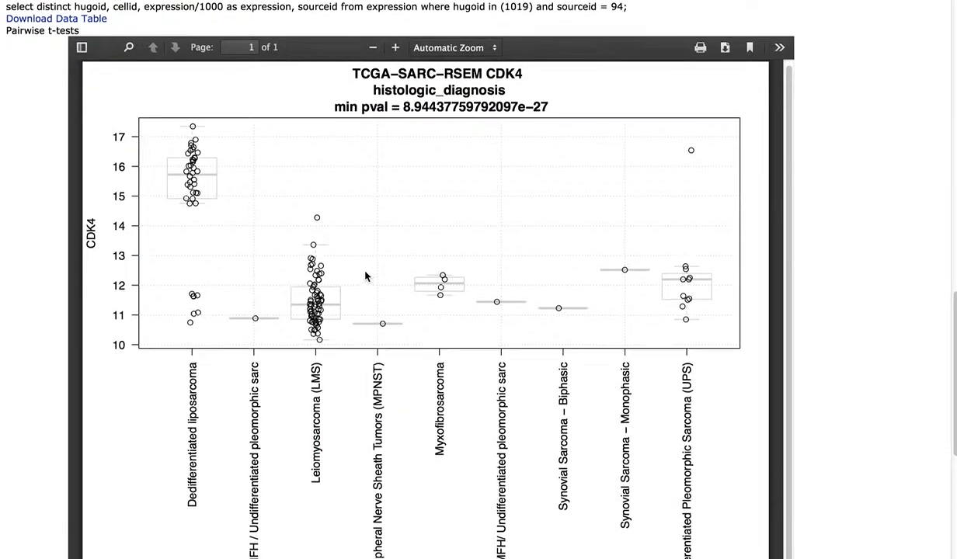
{"action": "scroll", "coordinate": [367, 276], "scroll_direction": "down", "scroll_amount": 1}
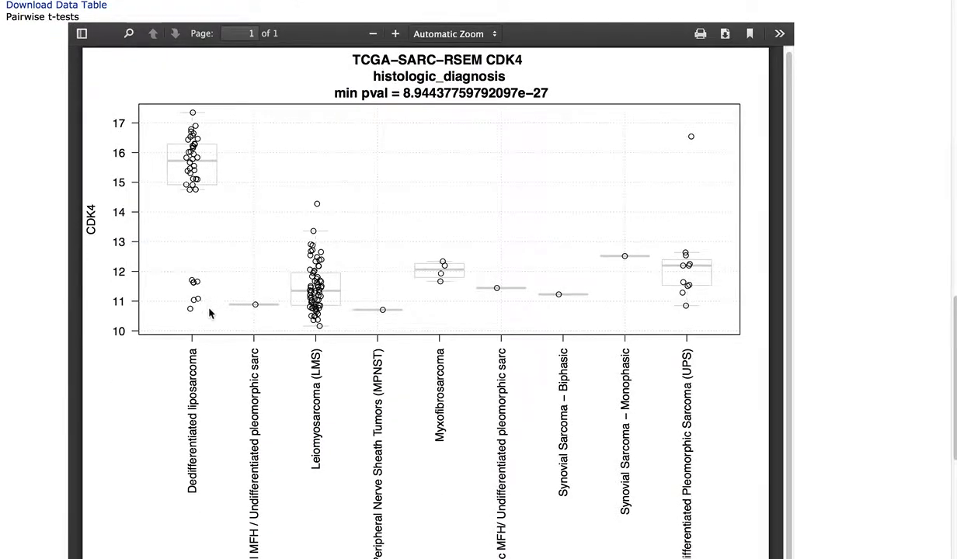
{"action": "scroll", "coordinate": [288, 315], "scroll_direction": "down", "scroll_amount": 5}
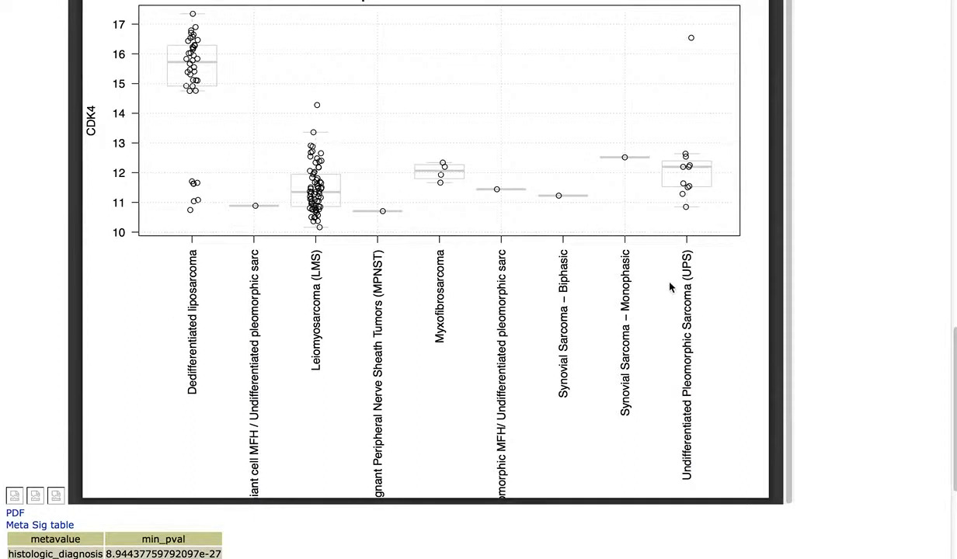
{"action": "scroll", "coordinate": [513, 292], "scroll_direction": "up", "scroll_amount": 1}
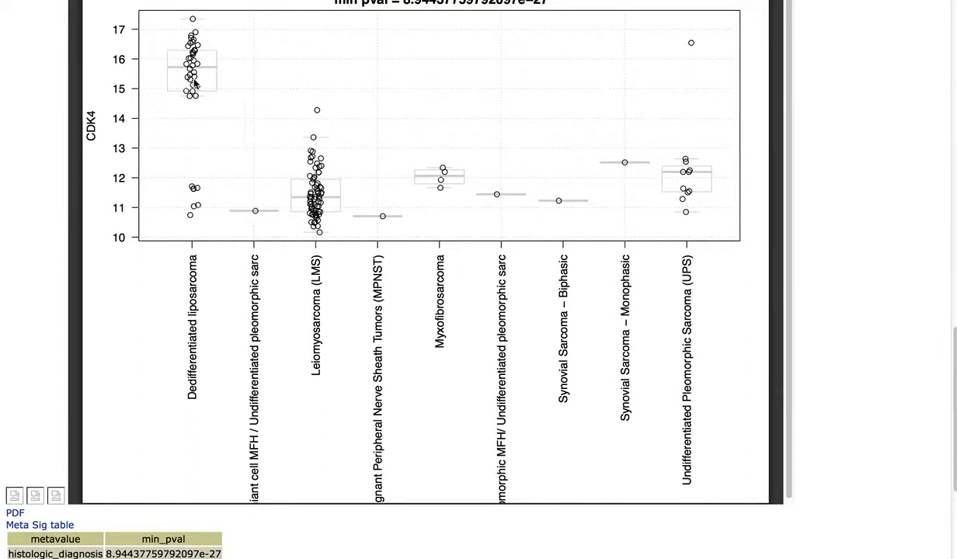
{"action": "scroll", "coordinate": [199, 143], "scroll_direction": "up", "scroll_amount": 1}
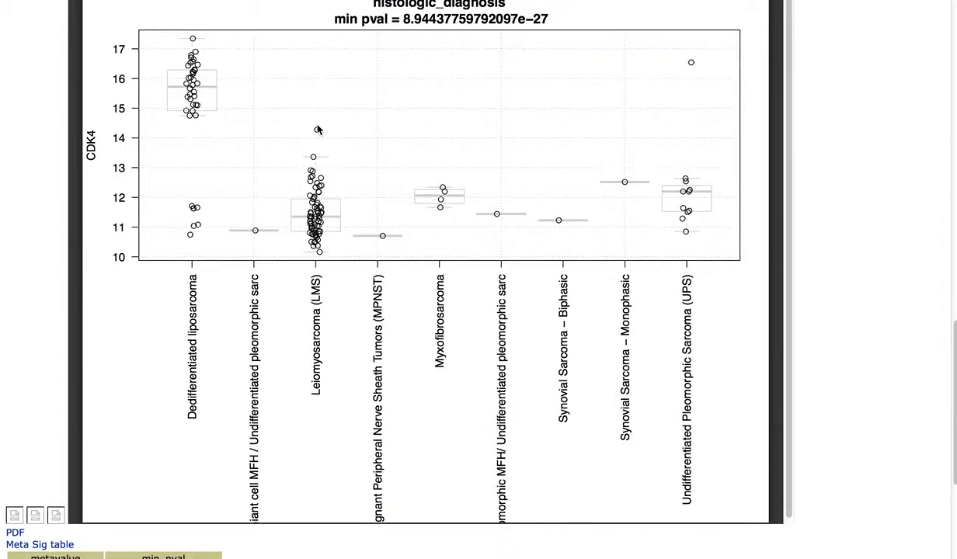
- Compare the histologic_diagnosis boxplot and pairwise t-test p-value tables for CDK4 with Figure 4 in cellx_revison.pdf, switching between the browser and Preview
{"action": "key", "text": "super+Tab"}
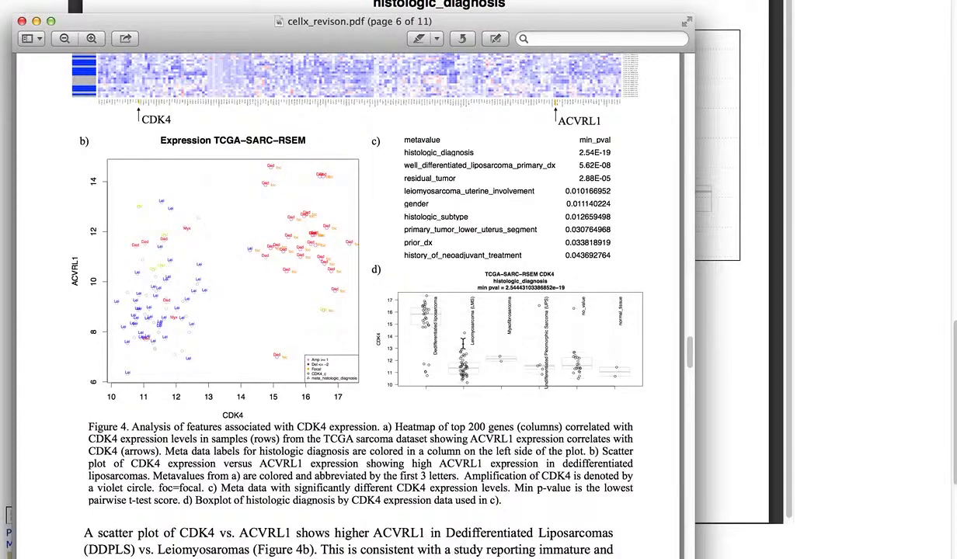
{"action": "left_click", "coordinate": [846, 342]}
{"action": "scroll", "coordinate": [847, 342], "scroll_direction": "up", "scroll_amount": 10}
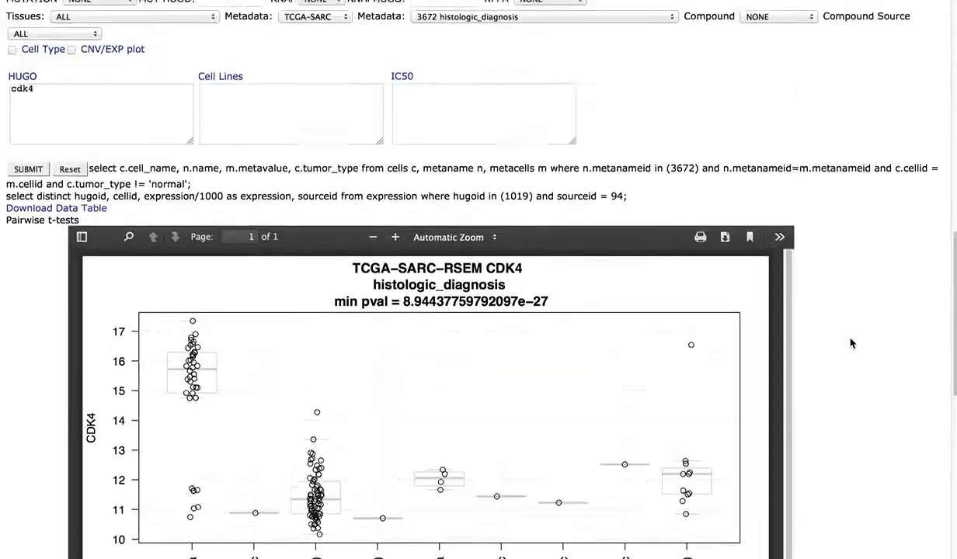
{"action": "scroll", "coordinate": [849, 344], "scroll_direction": "down", "scroll_amount": 10}
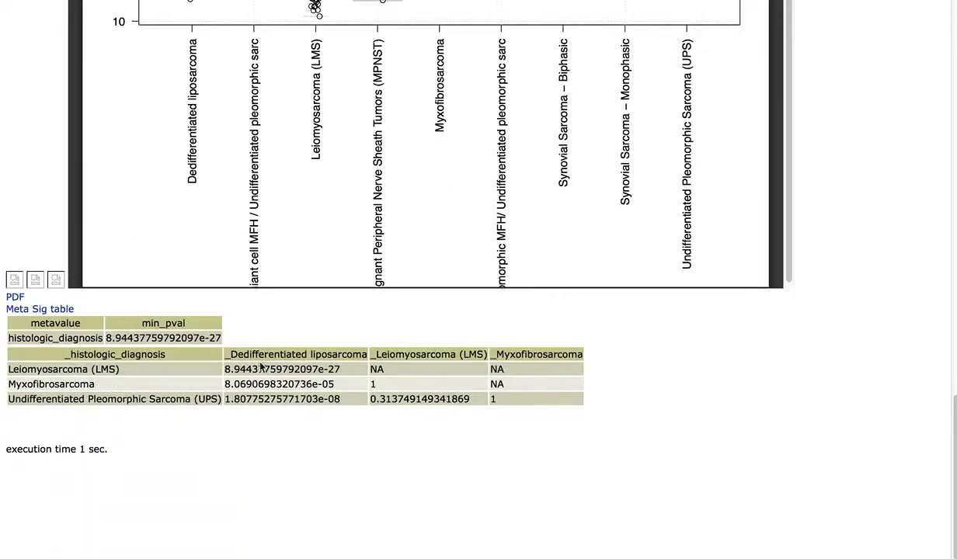
{"action": "scroll", "coordinate": [833, 358], "scroll_direction": "up", "scroll_amount": 5}
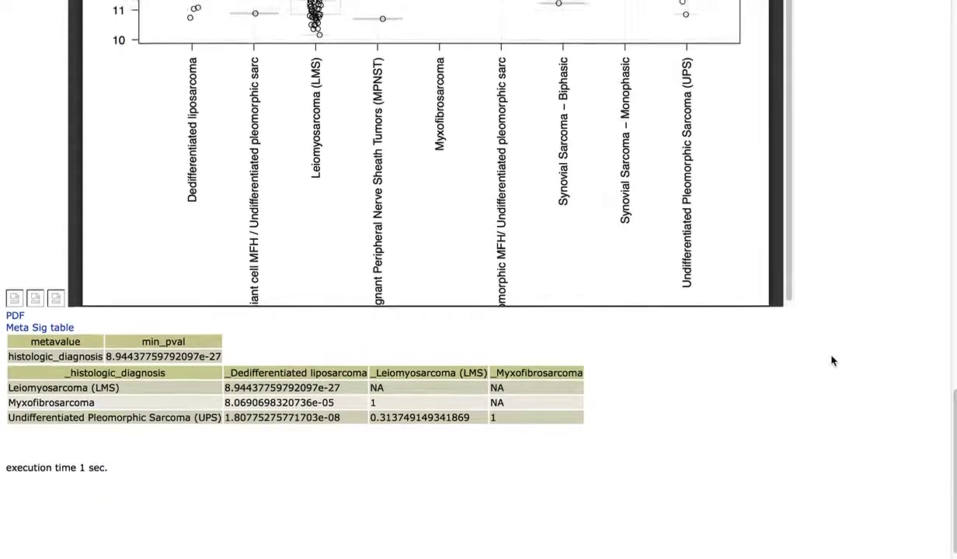
{"action": "scroll", "coordinate": [832, 362], "scroll_direction": "up", "scroll_amount": 1}
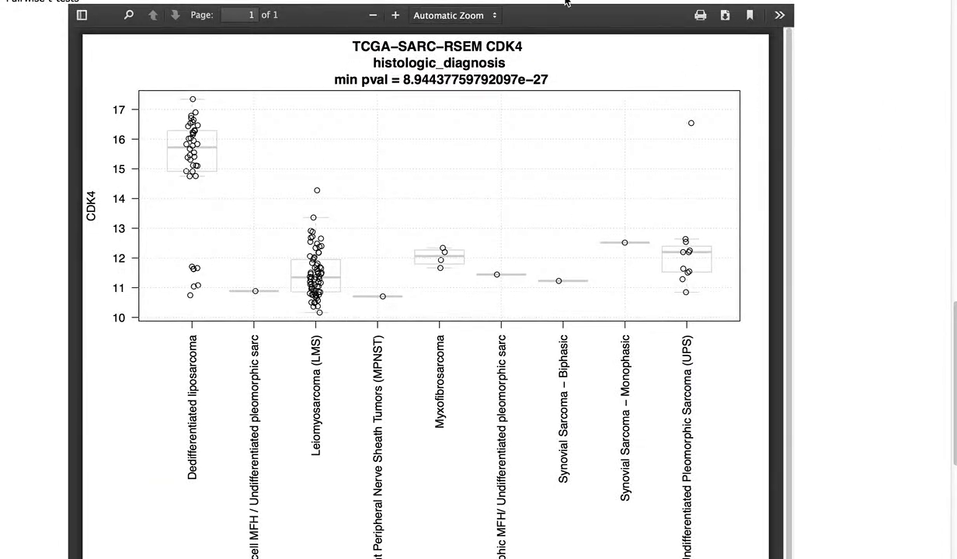
{"action": "key", "text": "super+Tab"}
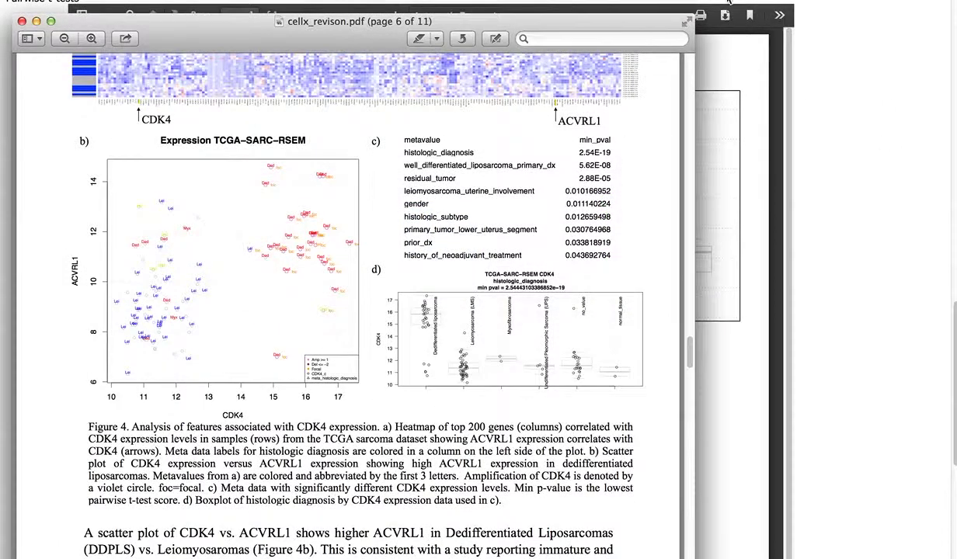